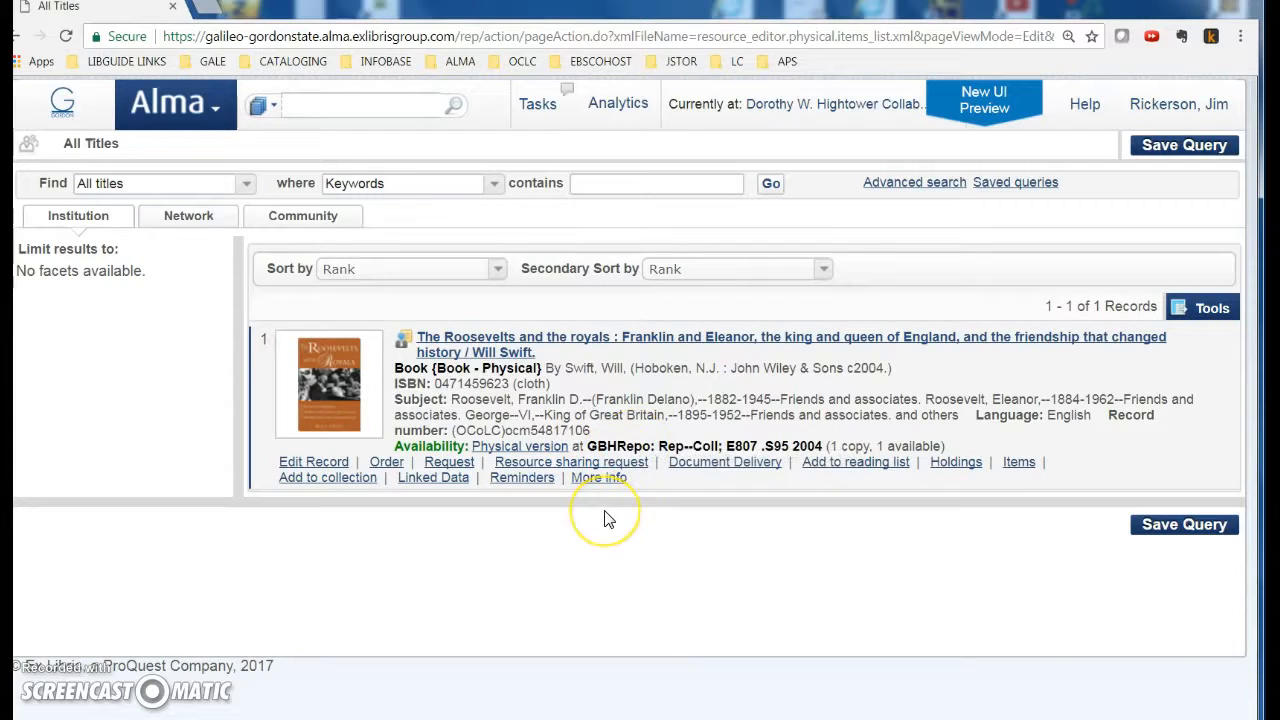
# Step: Check which network institutions hold the title, then return to the institution's own results
pyautogui.click(598, 543)
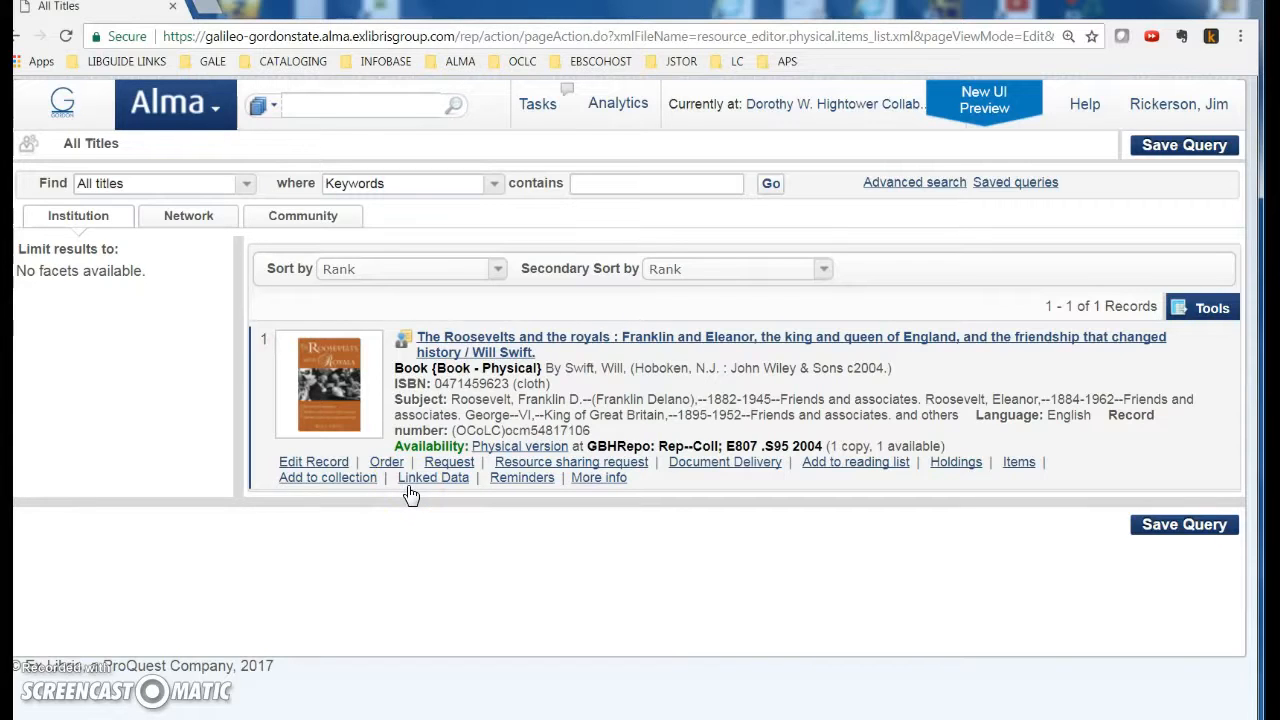
pyautogui.click(404, 339)
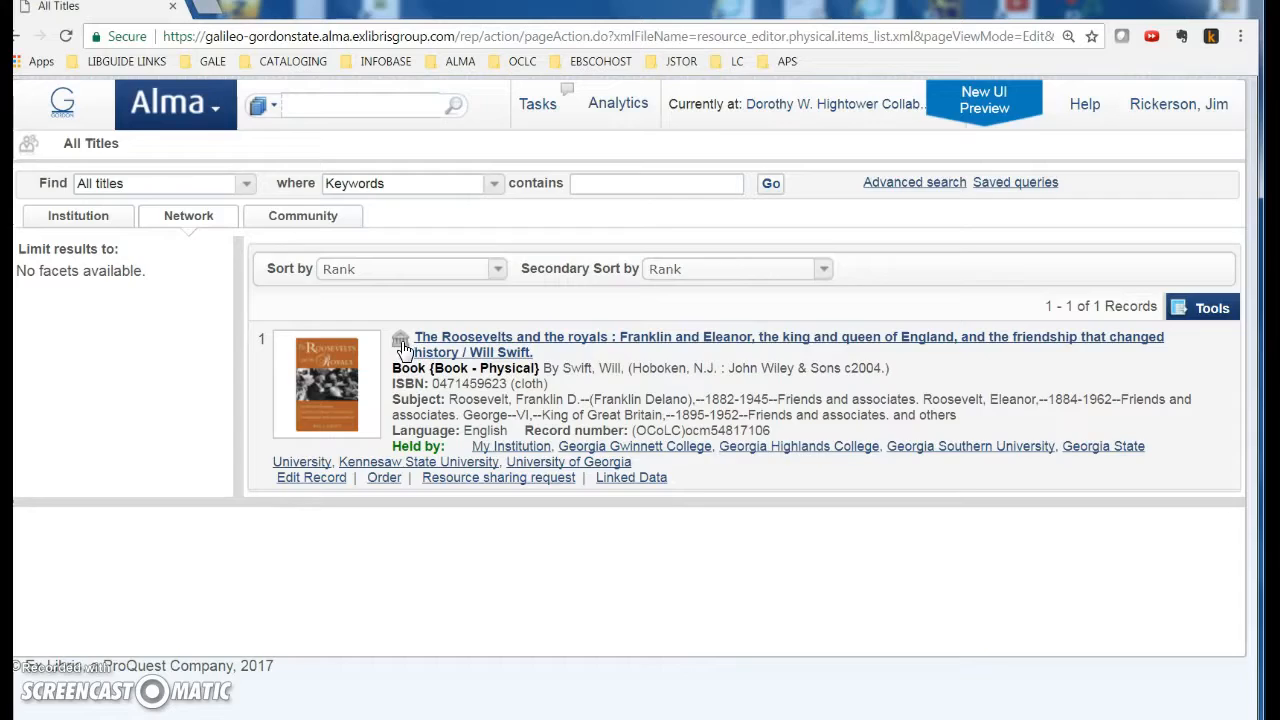
pyautogui.click(402, 345)
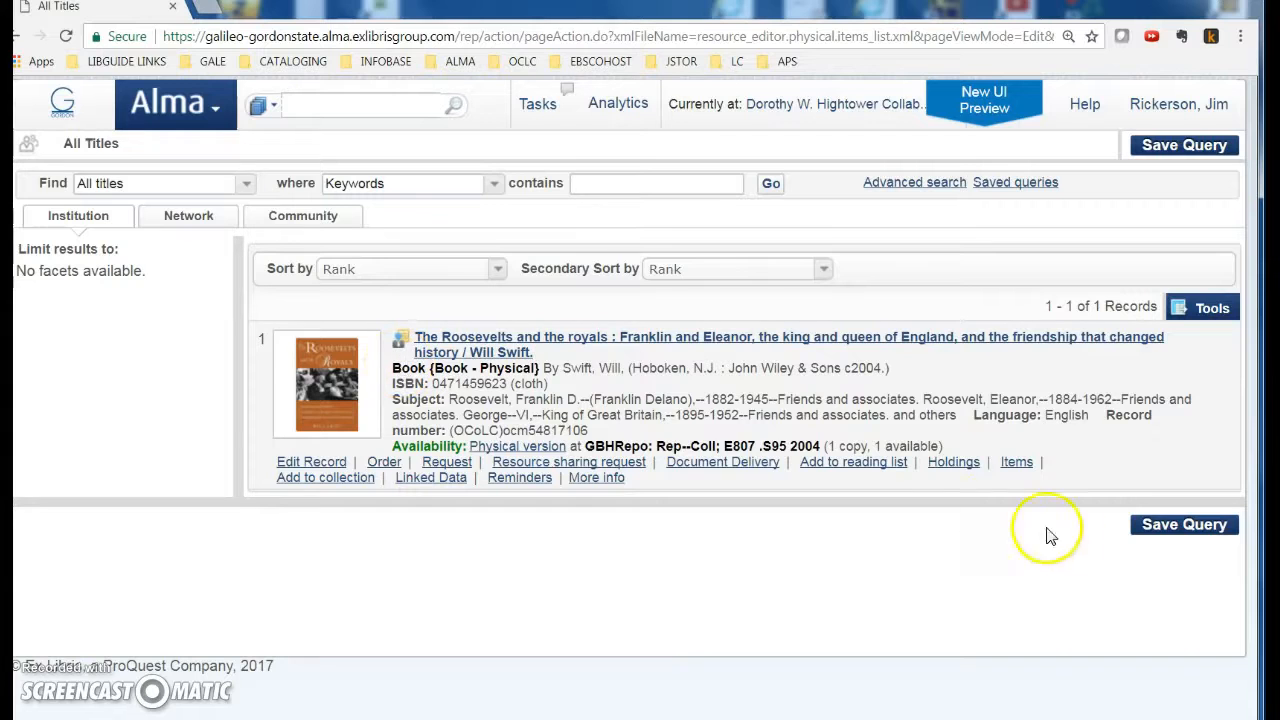
# Step: Start a new holdings record for the Roosevelts book and edit its 852 field as a form
pyautogui.click(952, 464)
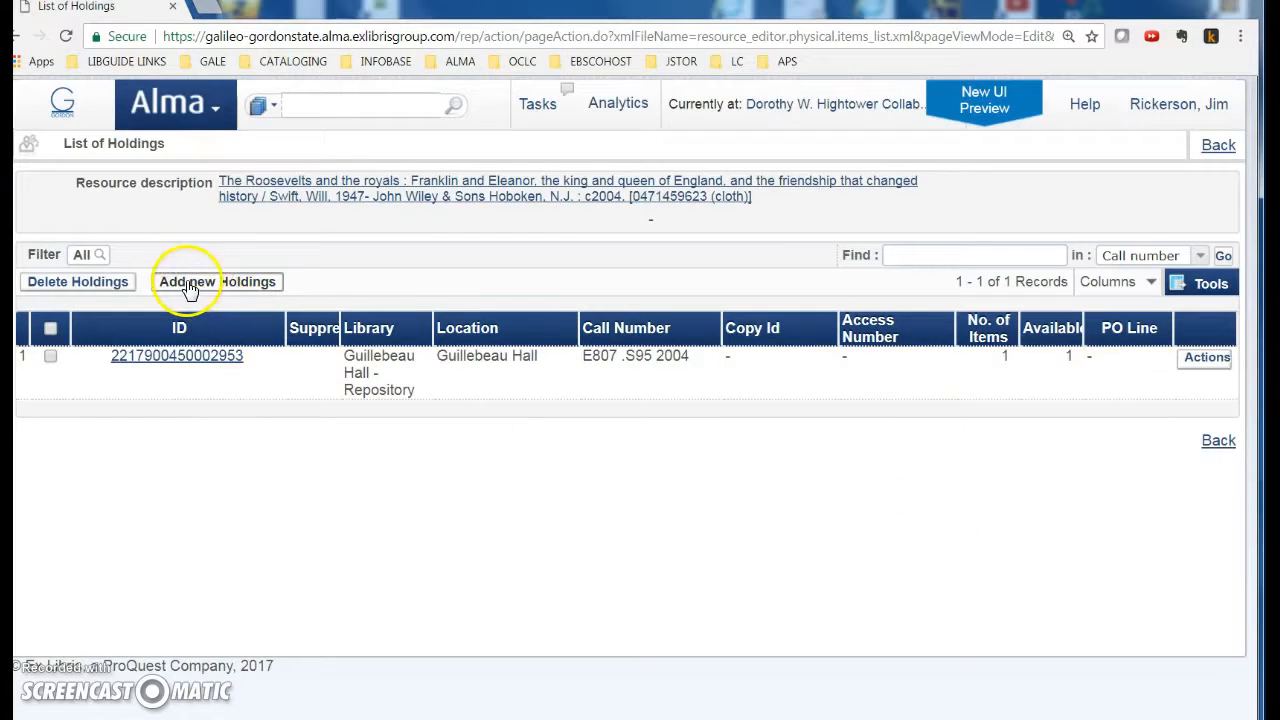
pyautogui.click(238, 282)
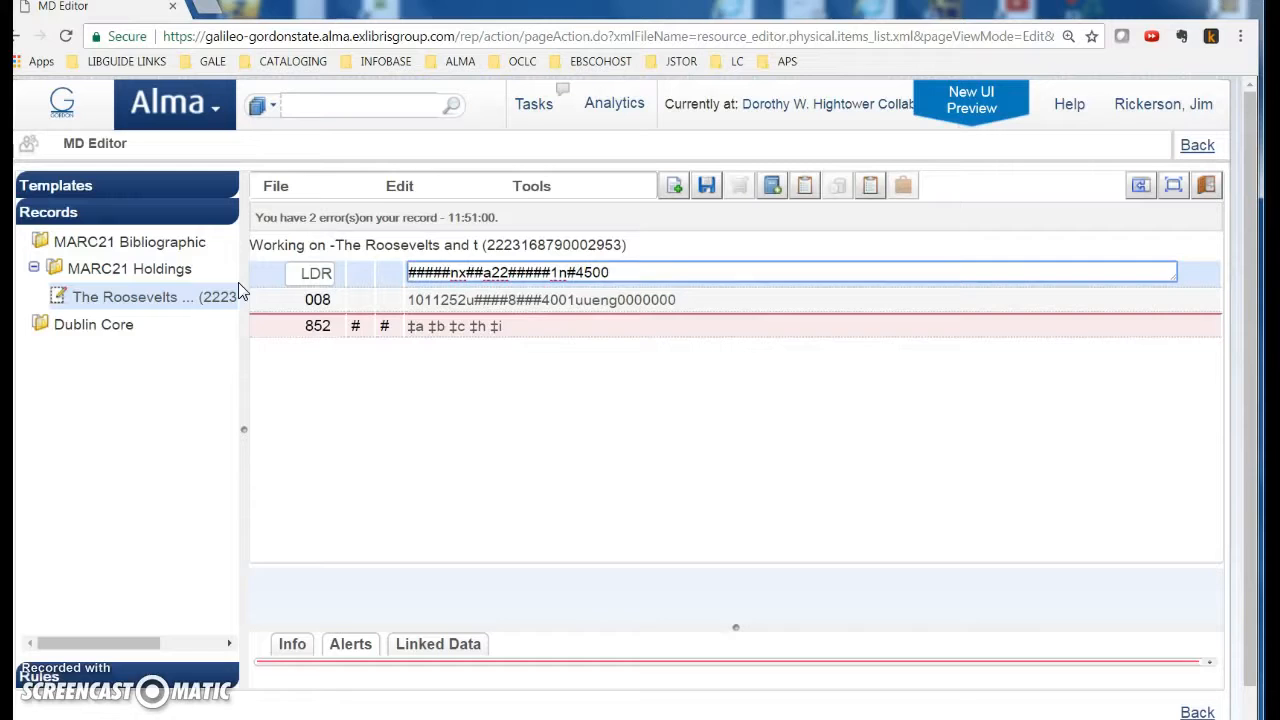
pyautogui.click(268, 330)
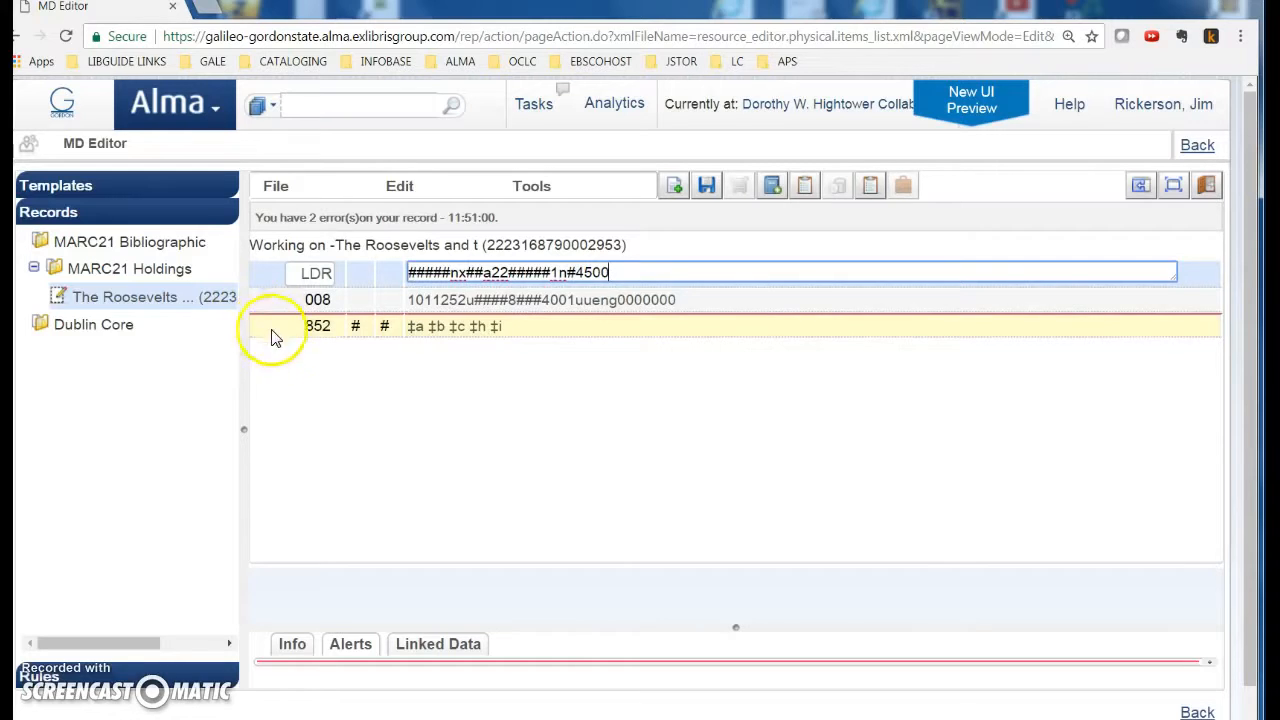
pyautogui.click(399, 186)
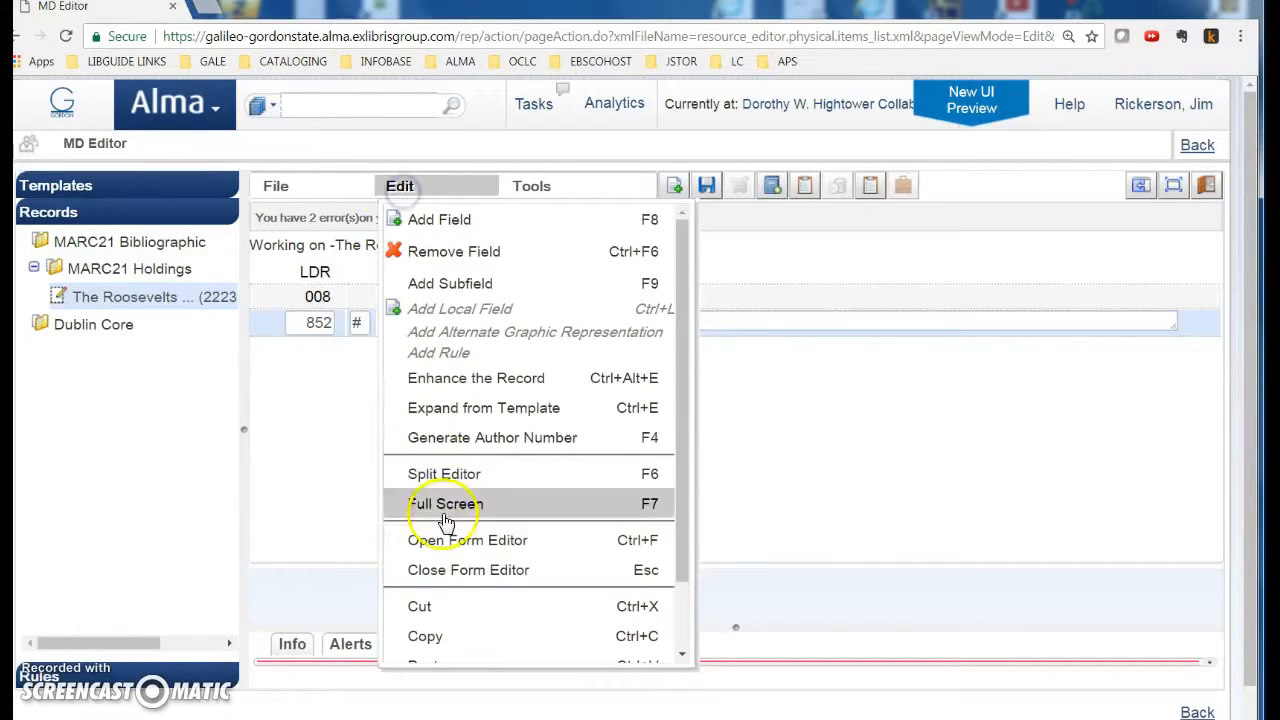
pyautogui.click(500, 543)
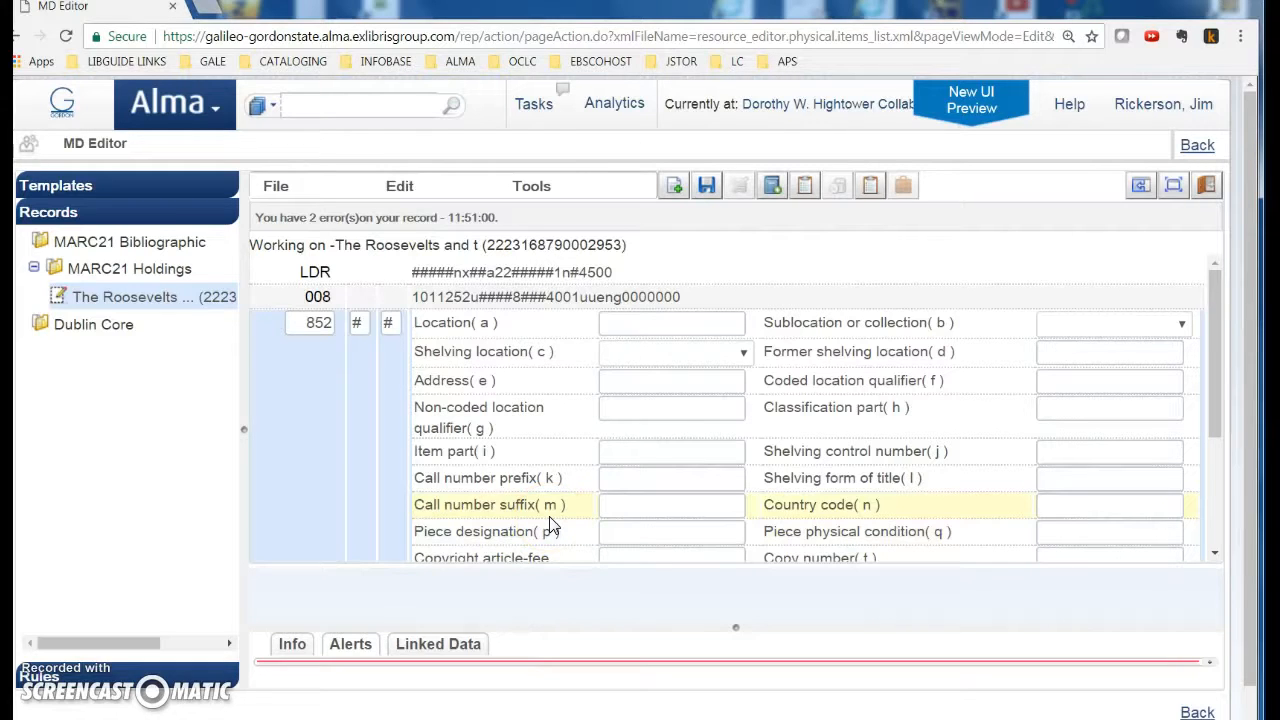
# Step: Set 852 sublocation Hightower, location FDR and call number prefix FDR, and save the holdings
pyautogui.click(1181, 325)
pyautogui.click(1107, 401)
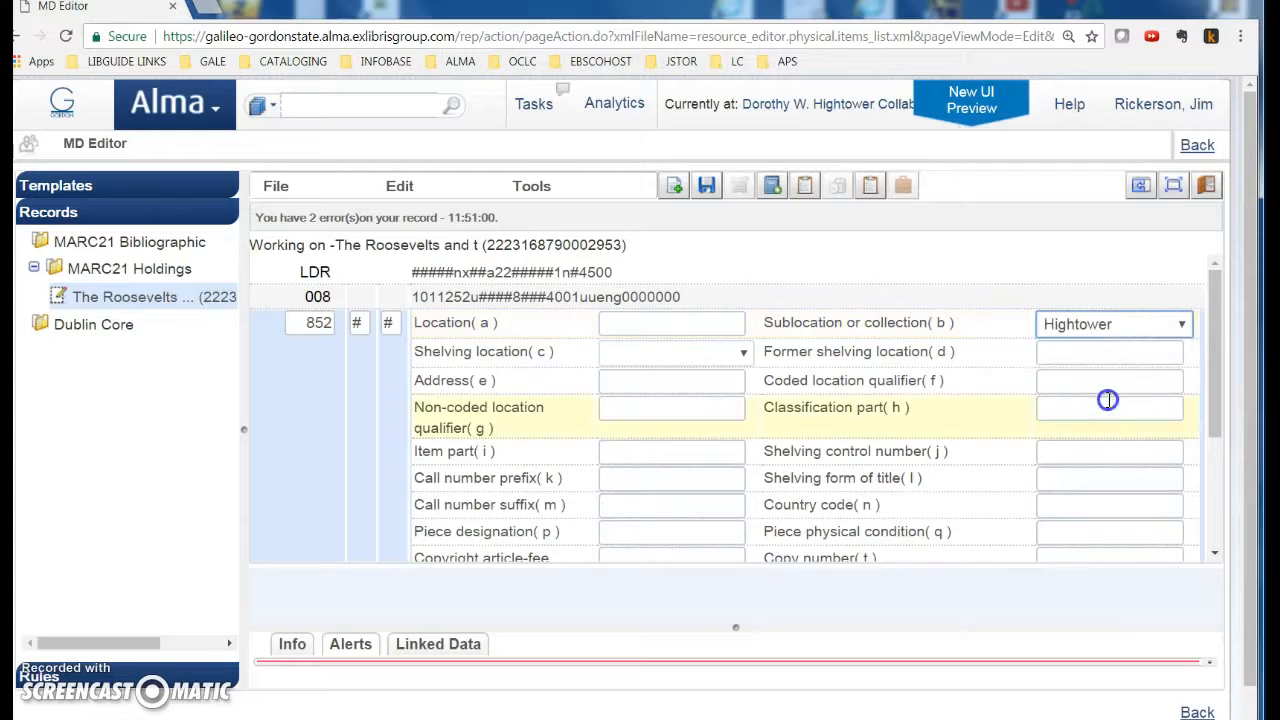
pyautogui.click(743, 353)
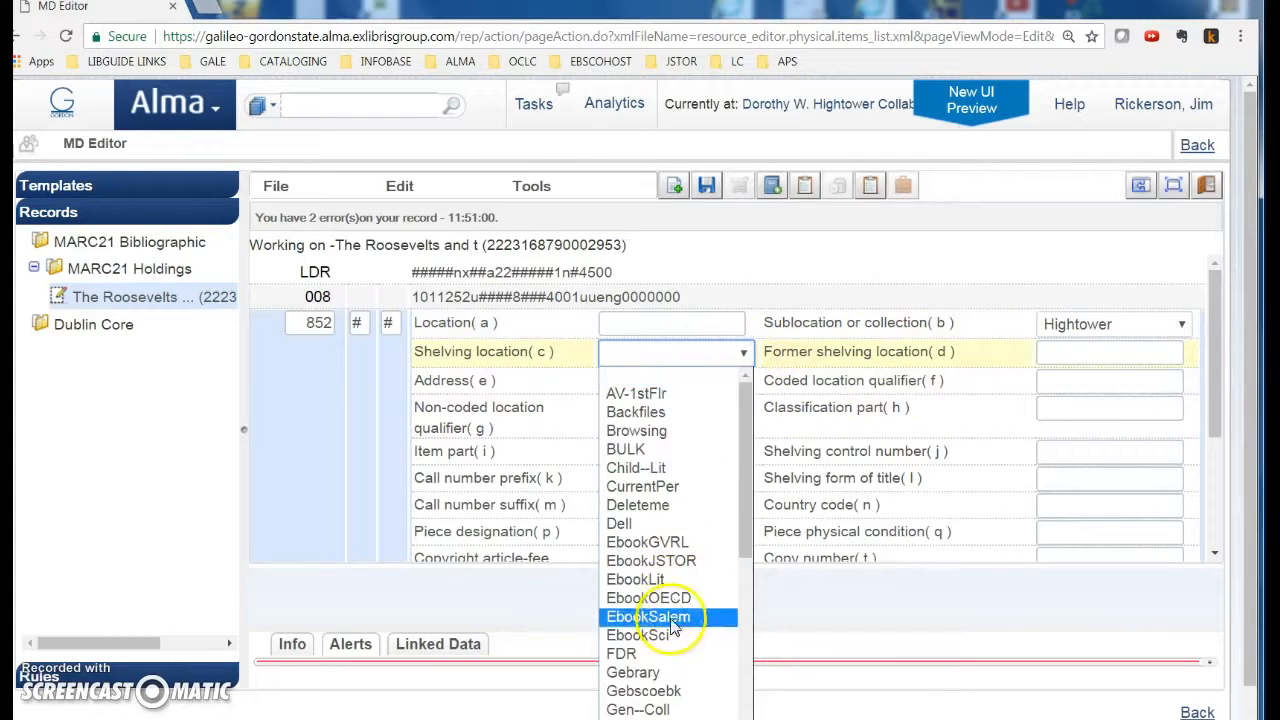
pyautogui.click(660, 656)
pyautogui.click(657, 481)
pyautogui.write('F')
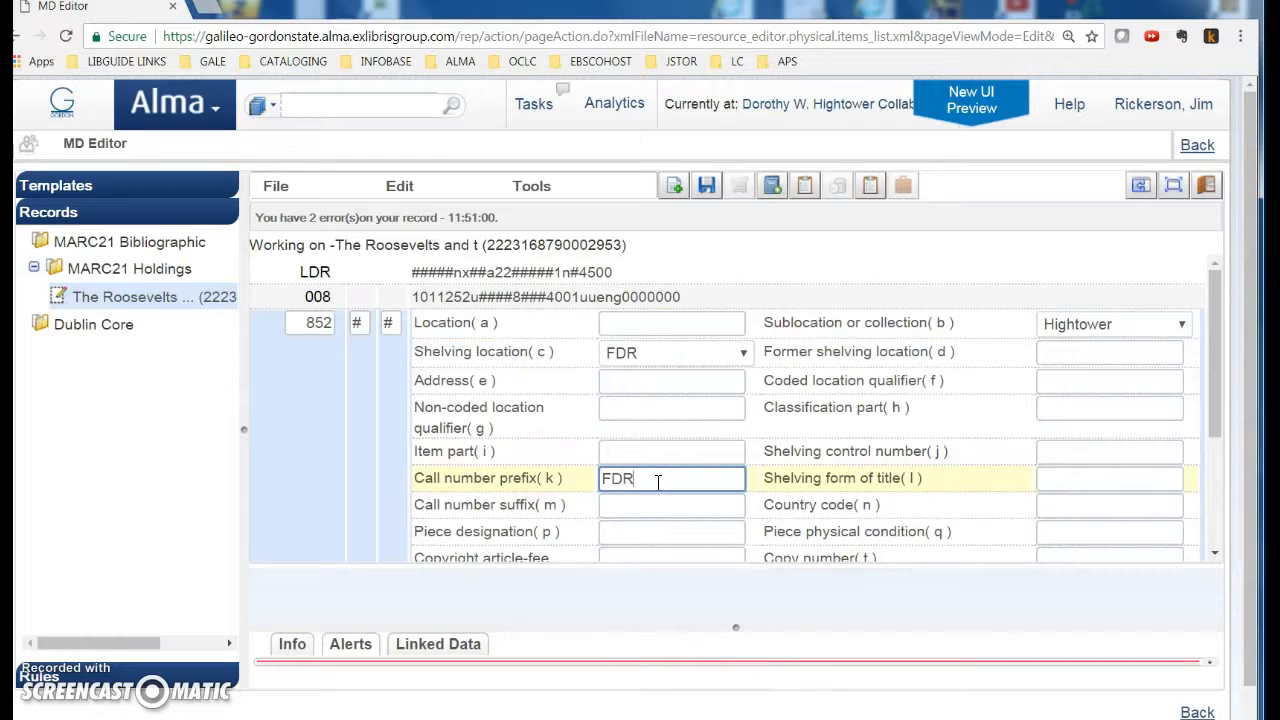
pyautogui.write('DR')
pyautogui.click(707, 186)
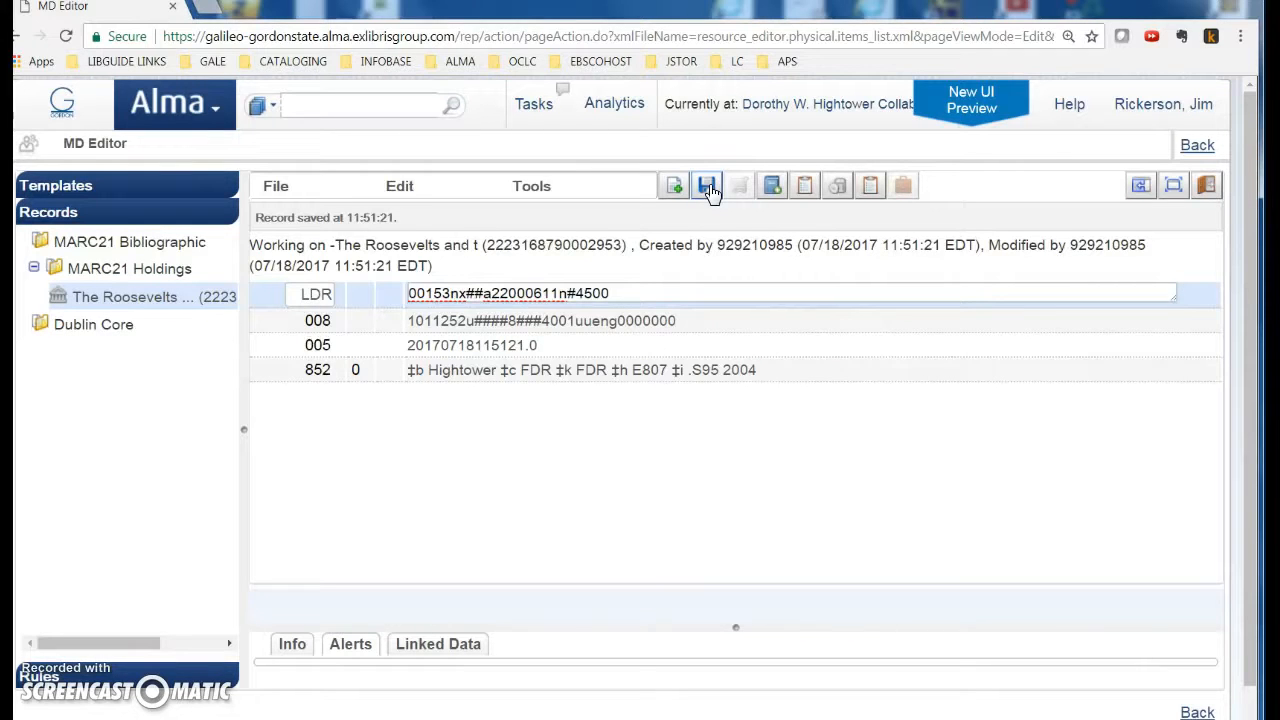
pyautogui.click(772, 190)
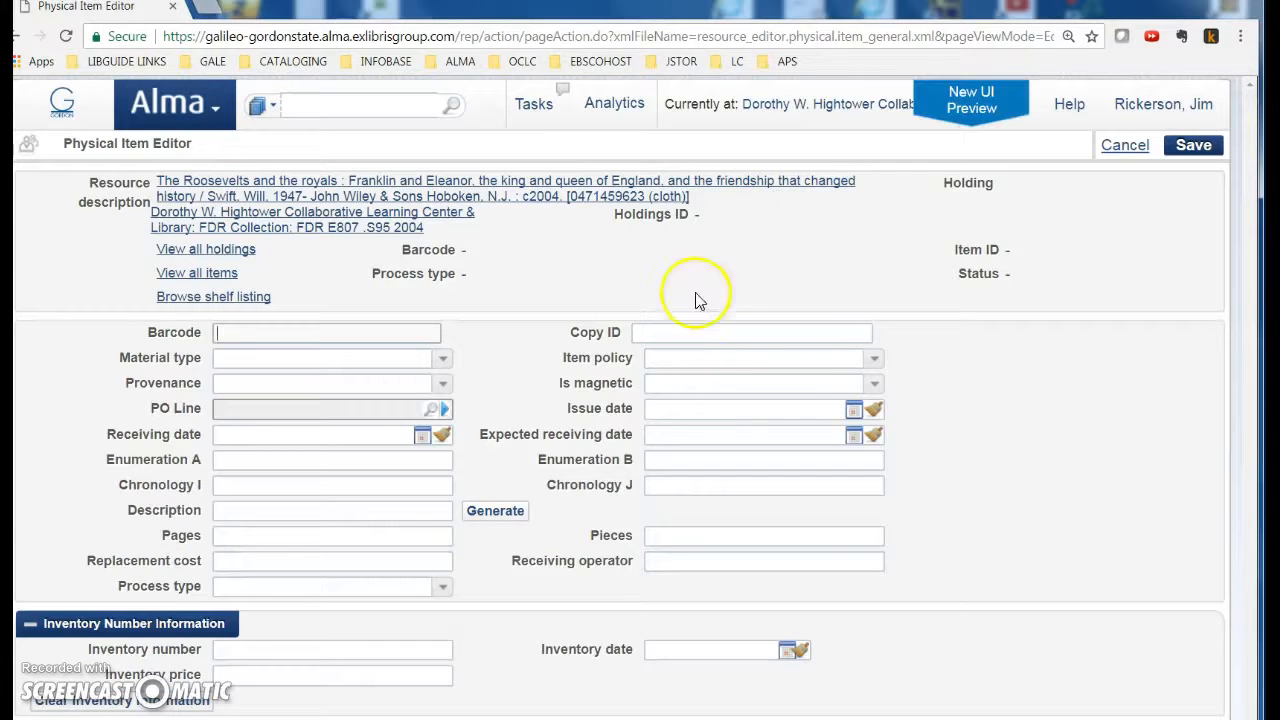
# Step: Give the new item Copy ID 2, item policy Books and material type Book
pyautogui.click(670, 332)
pyautogui.write('2')
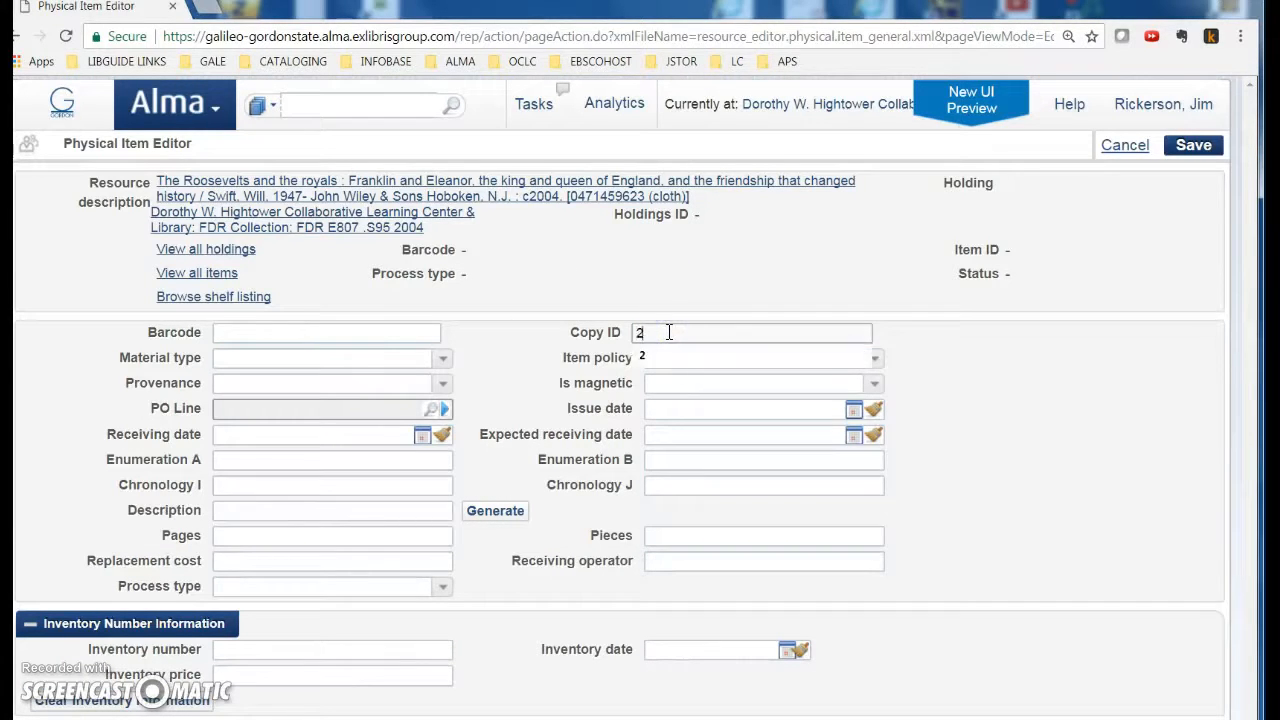
pyautogui.click(905, 346)
pyautogui.click(875, 360)
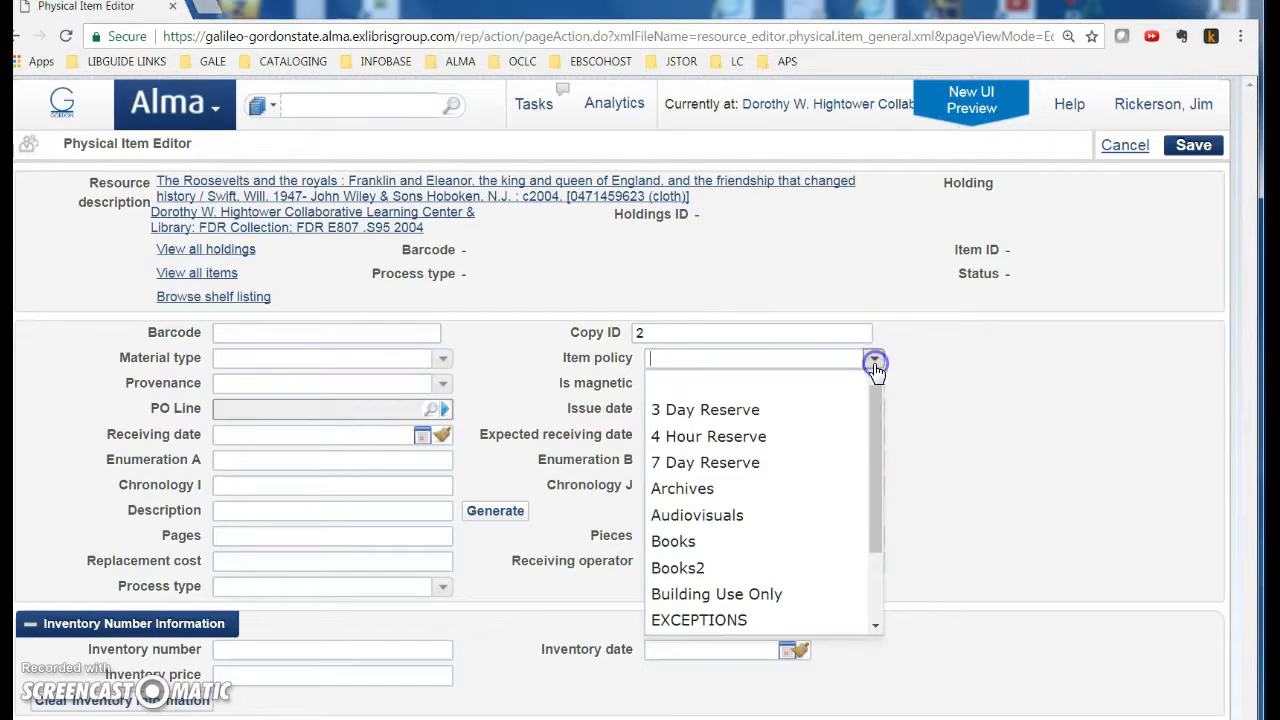
pyautogui.click(692, 542)
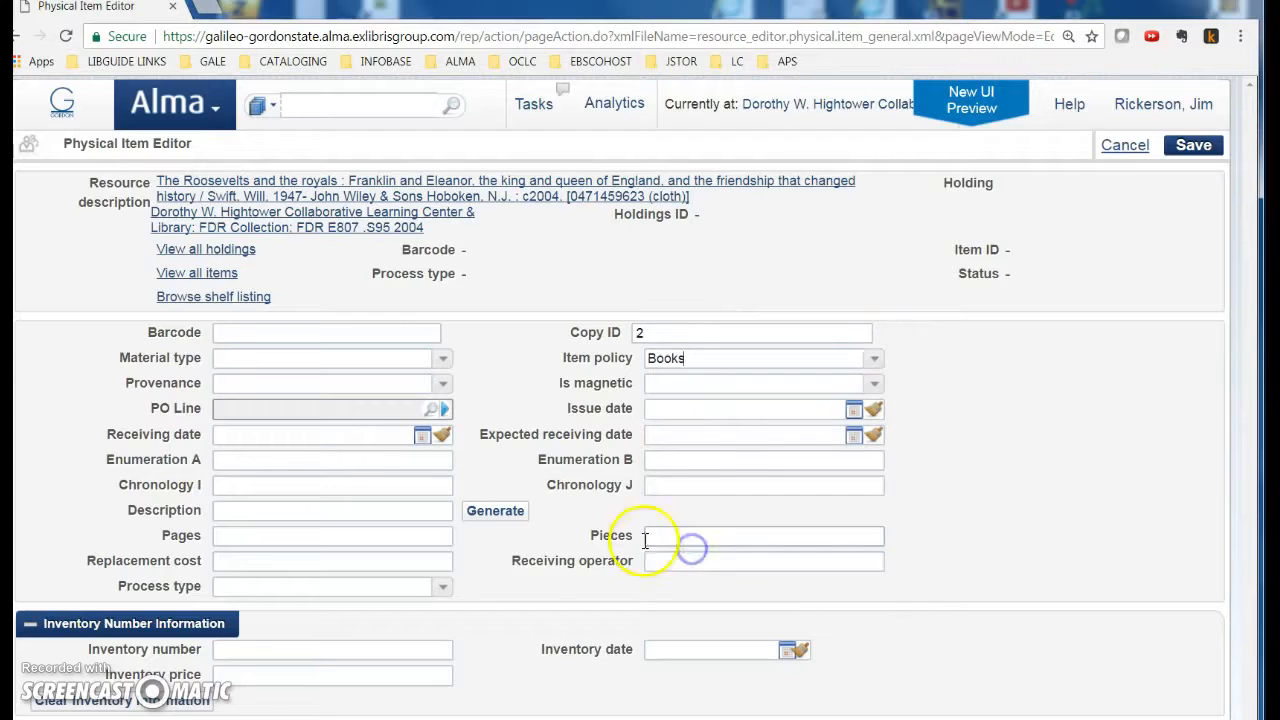
pyautogui.click(443, 361)
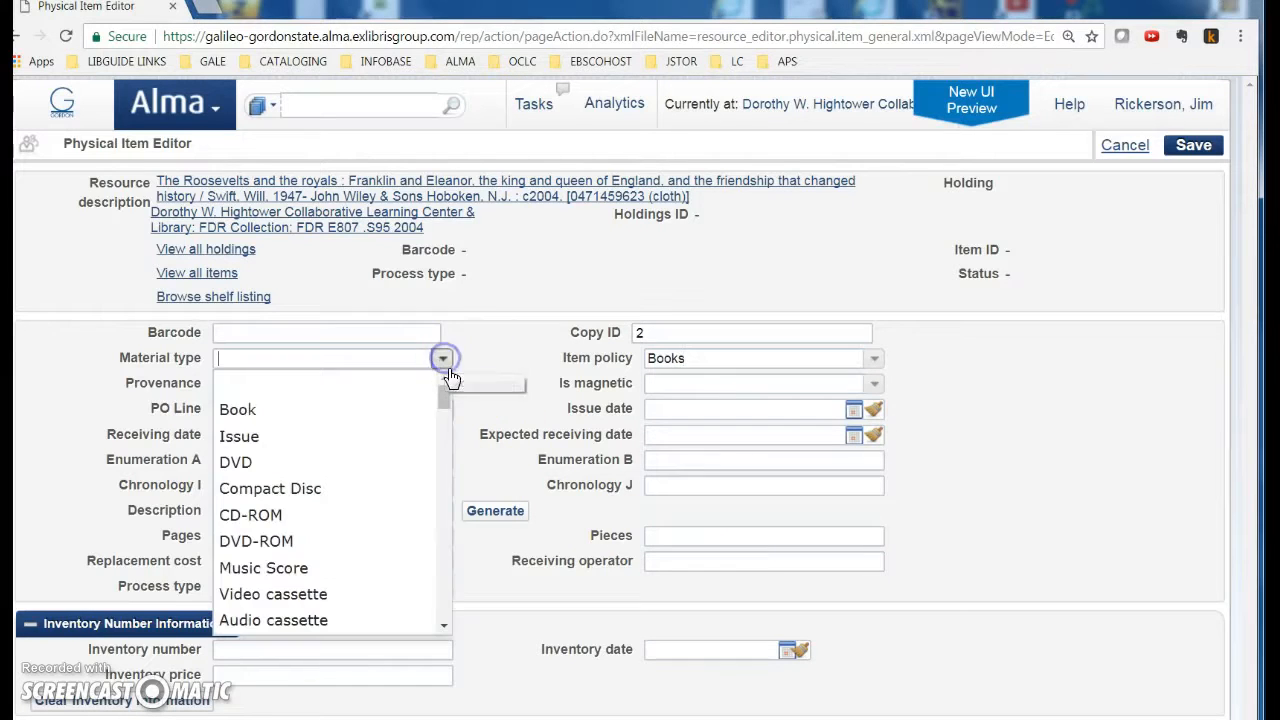
pyautogui.click(318, 412)
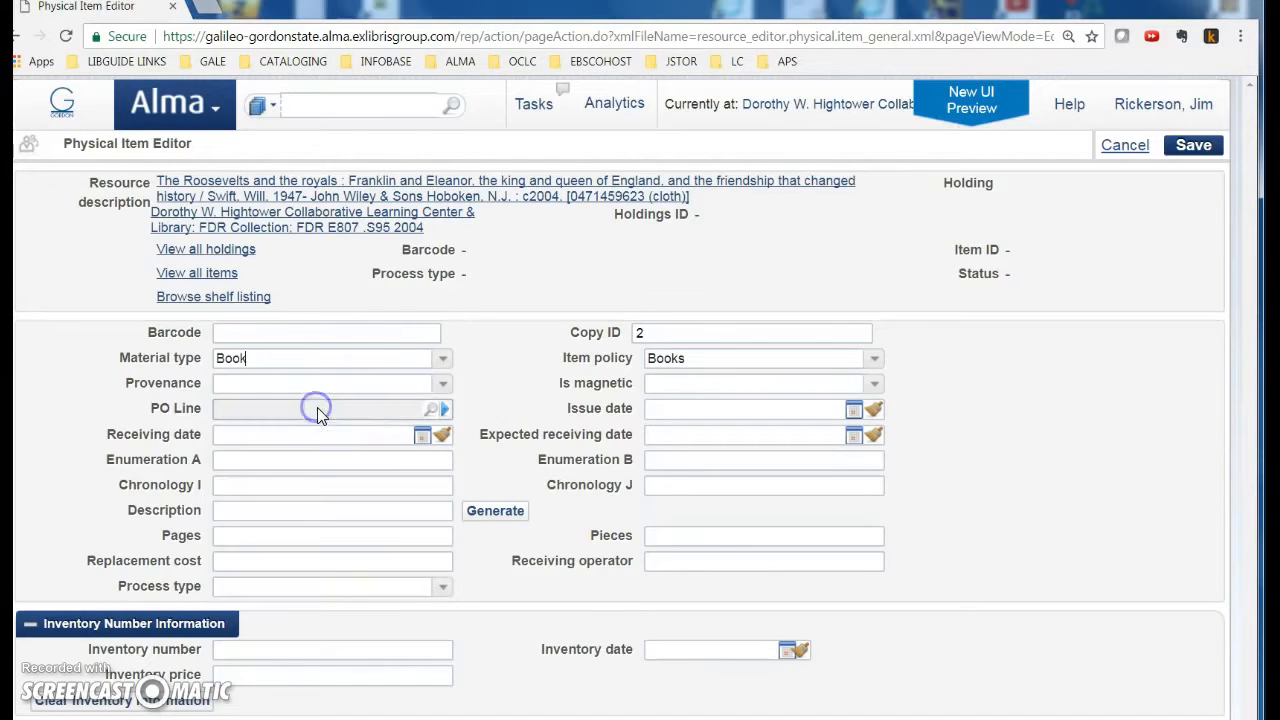
# Step: Set receiving and inventory dates to 07/17/2017 and inventory price to 27.95
pyautogui.click(423, 436)
pyautogui.click(266, 588)
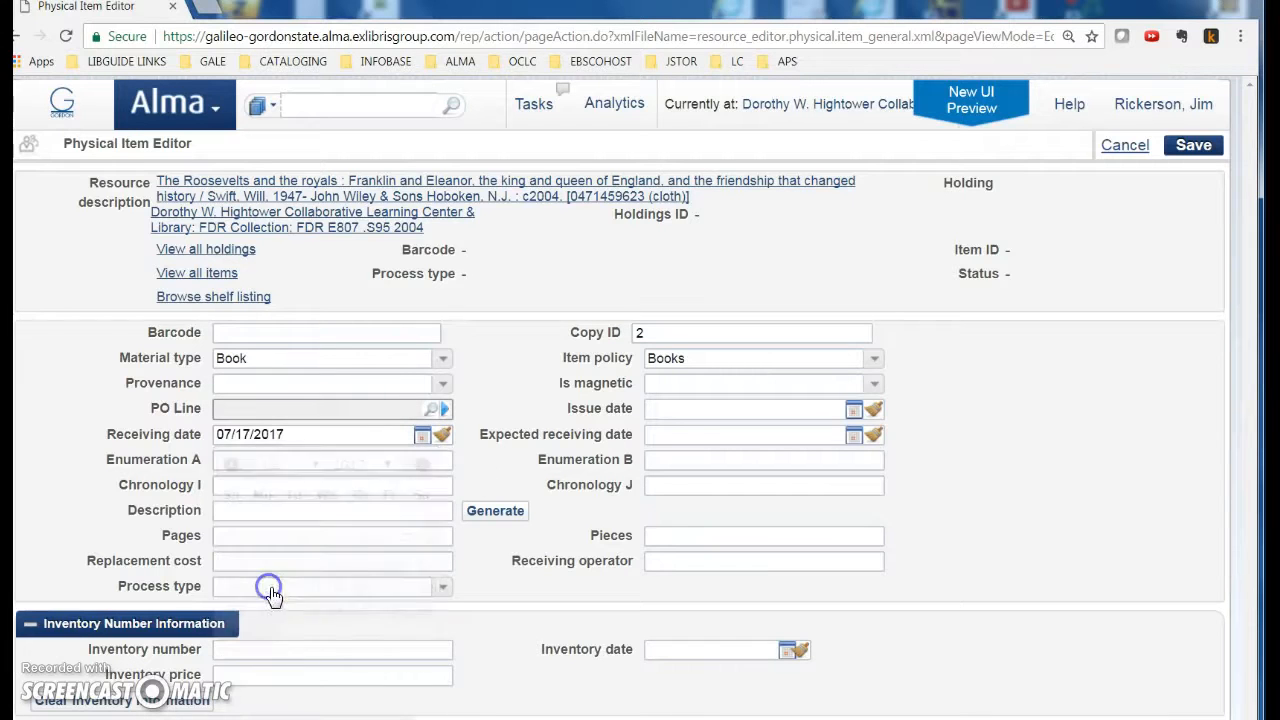
pyautogui.click(788, 651)
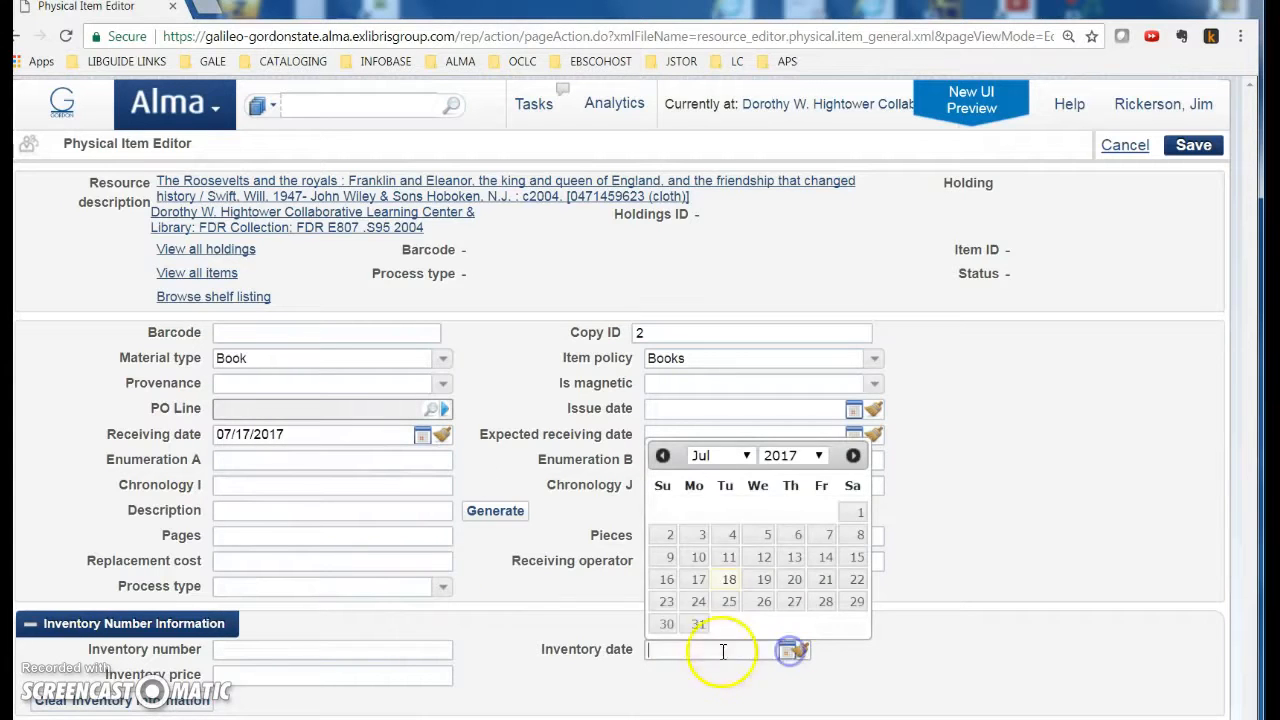
pyautogui.click(693, 582)
pyautogui.scroll(-3, 509, 623)
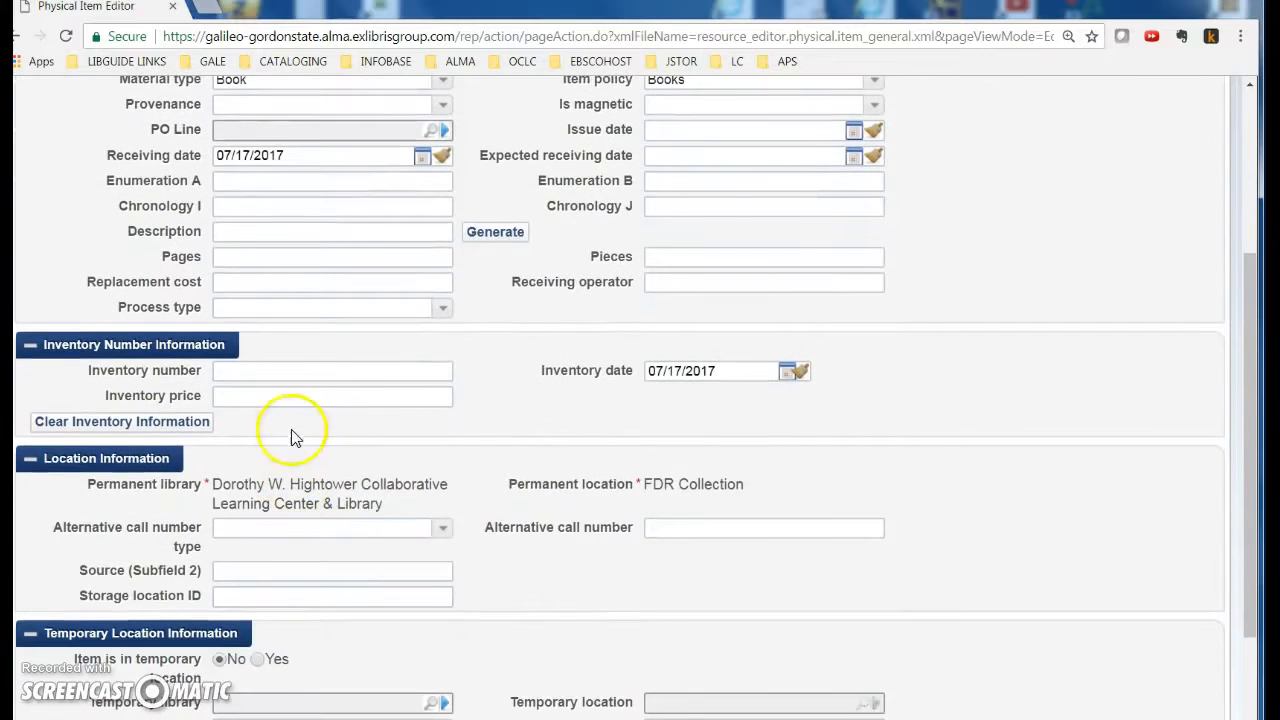
pyautogui.click(297, 399)
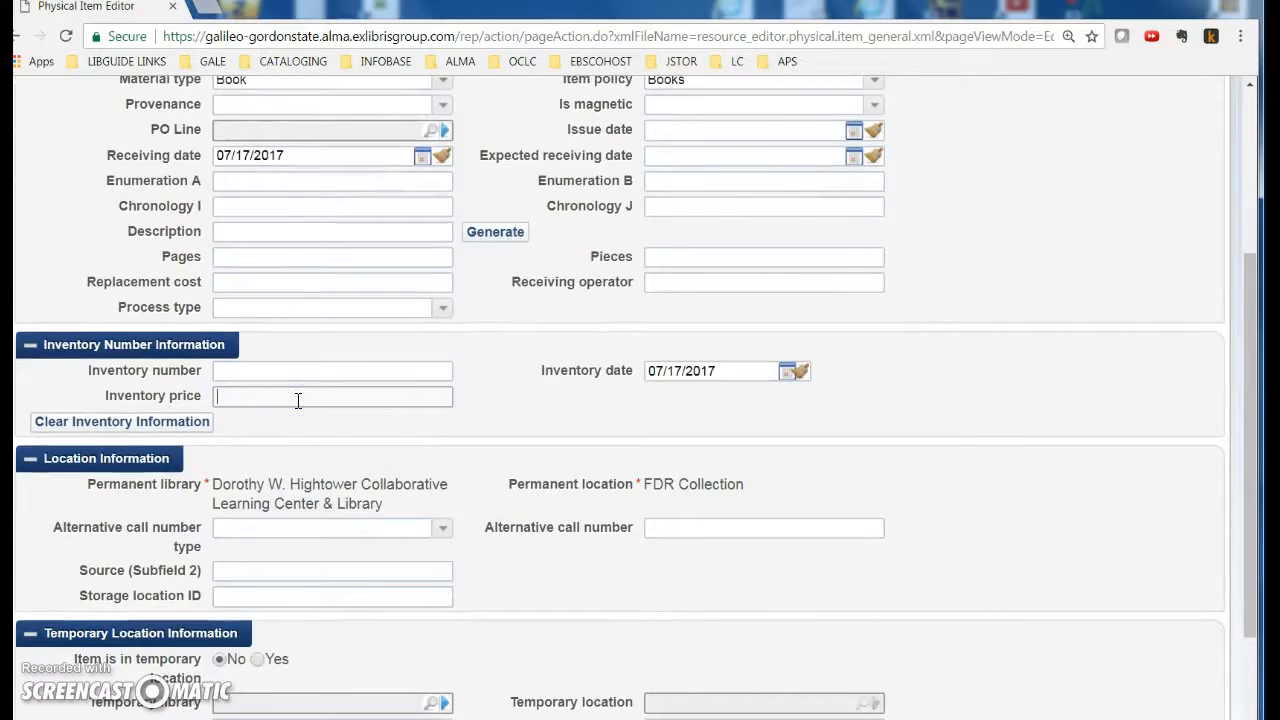
pyautogui.write('27.95')
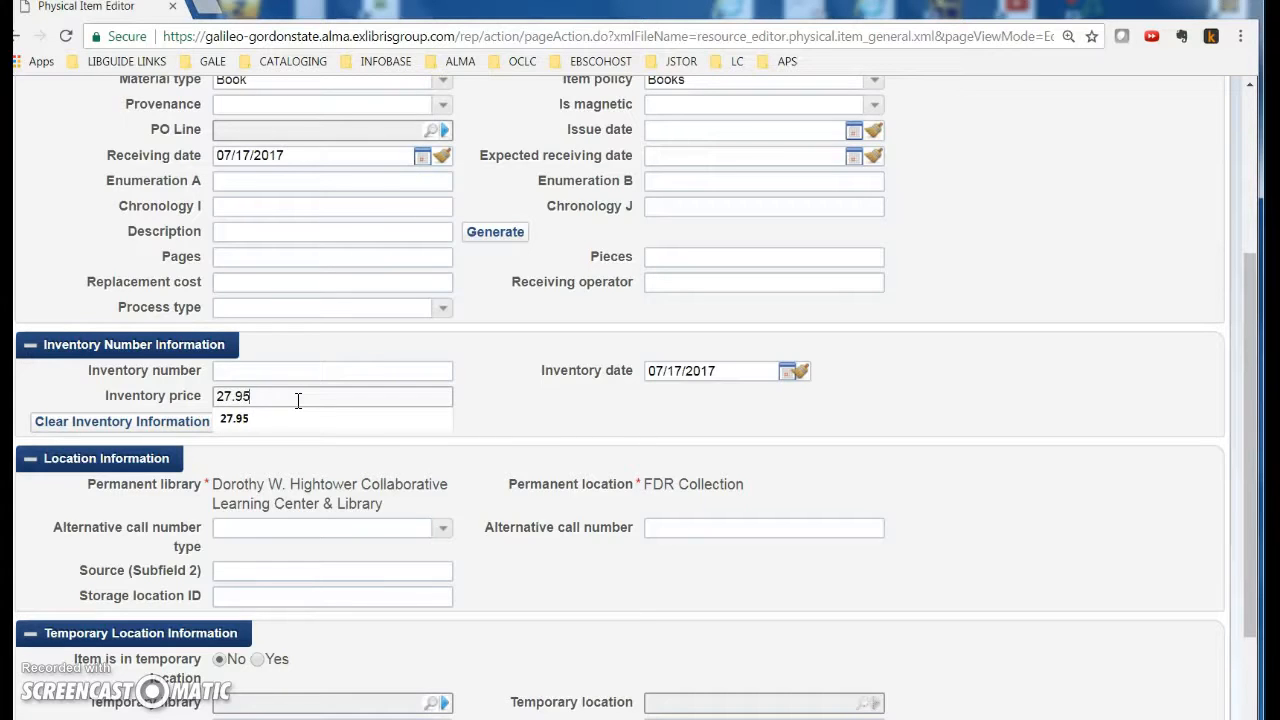
pyautogui.scroll(2, 300, 402)
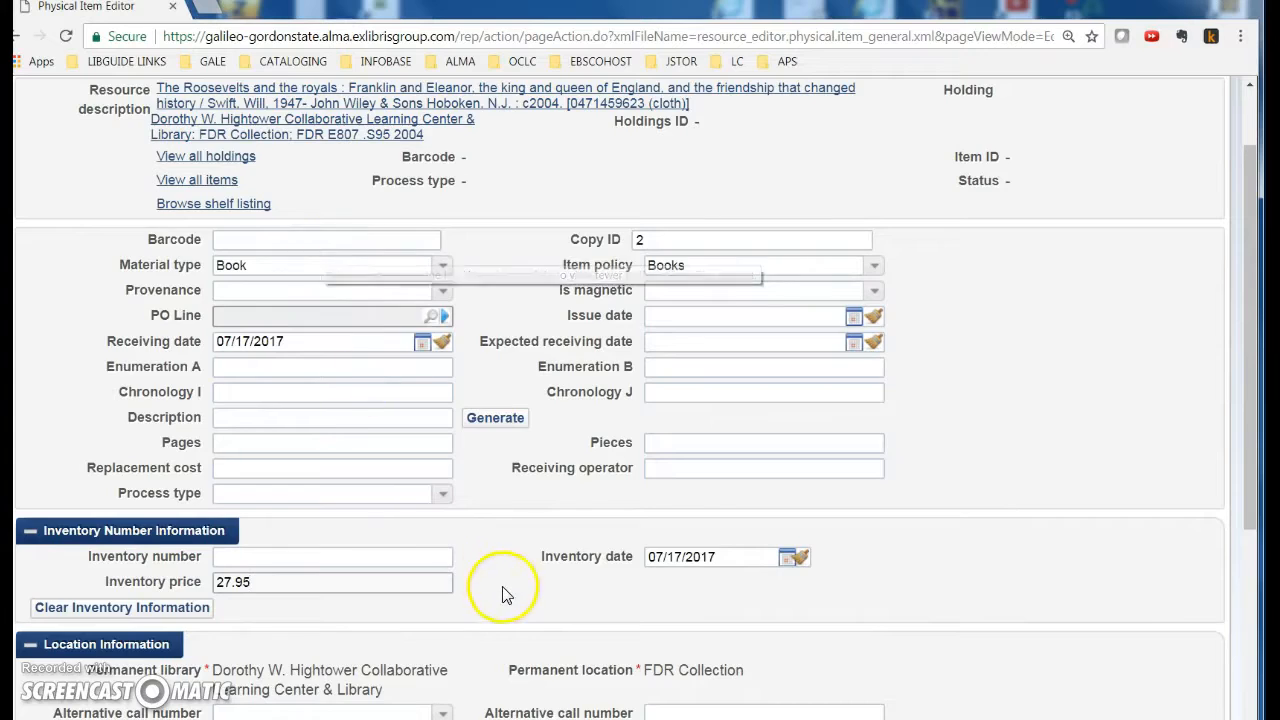
pyautogui.scroll(-3, 500, 591)
pyautogui.scroll(-1, 500, 591)
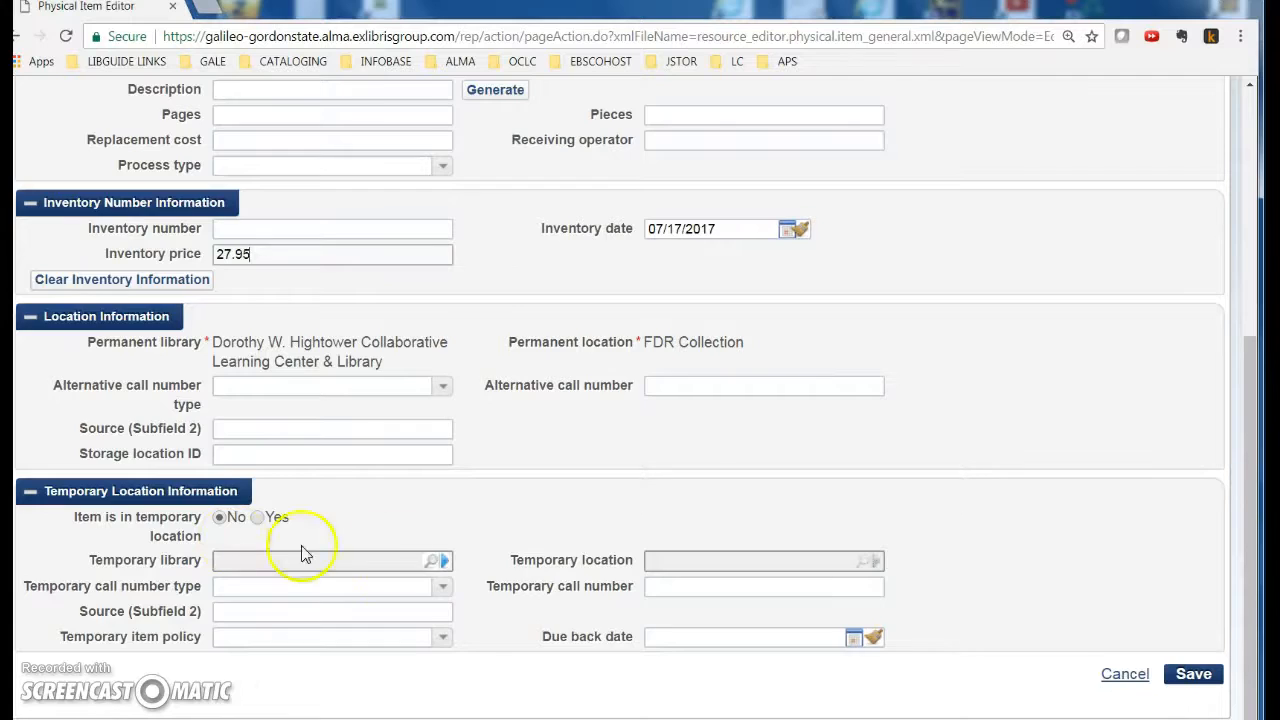
pyautogui.scroll(3, 480, 557)
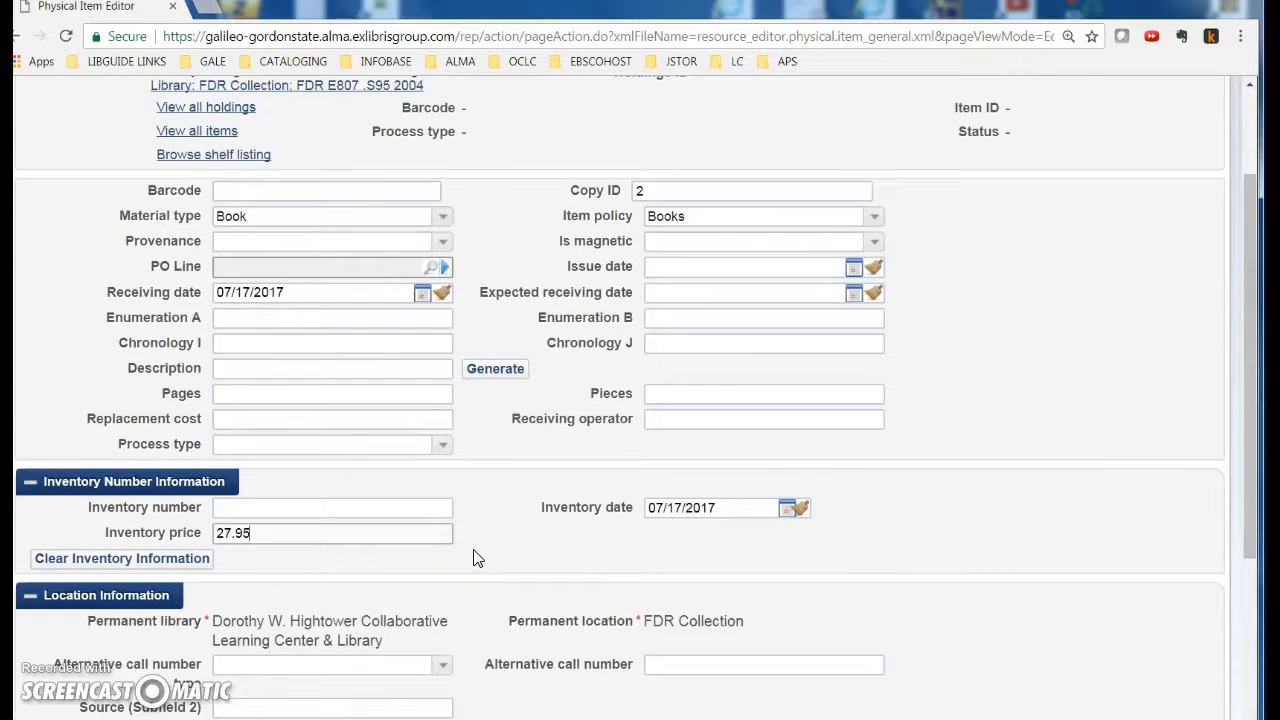
pyautogui.scroll(2, 475, 558)
pyautogui.click(252, 334)
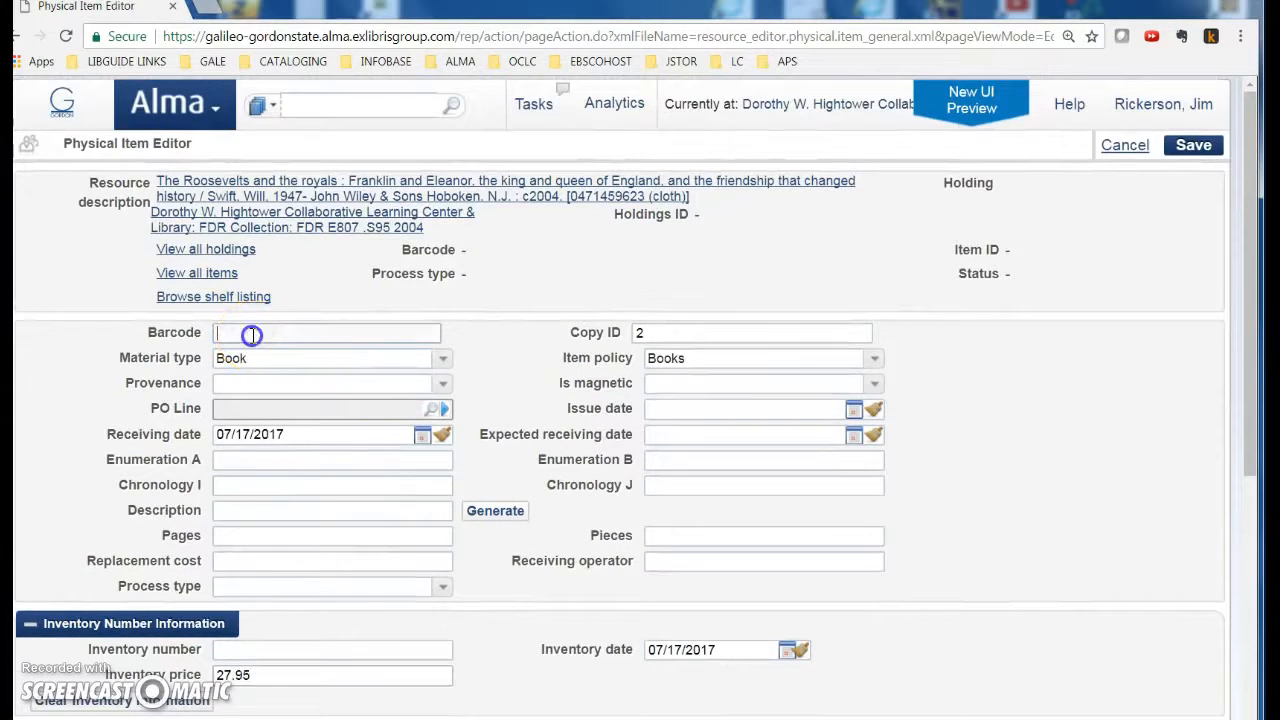
pyautogui.write('30400001151472')
pyautogui.press('Return')
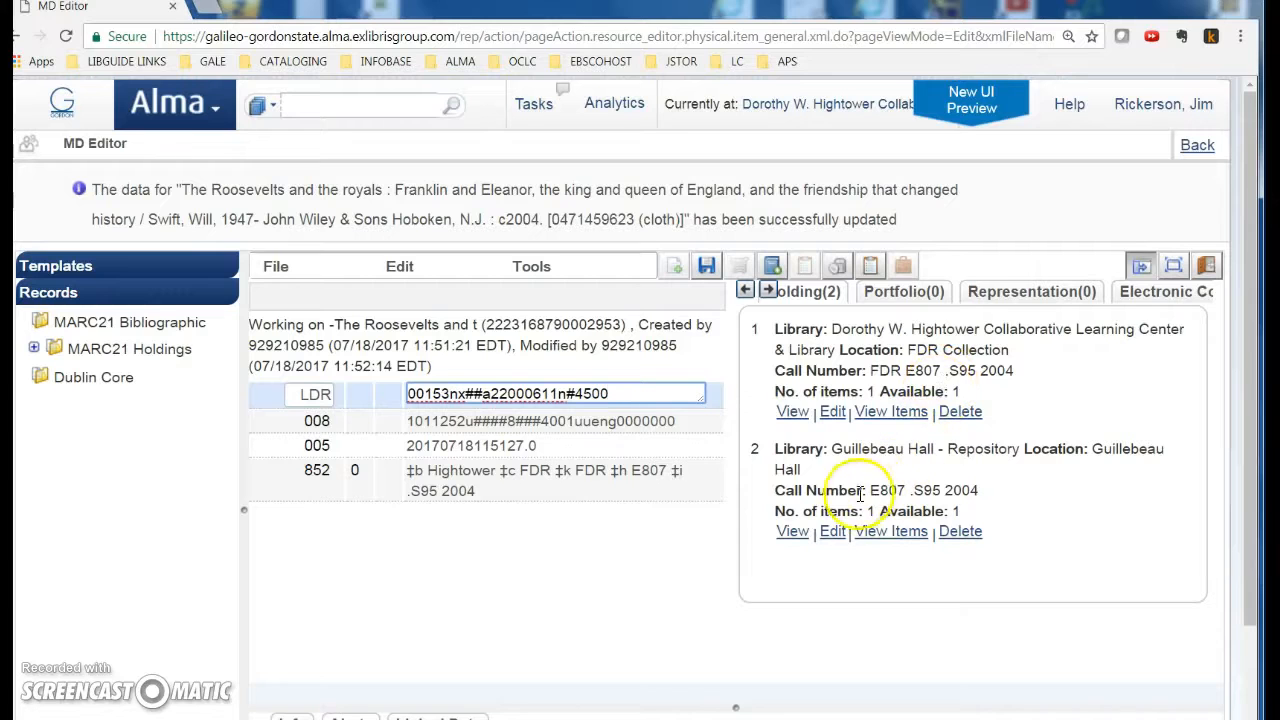
pyautogui.click(1200, 146)
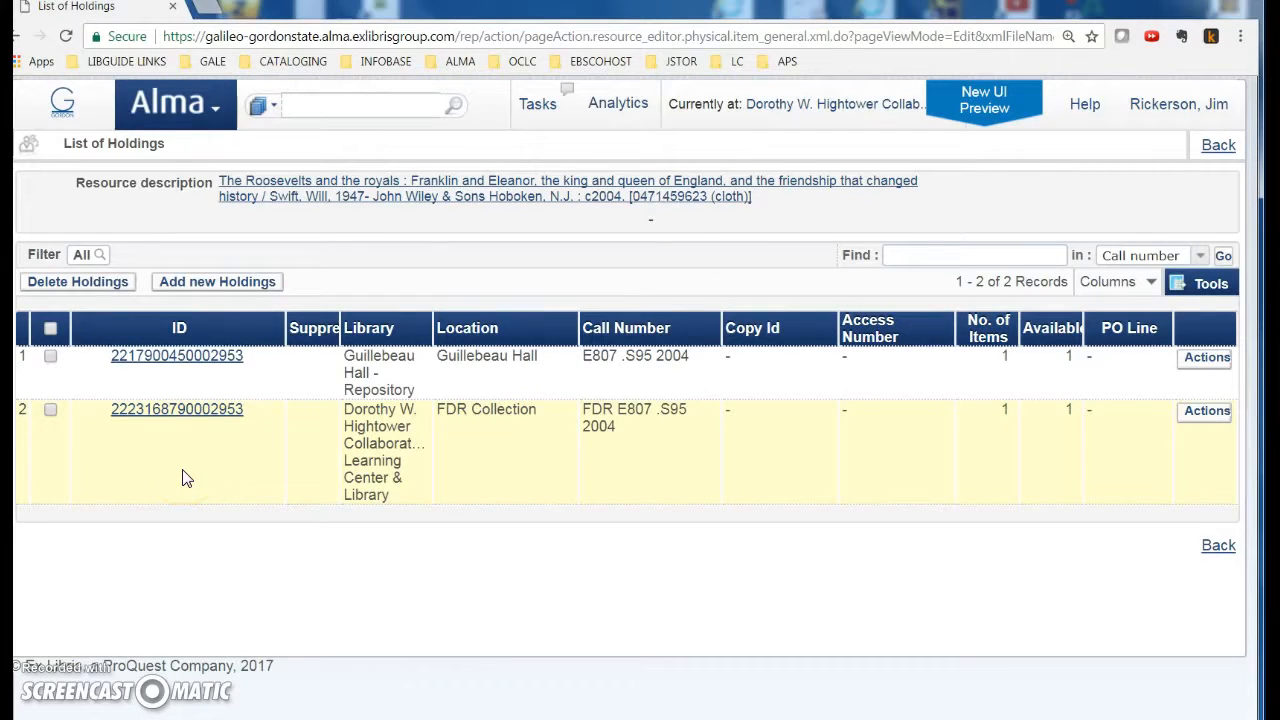
pyautogui.click(1219, 147)
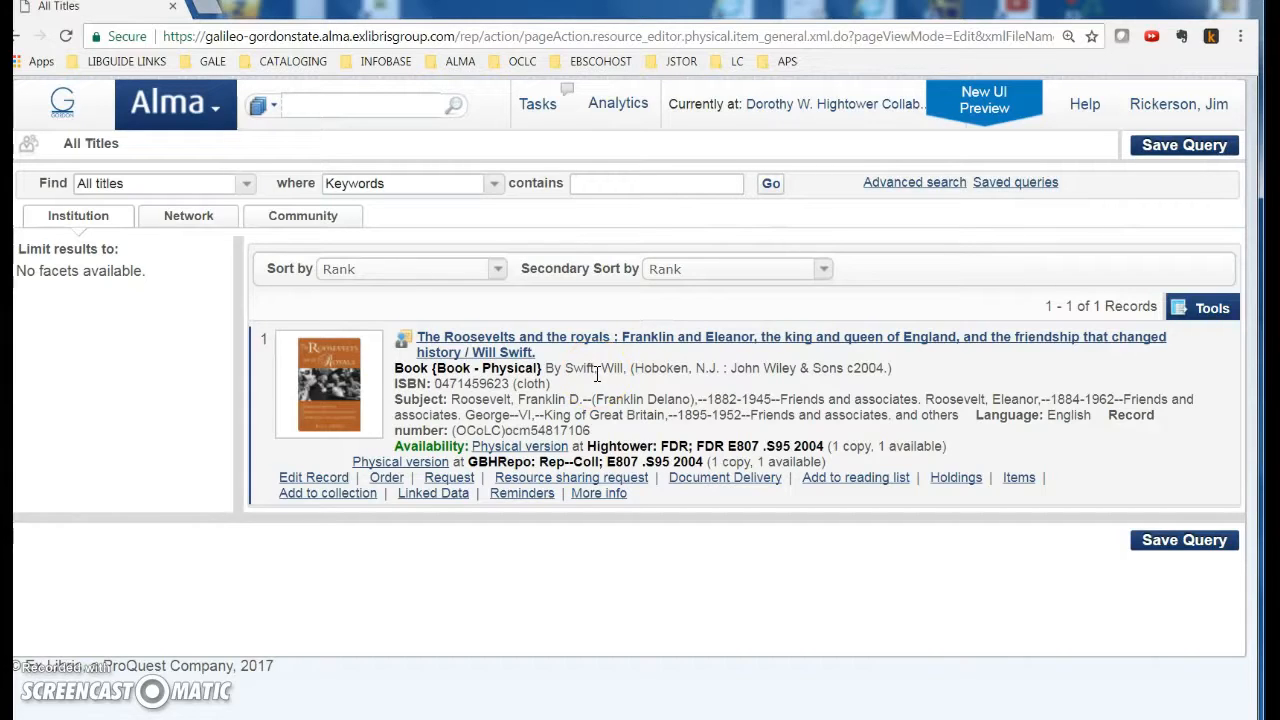
pyautogui.click(770, 458)
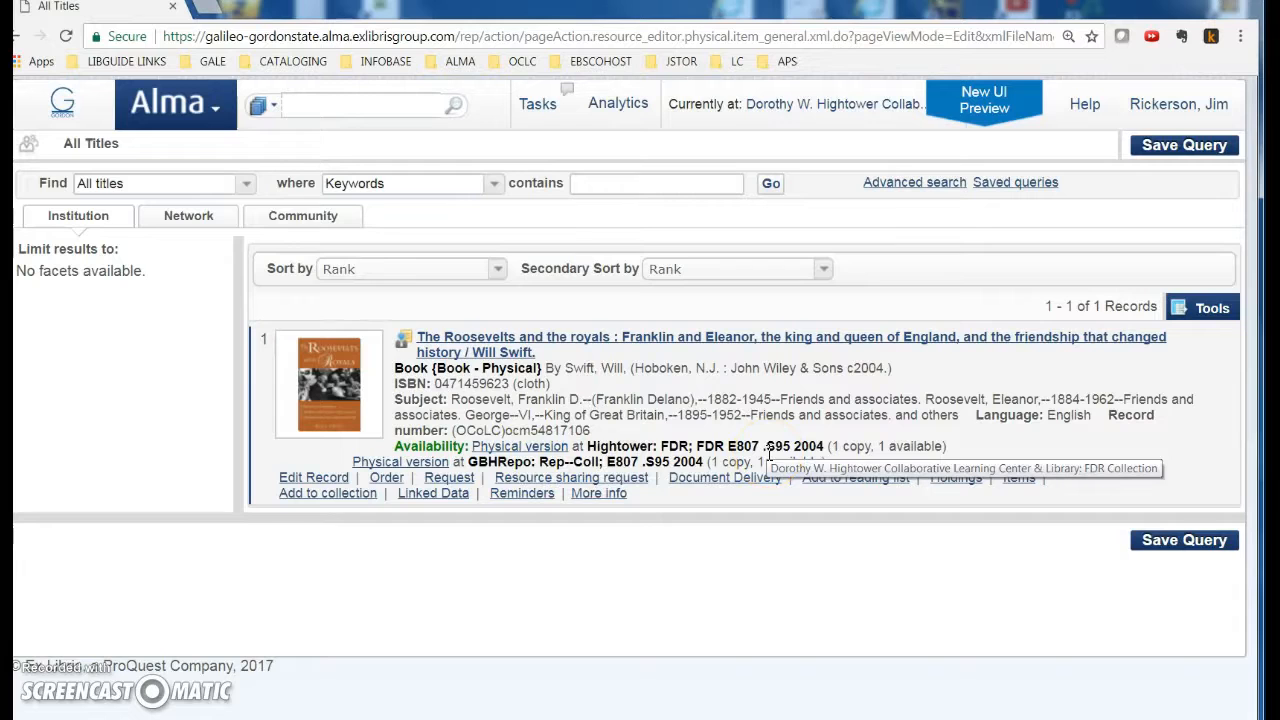
pyautogui.click(400, 340)
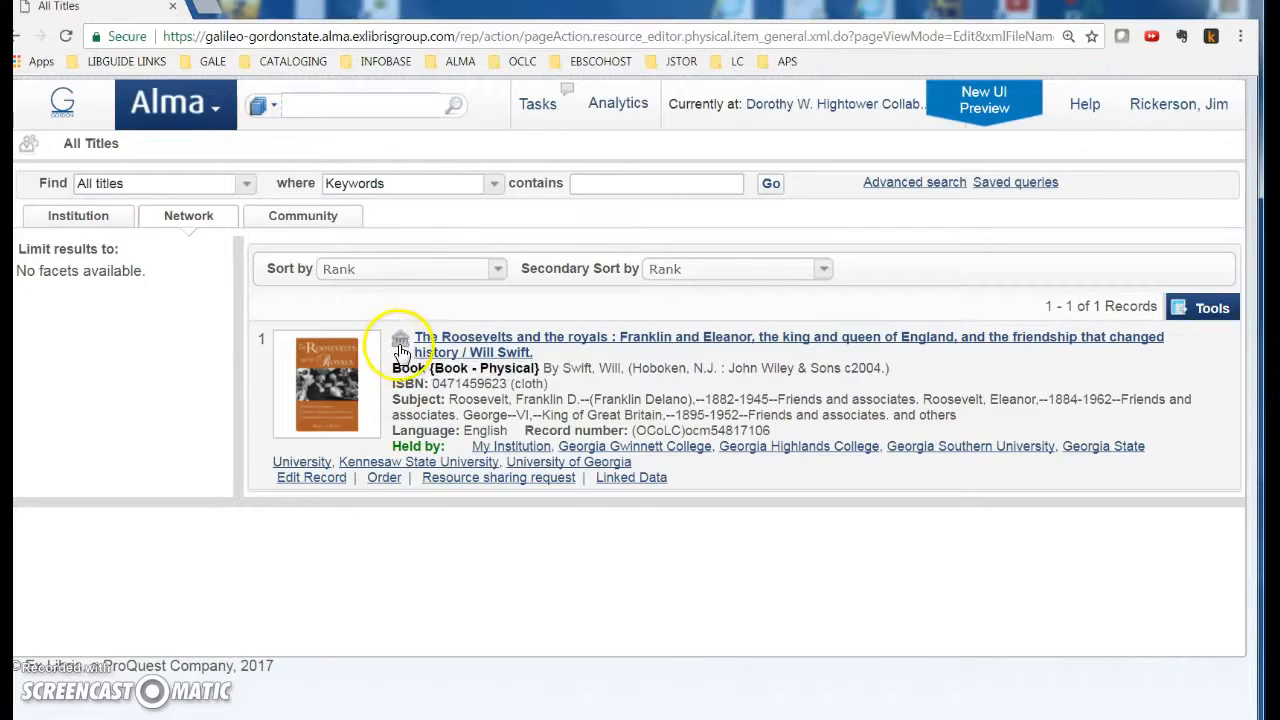
pyautogui.click(399, 345)
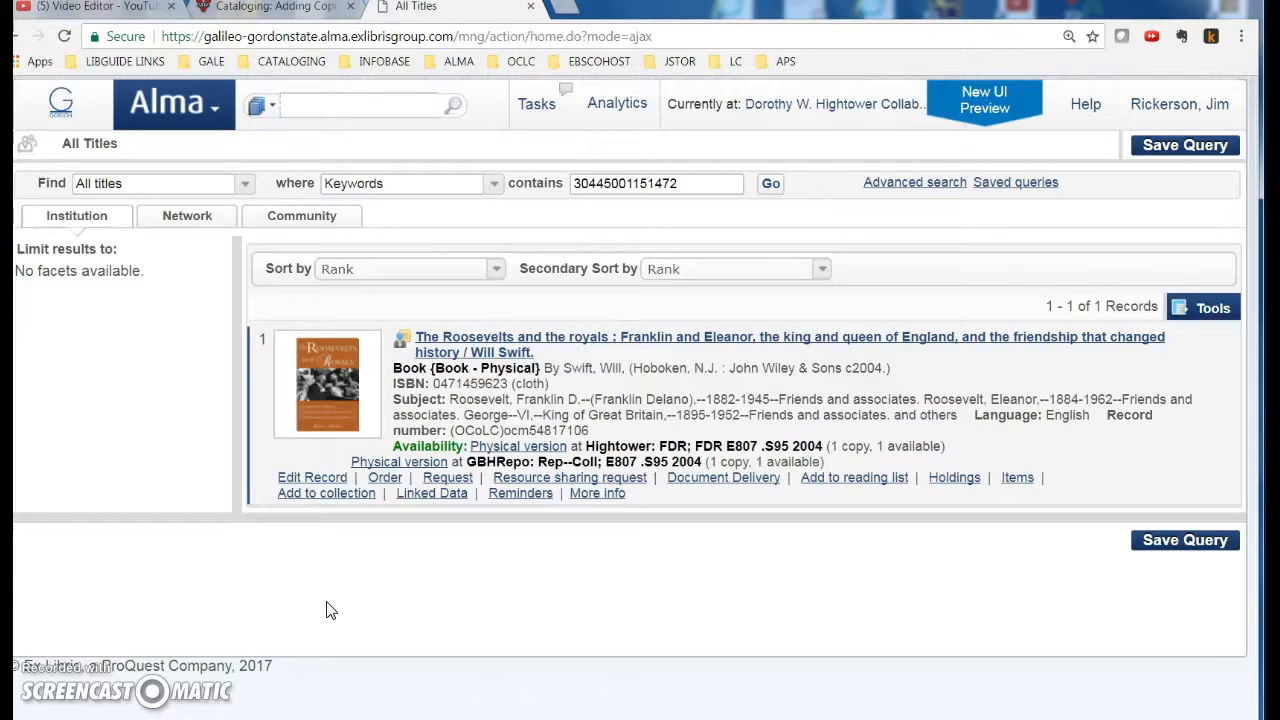
pyautogui.click(1012, 480)
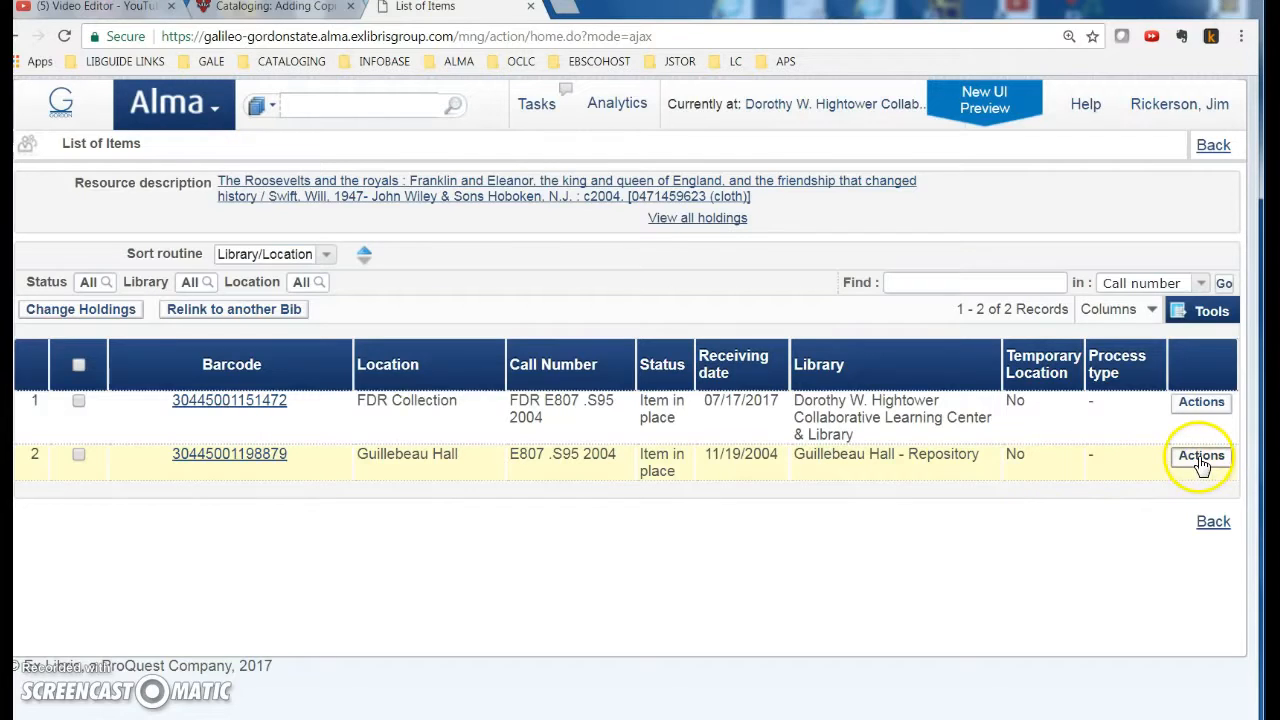
pyautogui.click(1201, 402)
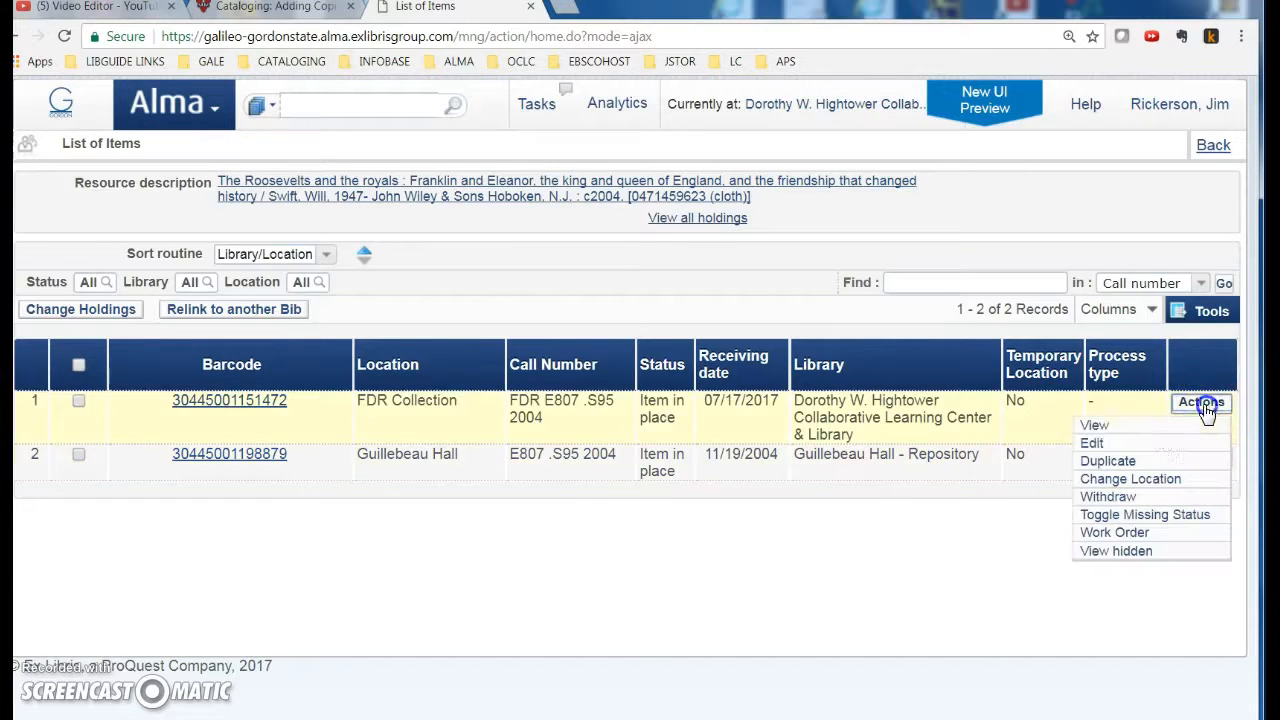
pyautogui.click(1094, 443)
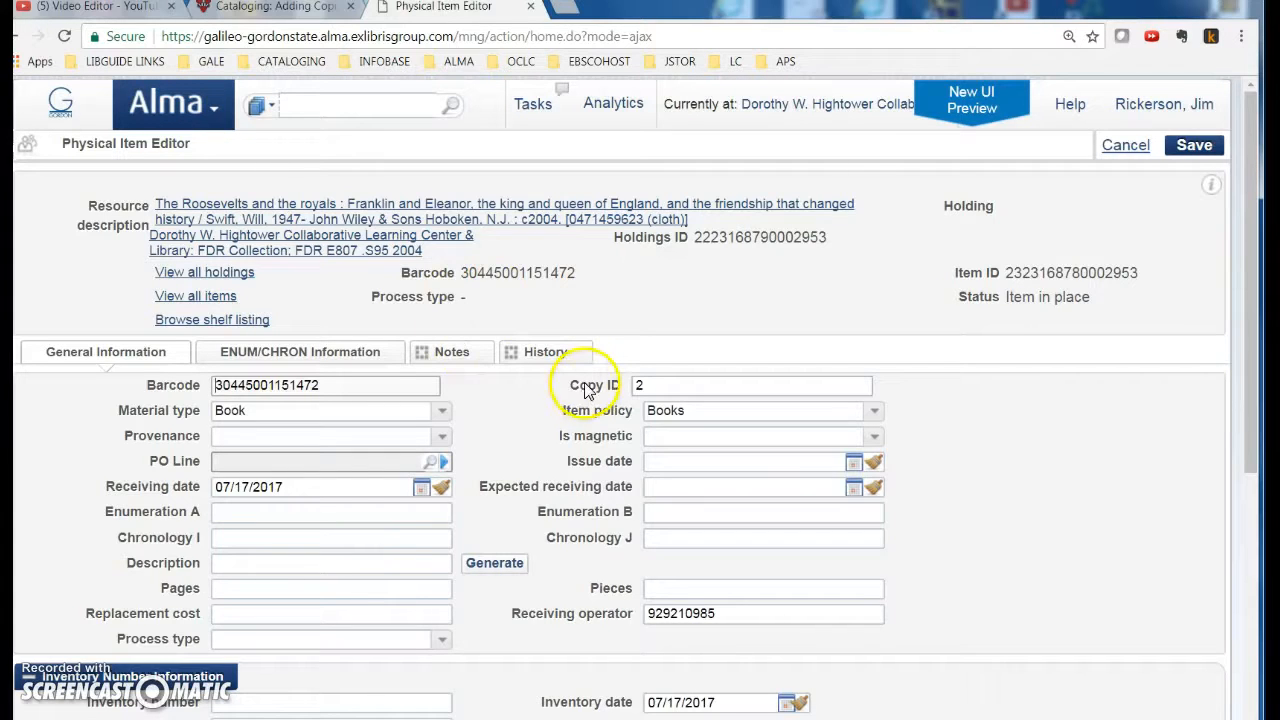
pyautogui.click(1125, 146)
pyautogui.click(1211, 146)
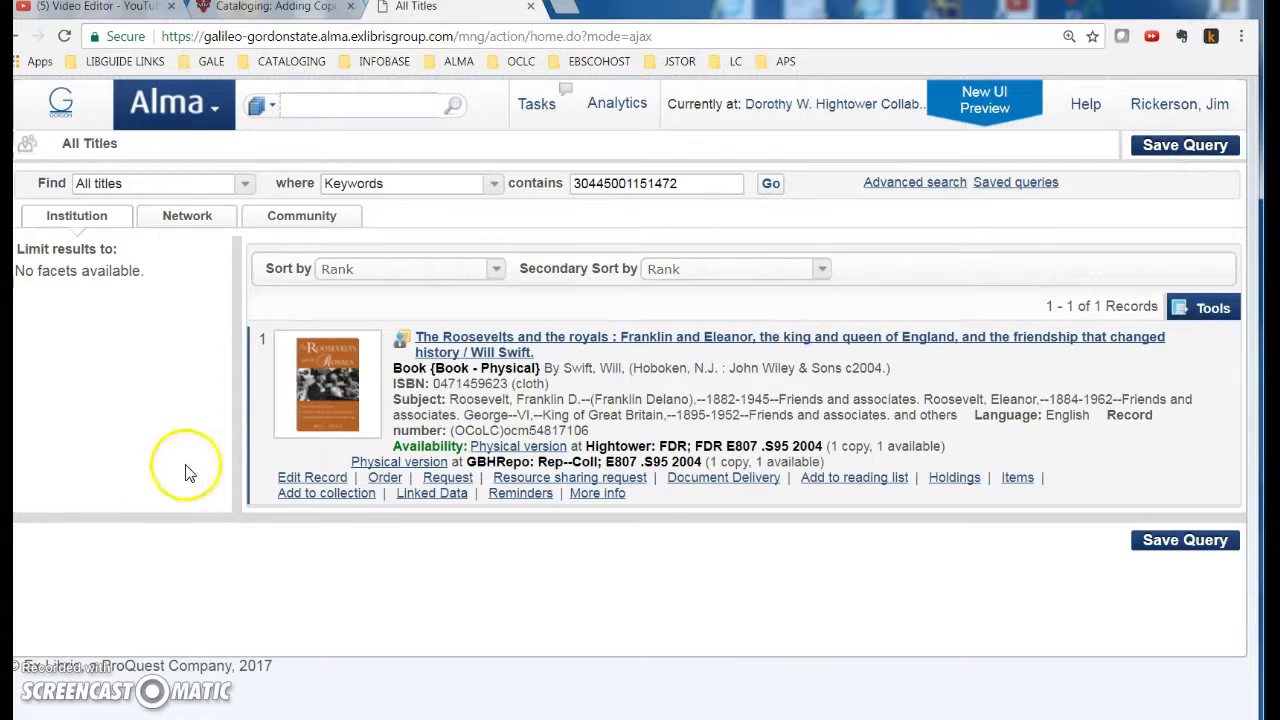
# Step: Open the Roosevelts bib record in the MD Editor and select its 946 field
pyautogui.click(310, 478)
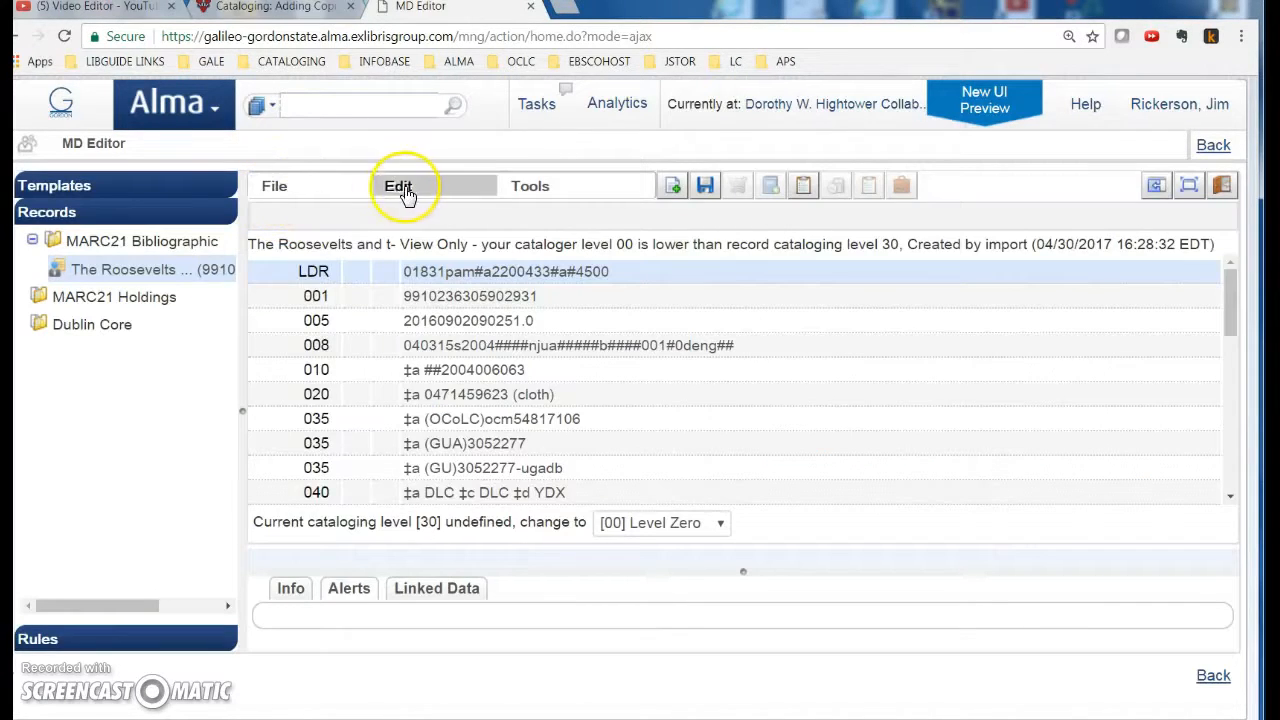
pyautogui.click(405, 190)
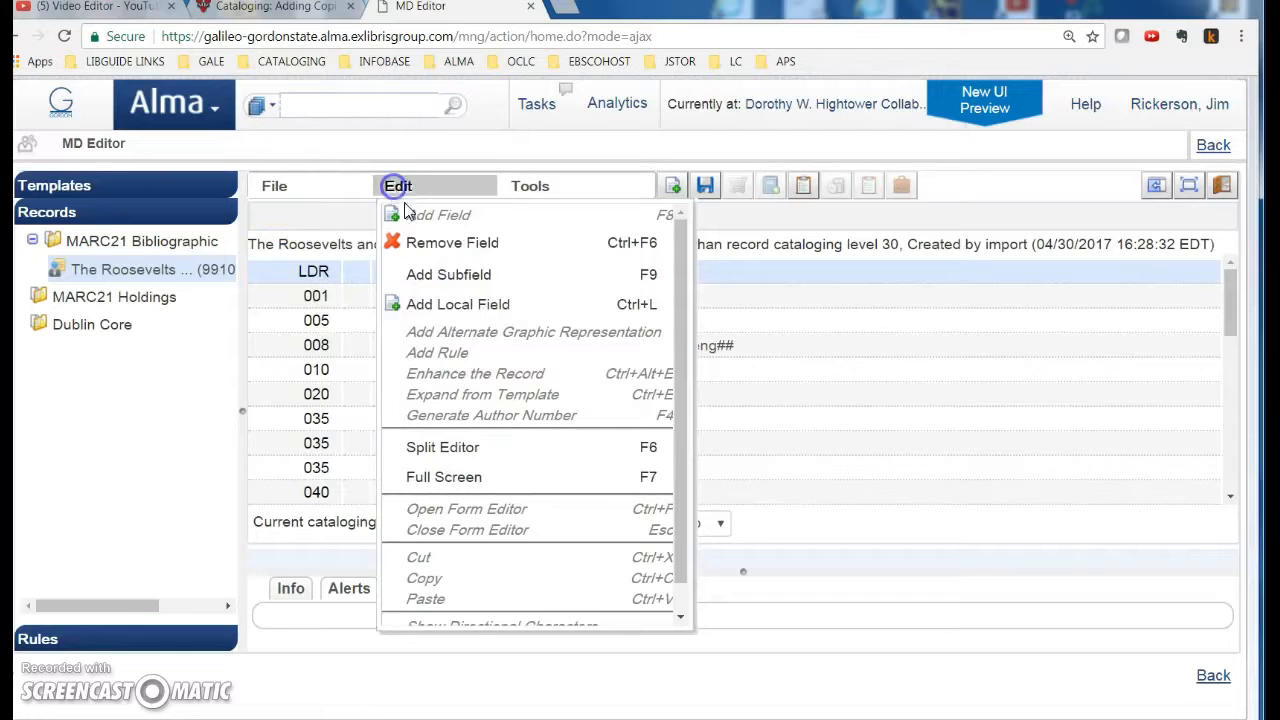
pyautogui.click(335, 182)
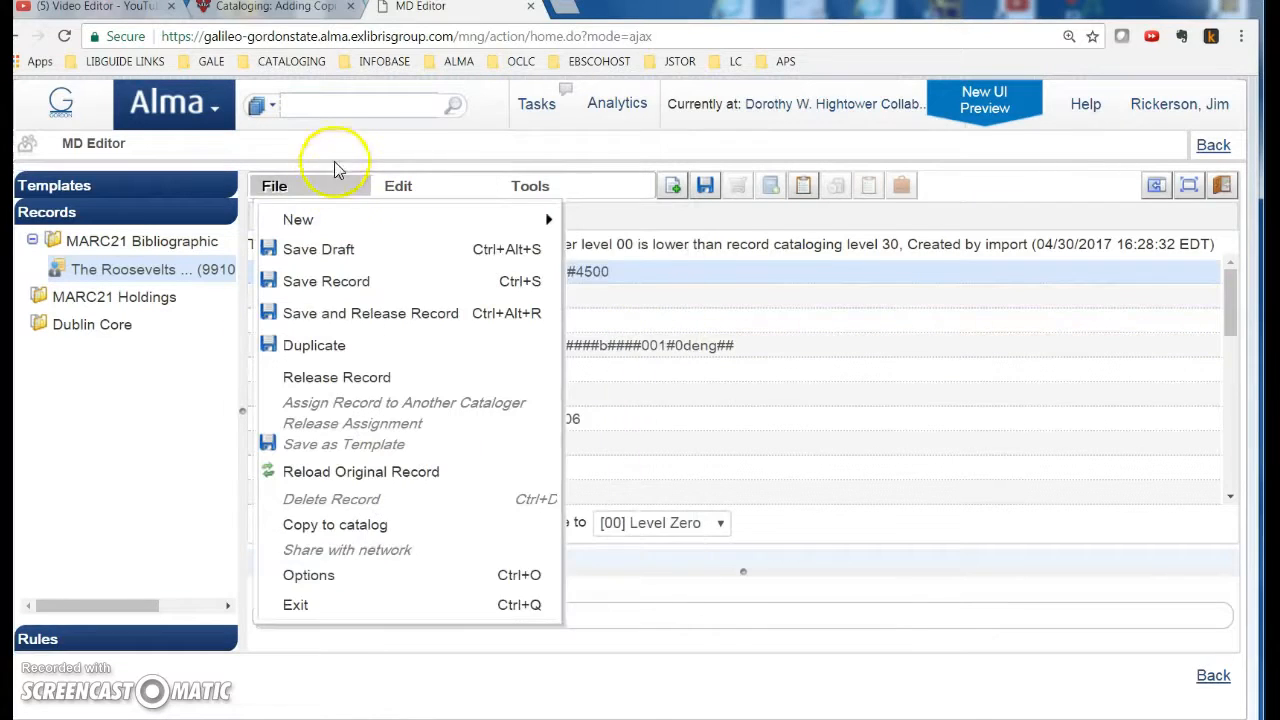
pyautogui.moveTo(420, 219)
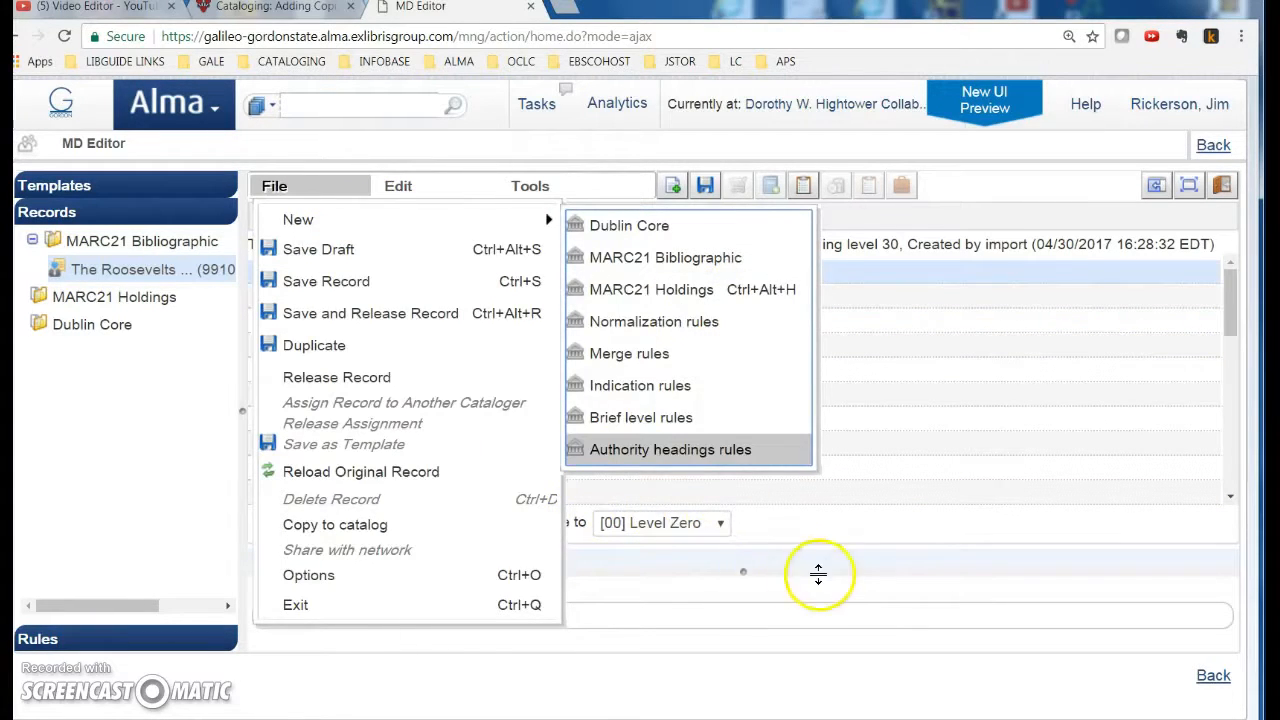
pyautogui.click(820, 571)
pyautogui.scroll(-5, 325, 480)
pyautogui.scroll(-2, 327, 480)
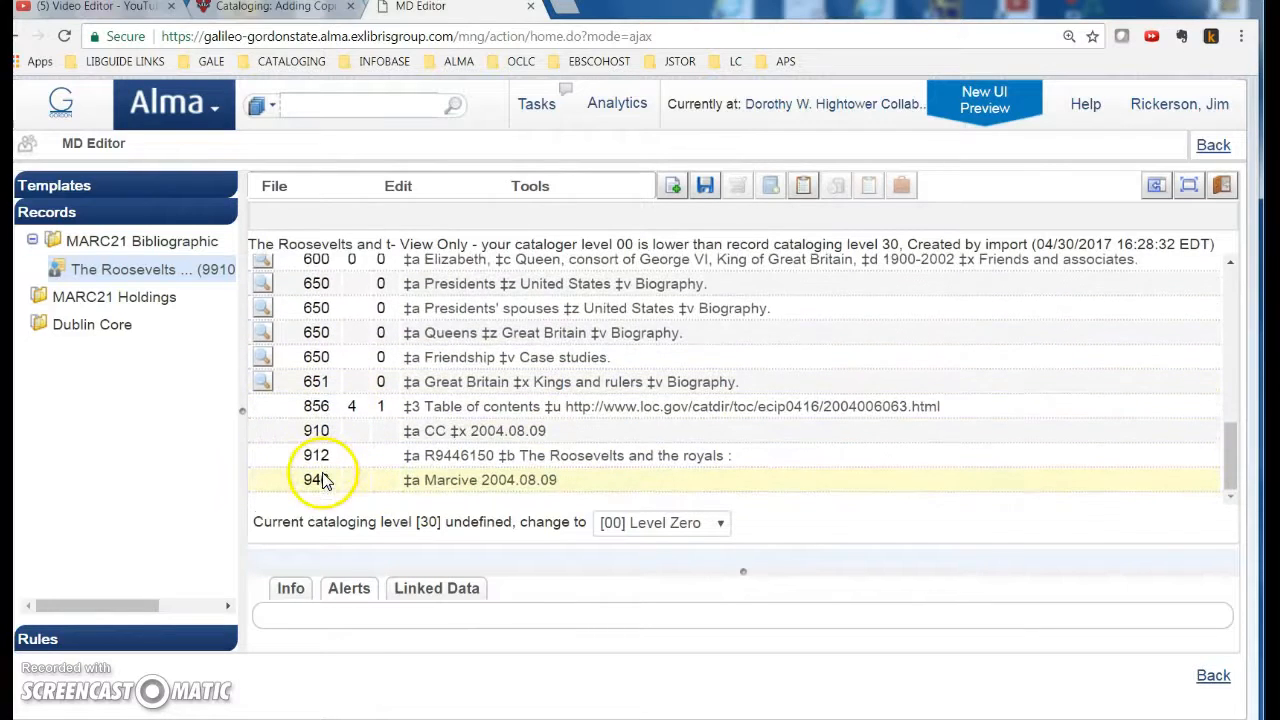
pyautogui.click(266, 480)
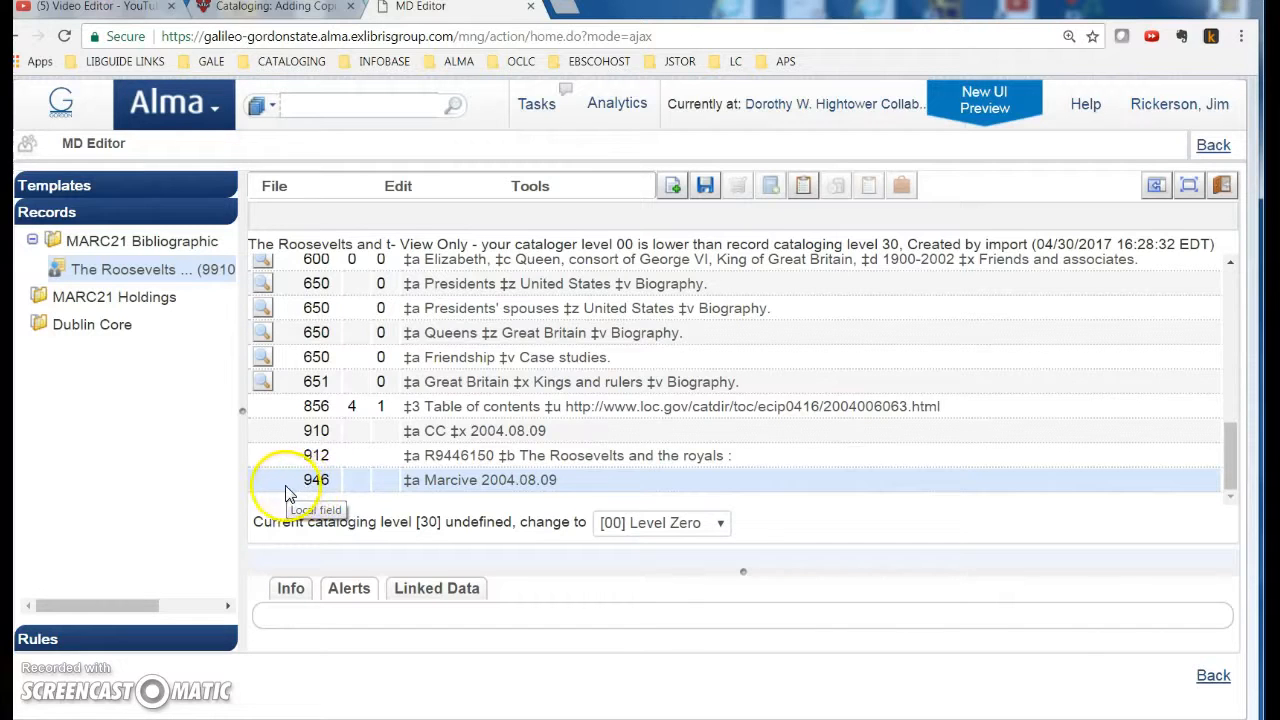
pyautogui.click(269, 488)
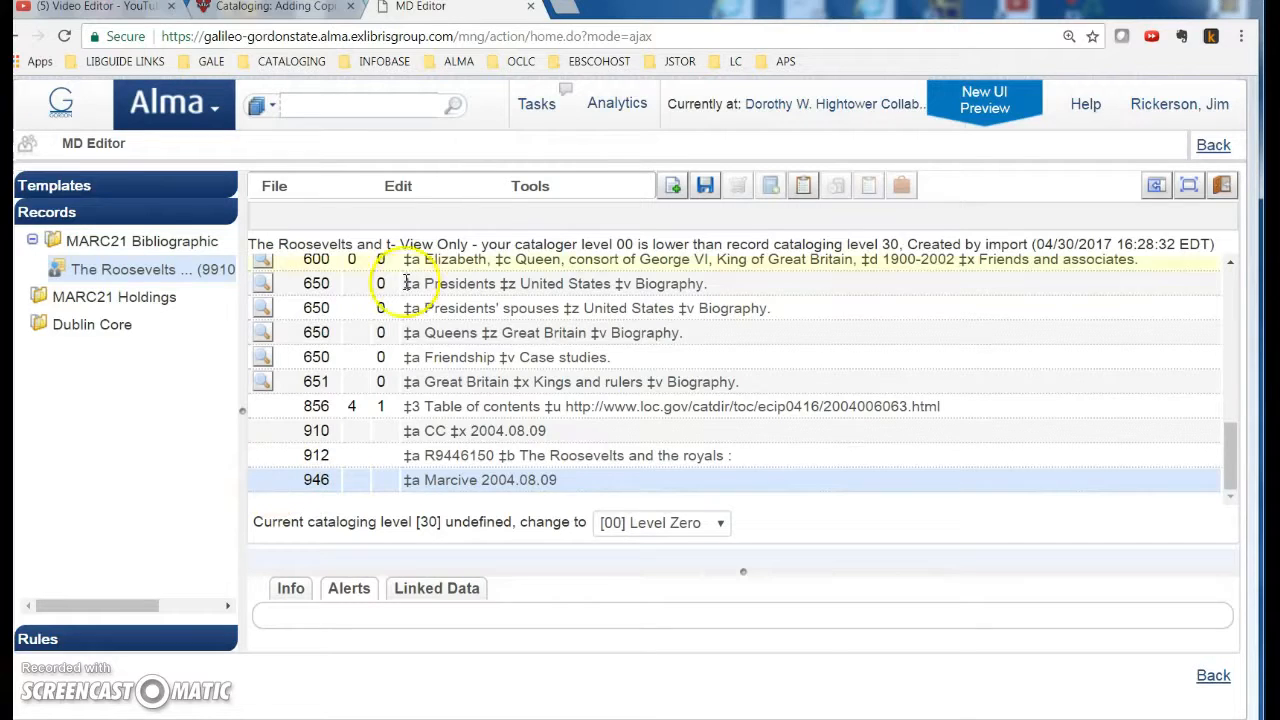
# Step: Add local field 970: ‡a 7-17-2017 ‡b Gift (FDR Collection) ‡c $27.95 ‡d c. 2
pyautogui.click(405, 186)
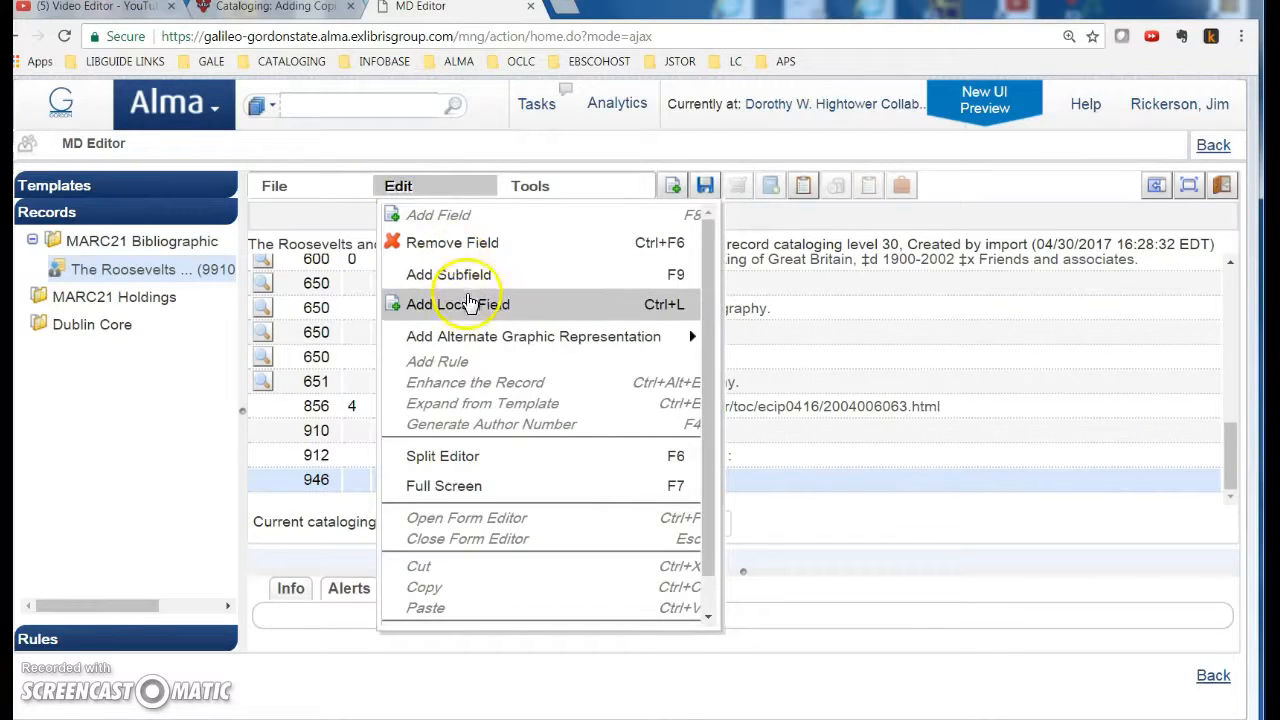
pyautogui.click(493, 306)
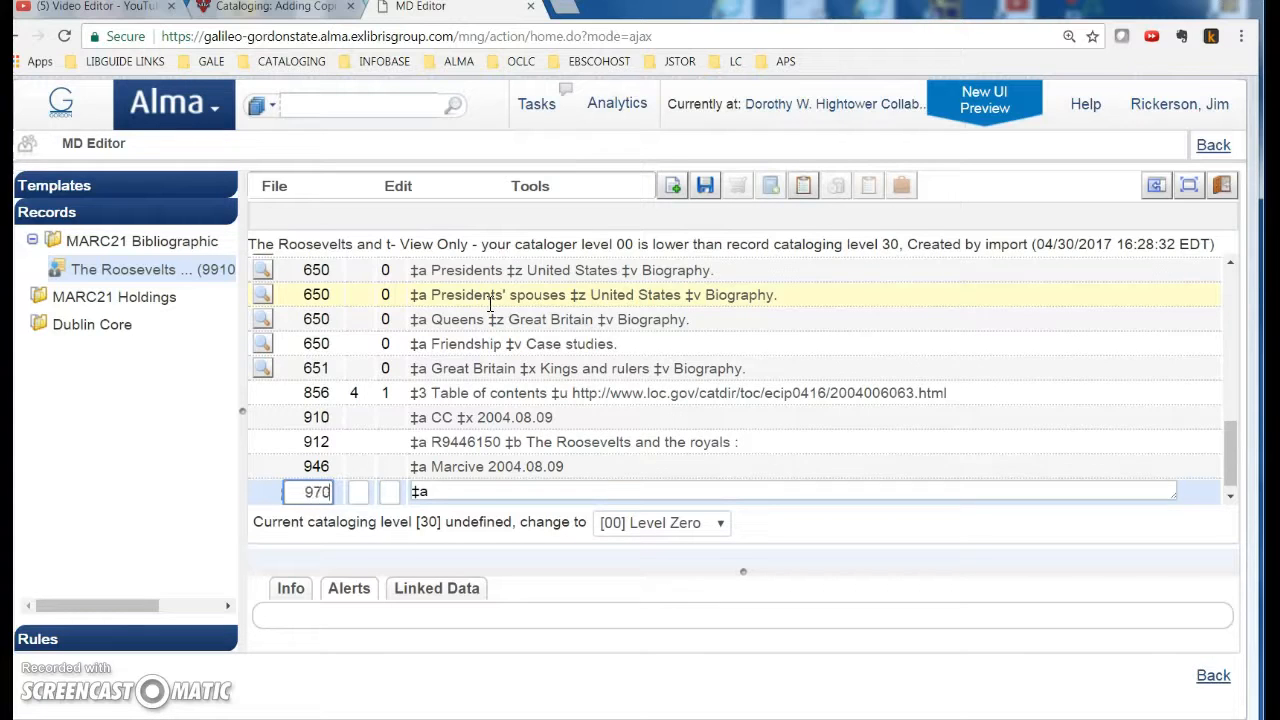
pyautogui.write('970')
pyautogui.click(443, 492)
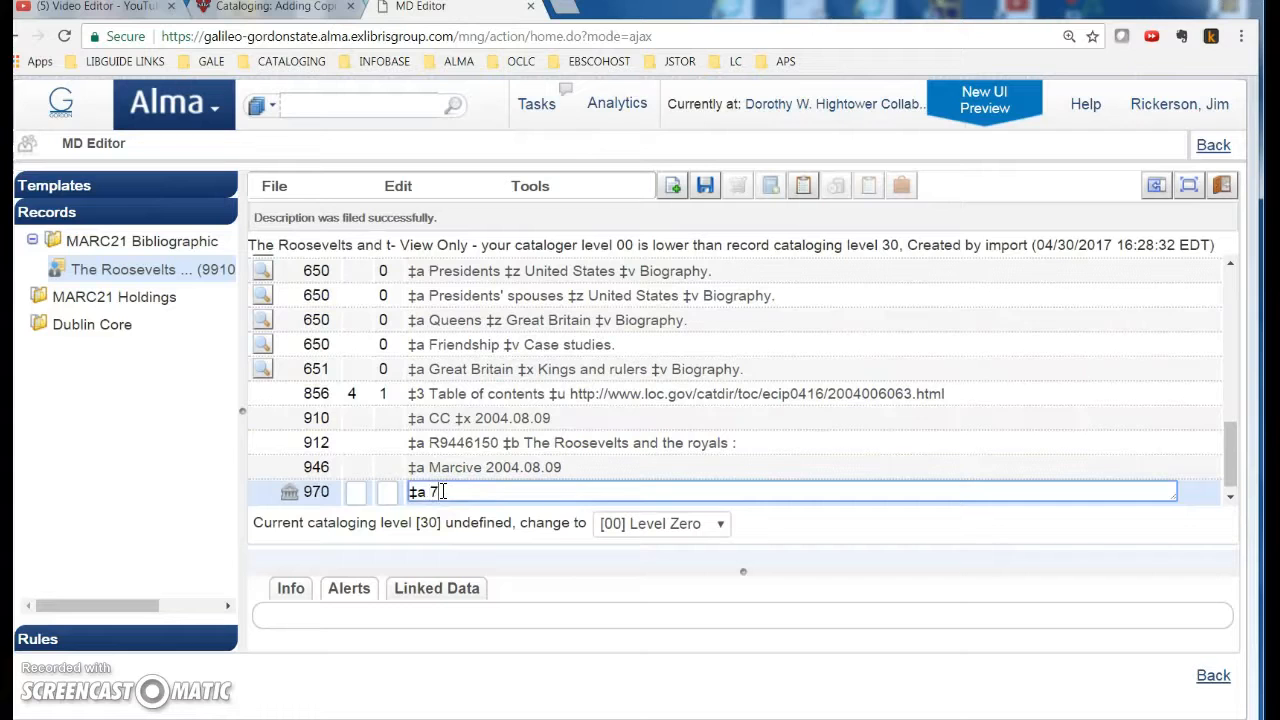
pyautogui.write('7-17-2017')
pyautogui.write('$$')
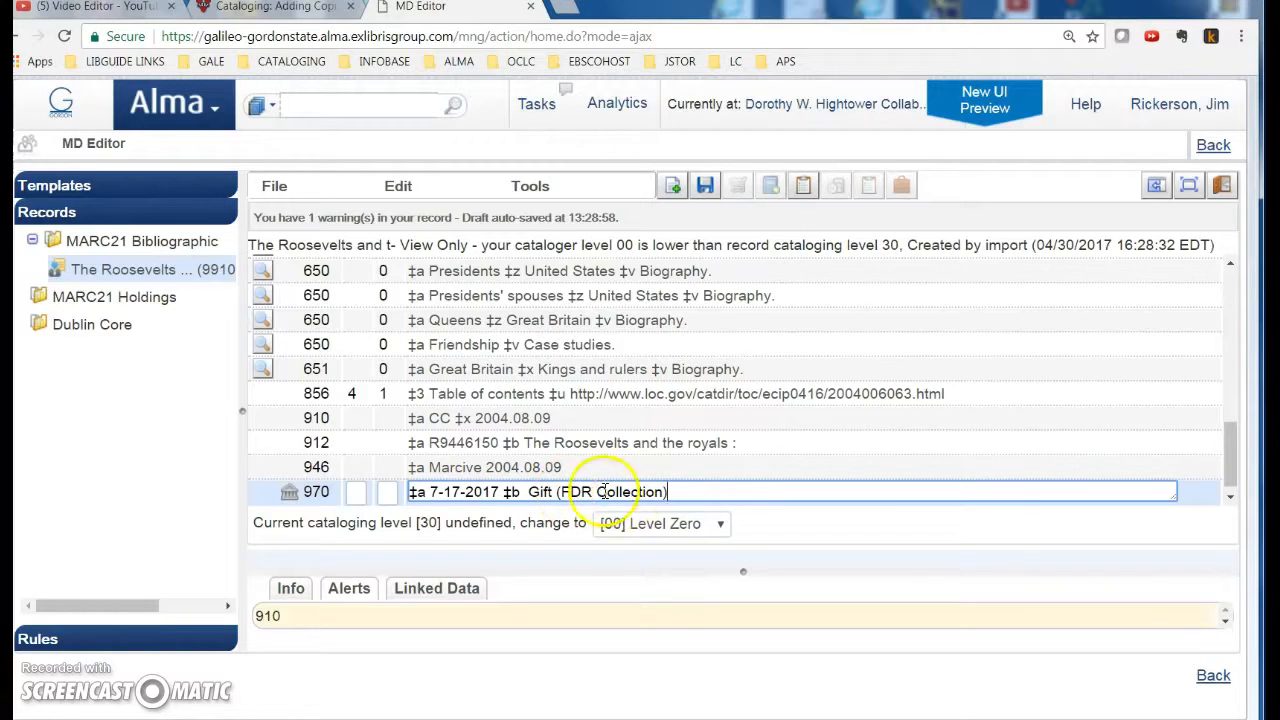
pyautogui.click(520, 491)
pyautogui.press('Delete')
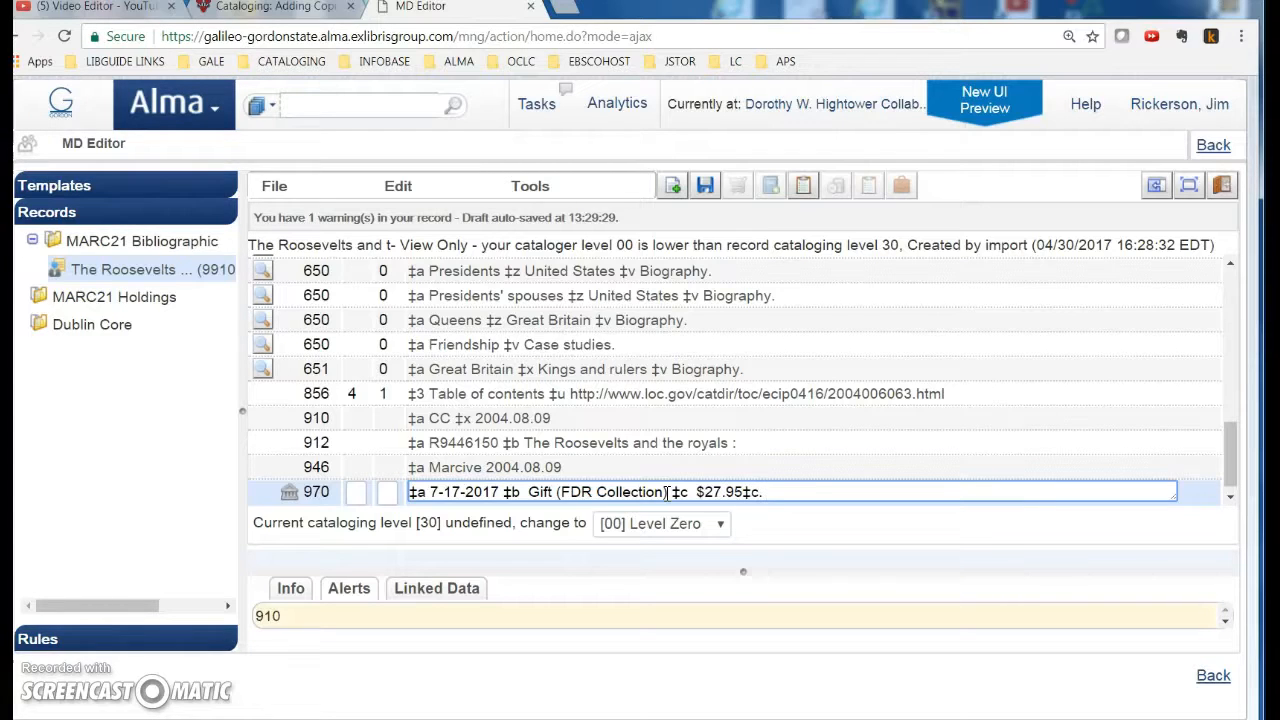
pyautogui.click(745, 491)
pyautogui.click(788, 492)
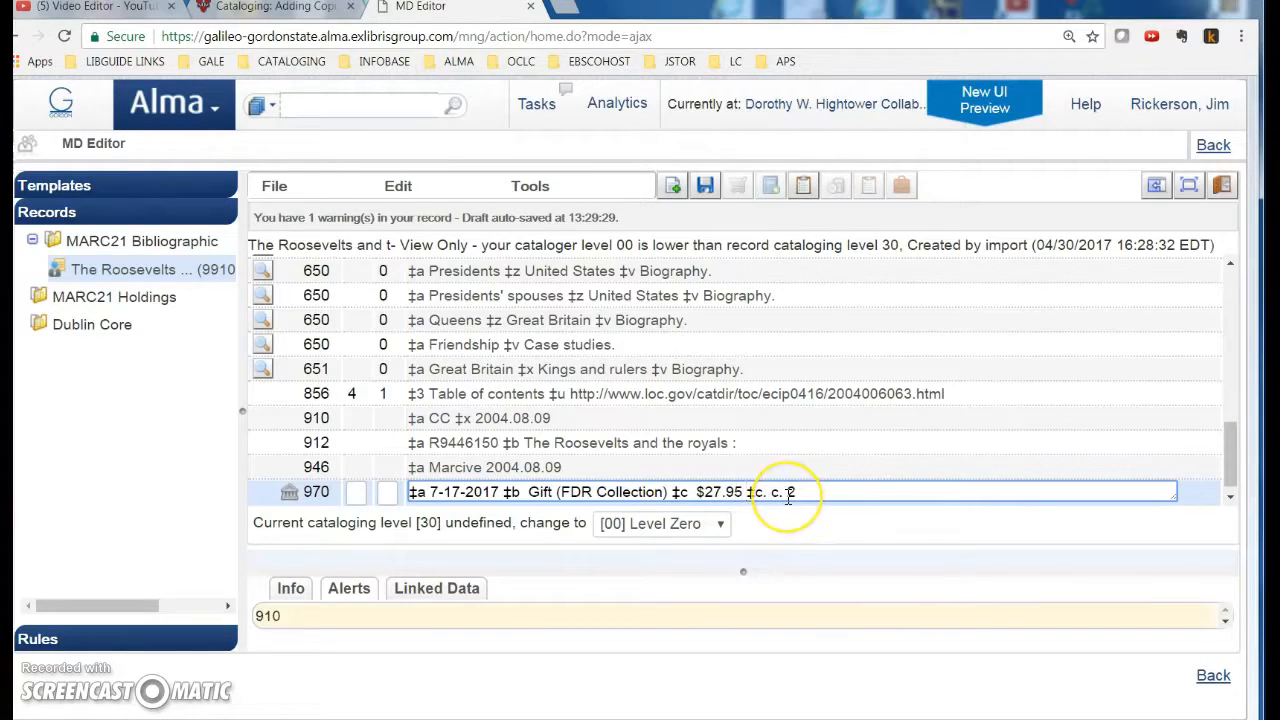
pyautogui.click(763, 494)
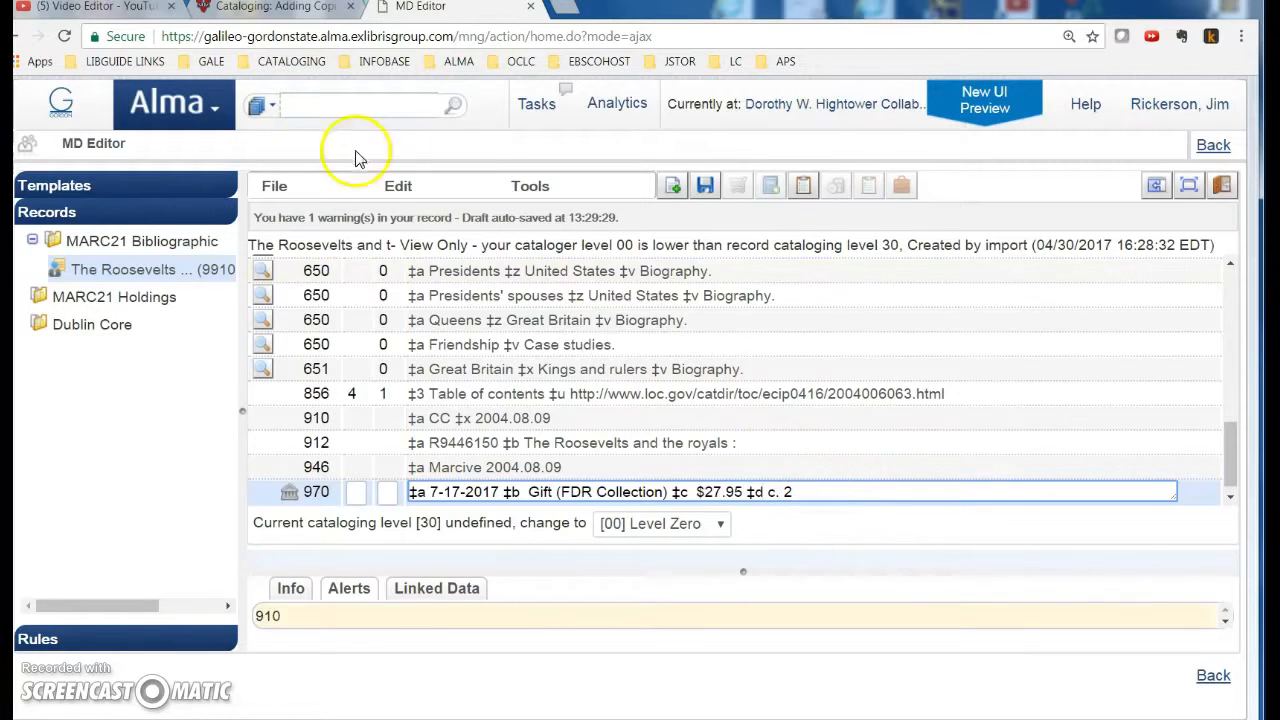
pyautogui.click(284, 185)
pyautogui.click(329, 314)
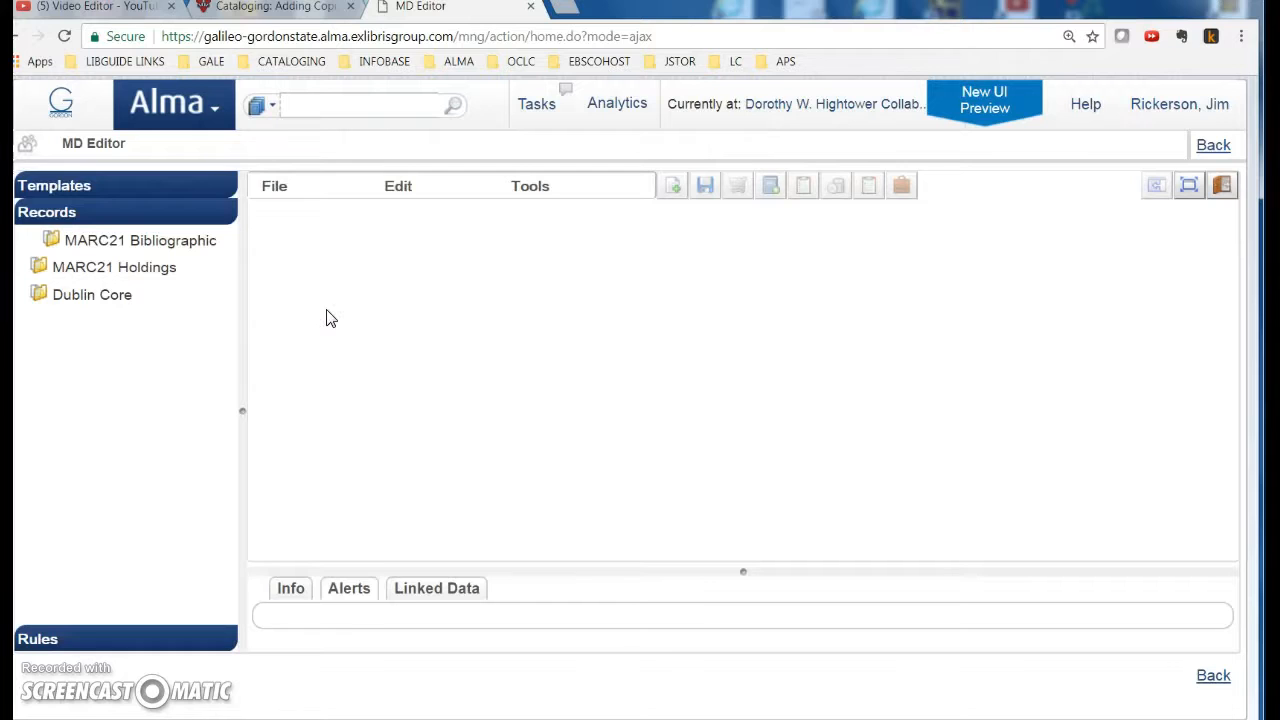
pyautogui.click(1212, 147)
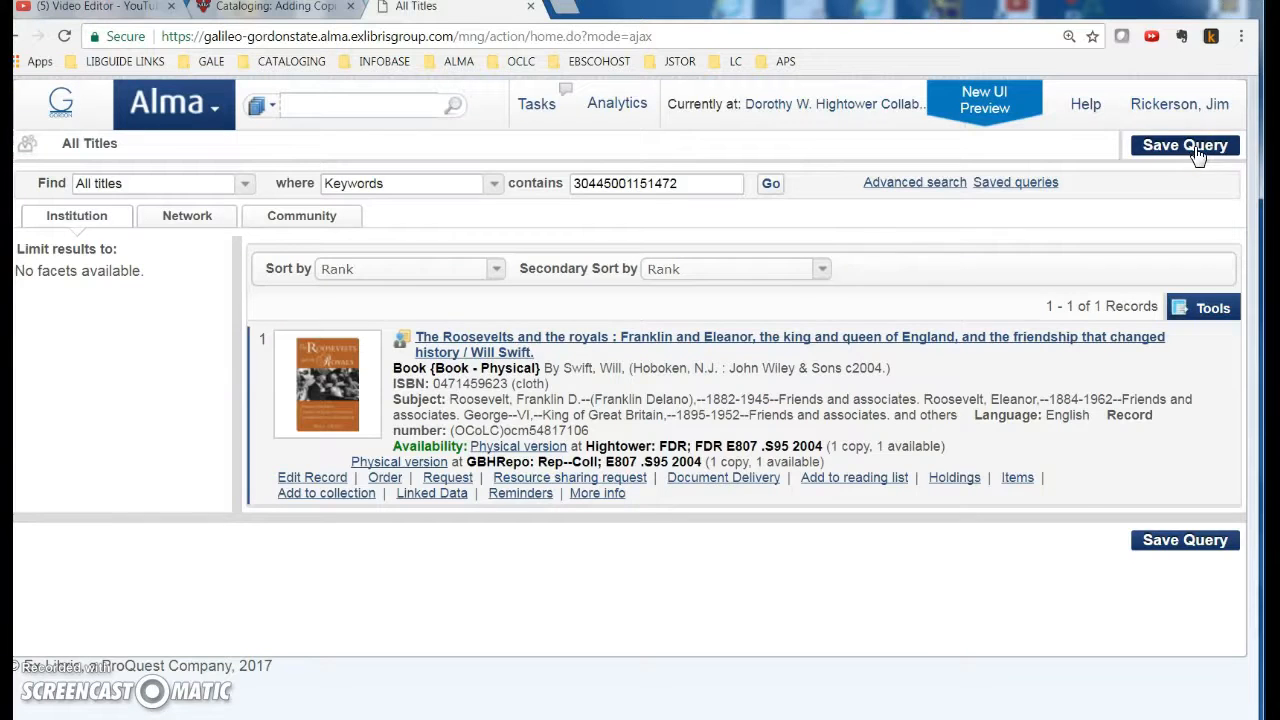
pyautogui.click(451, 340)
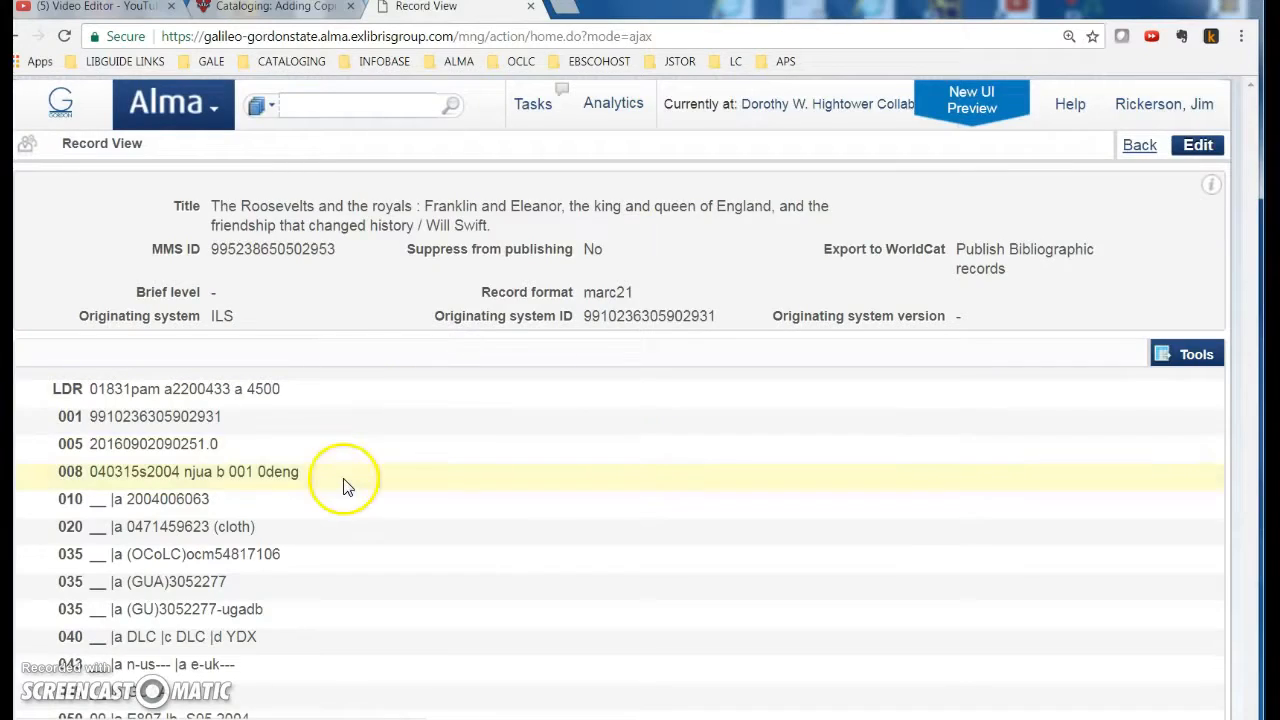
pyautogui.scroll(-5, 343, 486)
pyautogui.scroll(-2, 343, 486)
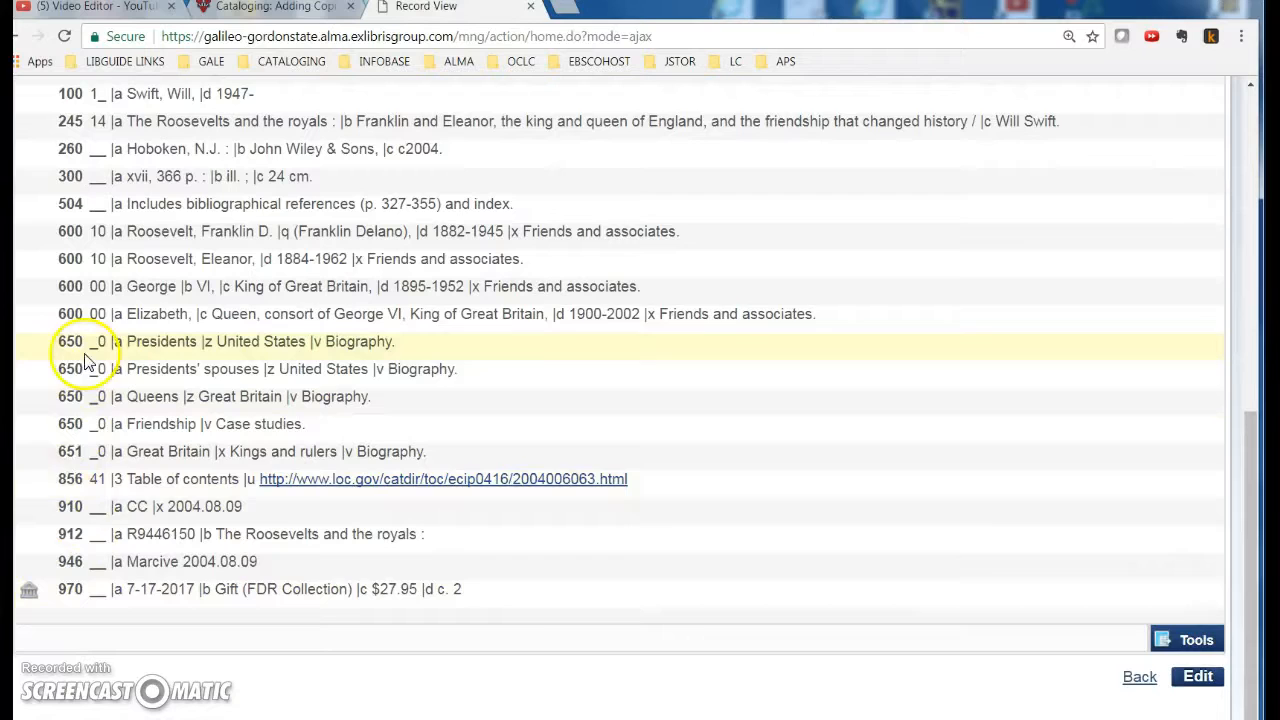
pyautogui.scroll(4, 88, 553)
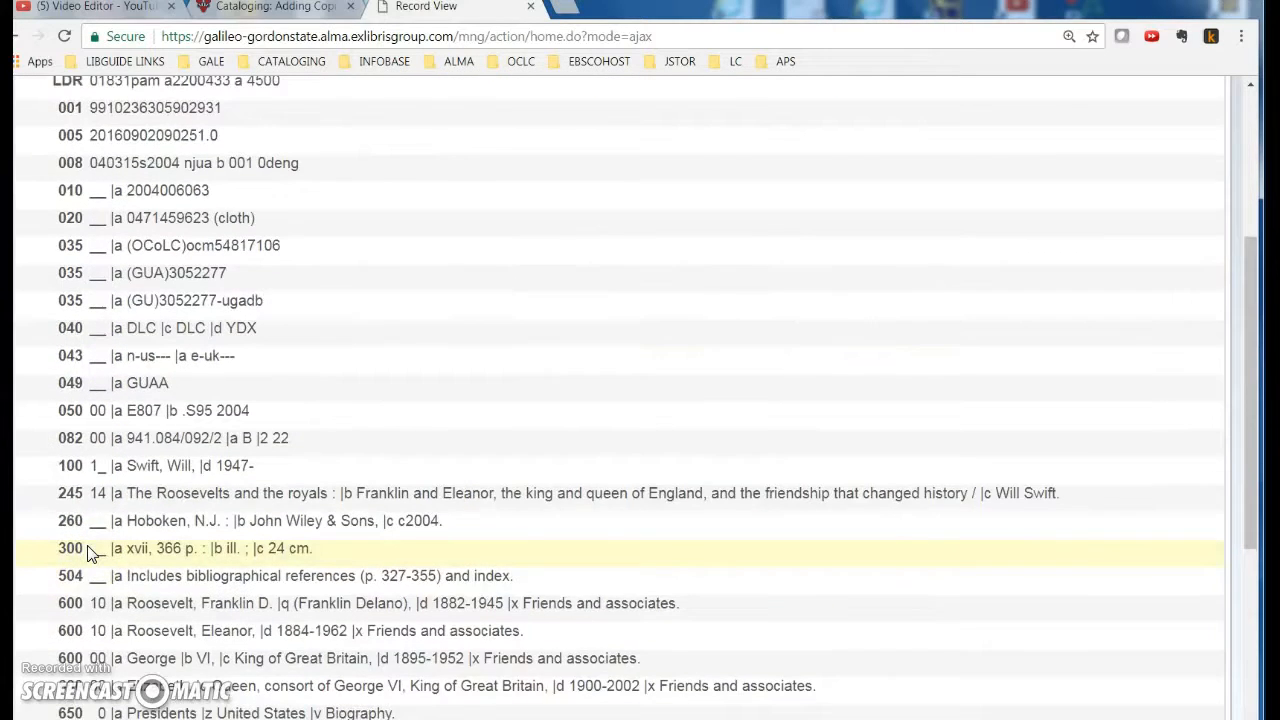
pyautogui.scroll(-4, 88, 553)
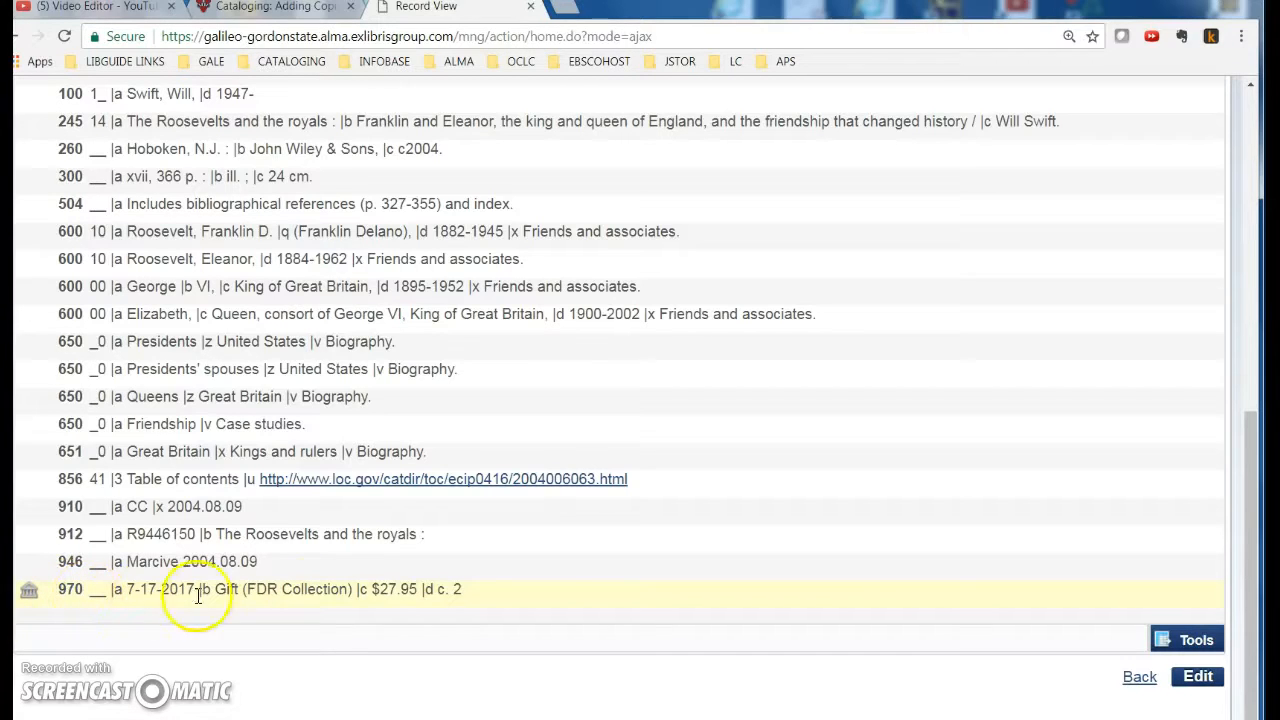
pyautogui.click(1139, 677)
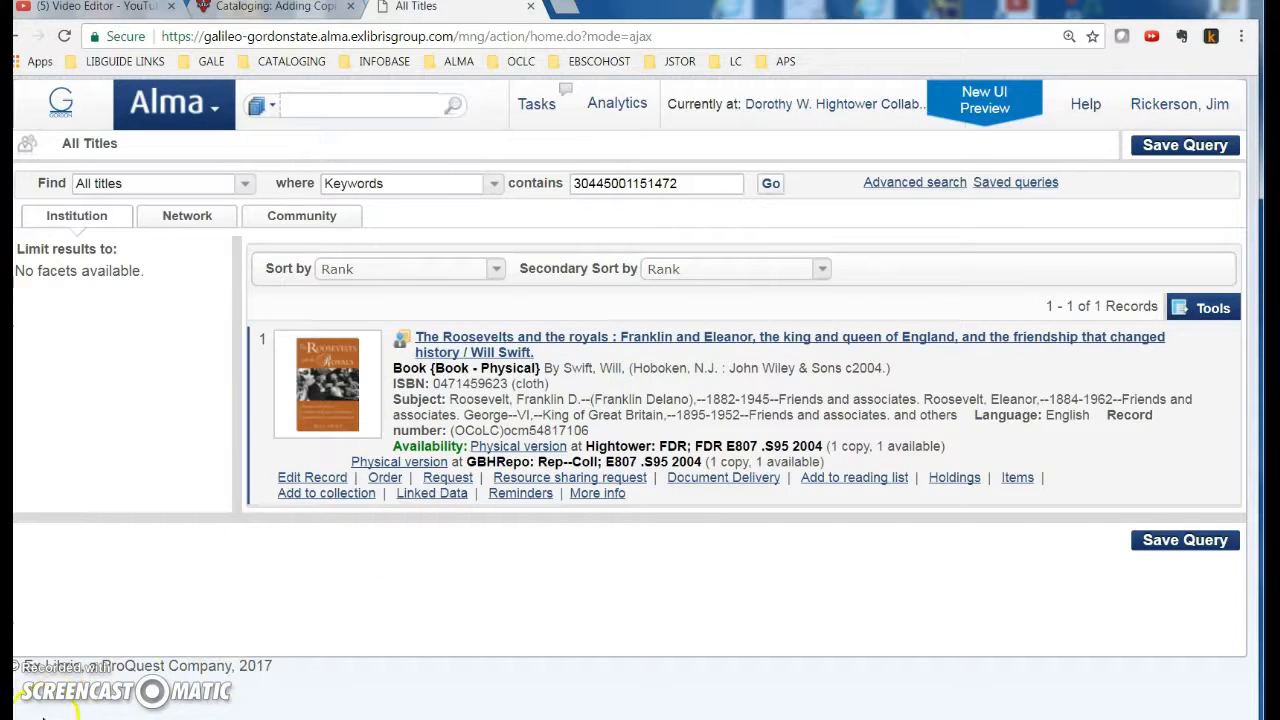
# Step: Copy OCLC number 54817106 and search for it in the Network zone
pyautogui.click(196, 220)
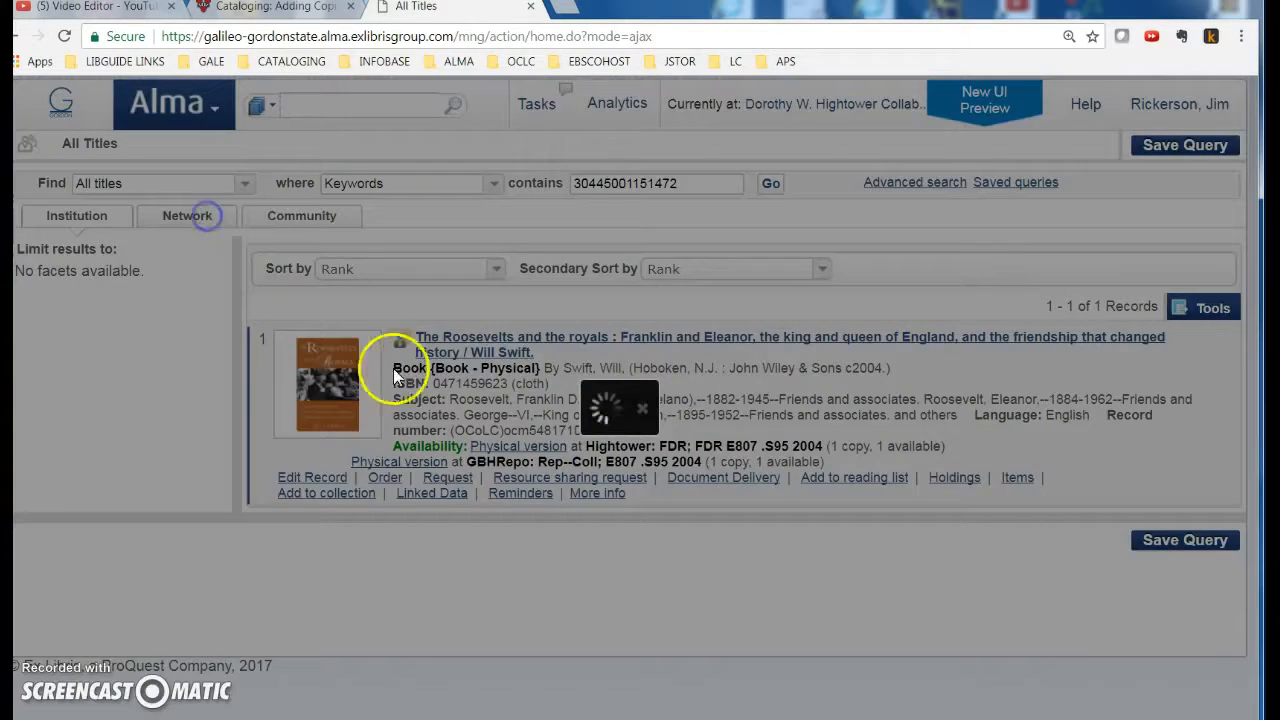
pyautogui.click(771, 183)
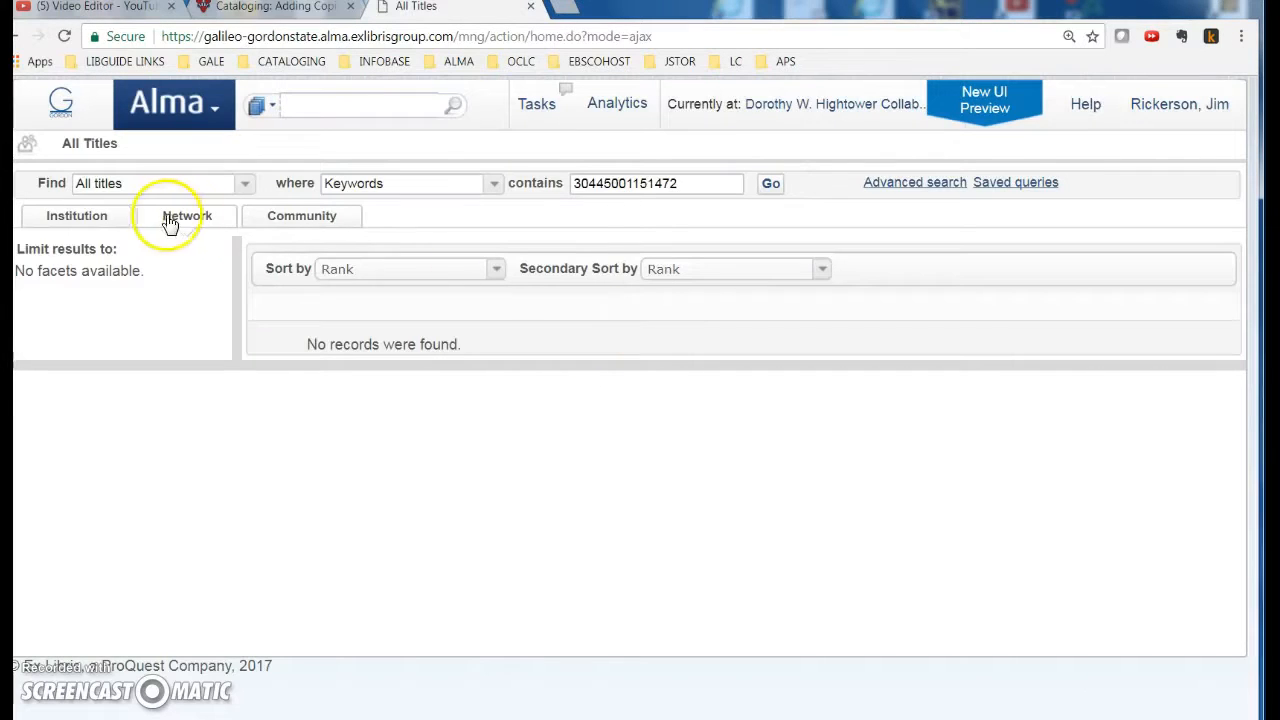
pyautogui.click(99, 215)
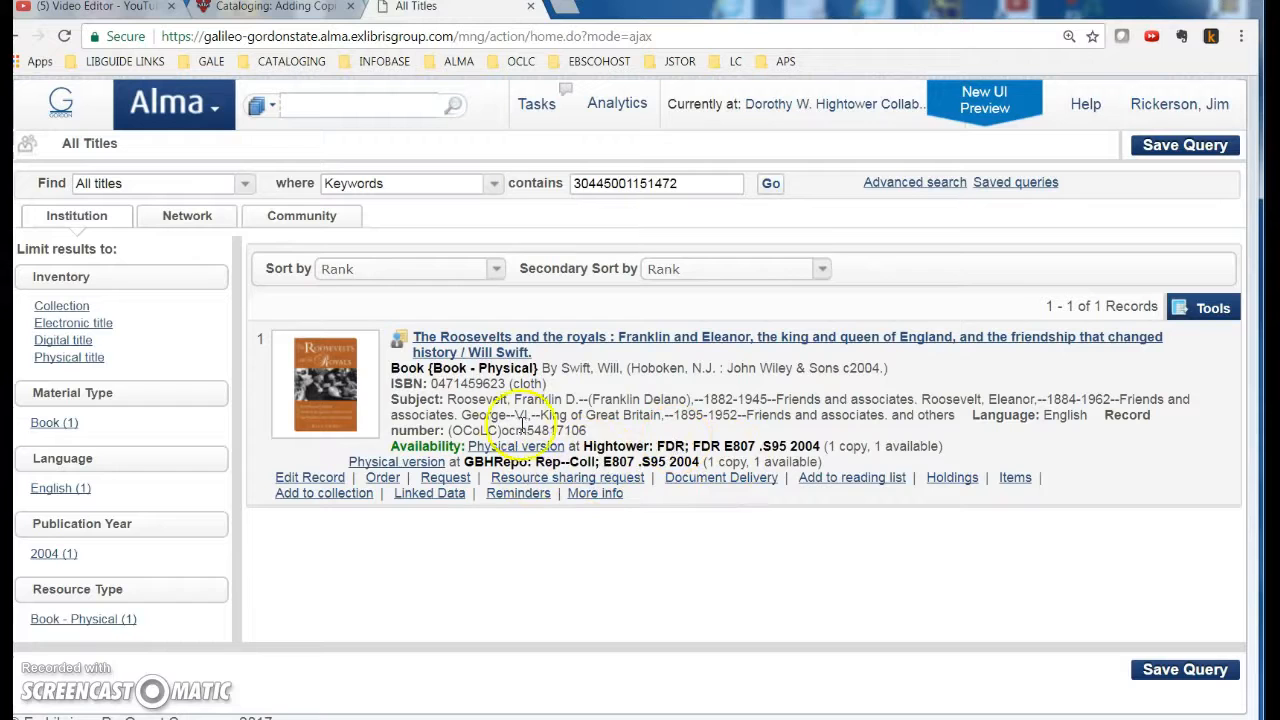
pyautogui.moveTo(527, 429); pyautogui.dragTo(600, 430)
pyautogui.hotkey('ctrl', 'c')
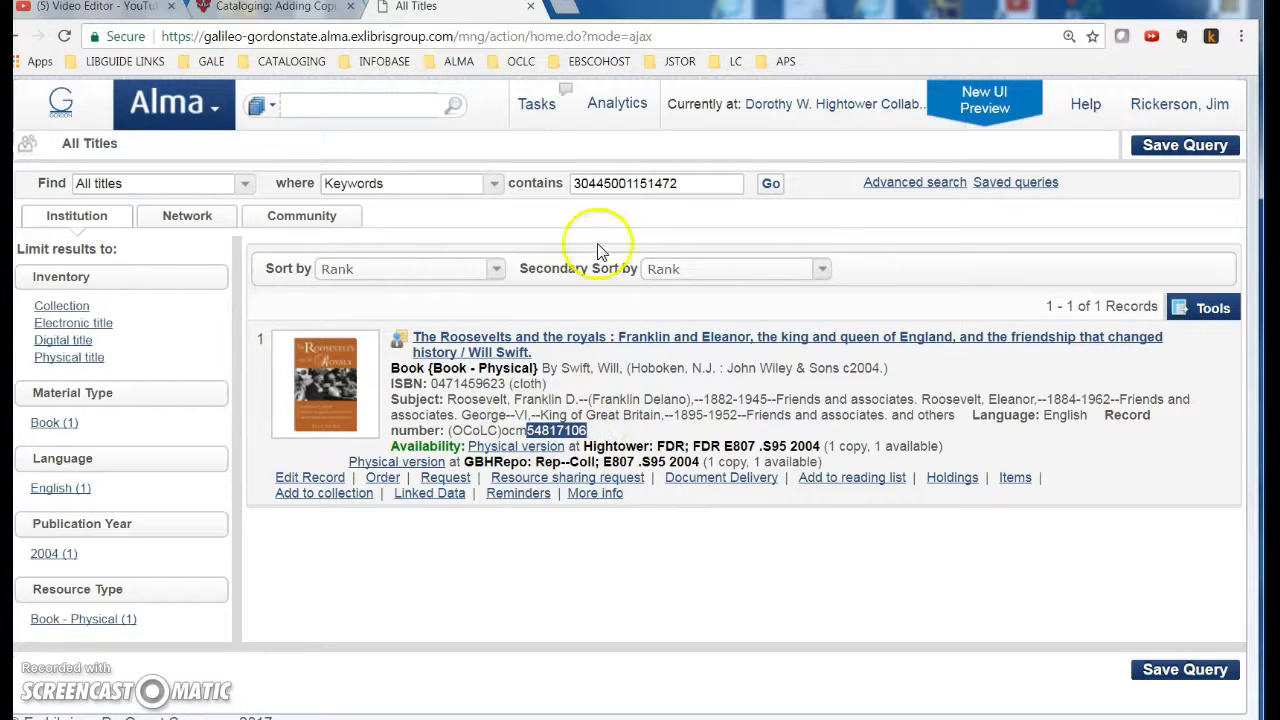
pyautogui.click(190, 217)
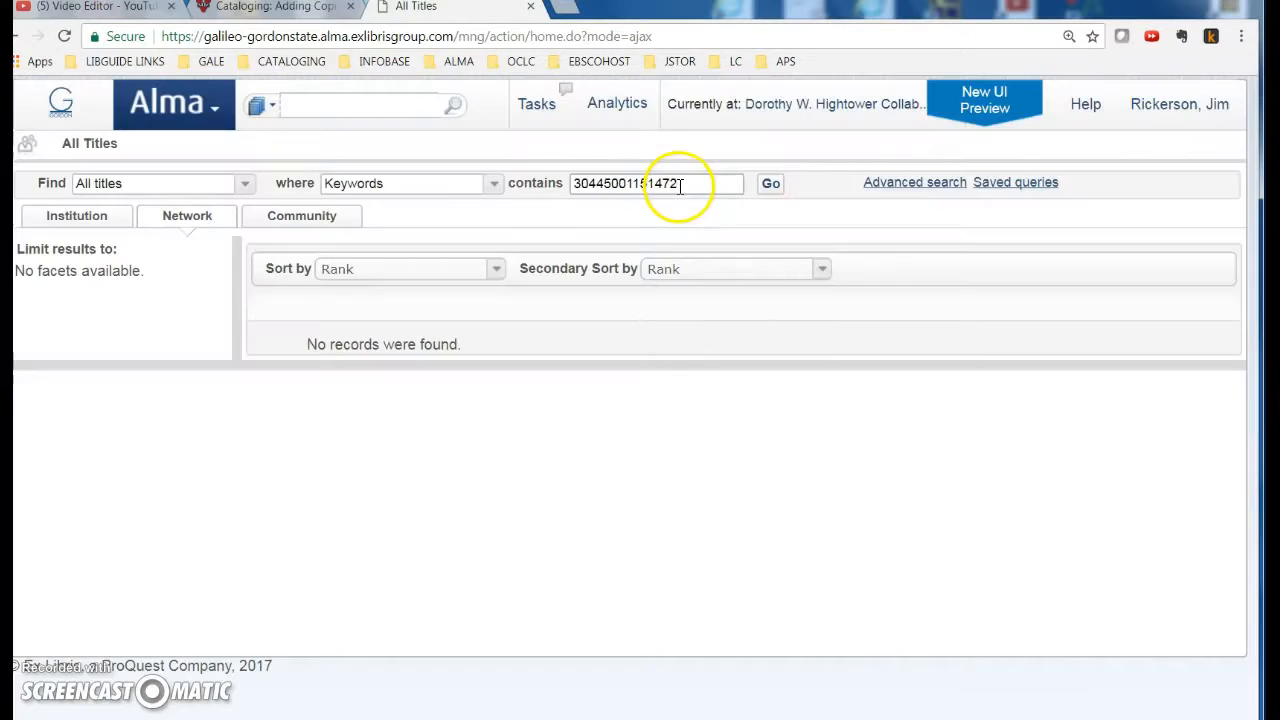
pyautogui.doubleClick(674, 183)
pyautogui.hotkey('ctrl', 'v')
pyautogui.click(769, 183)
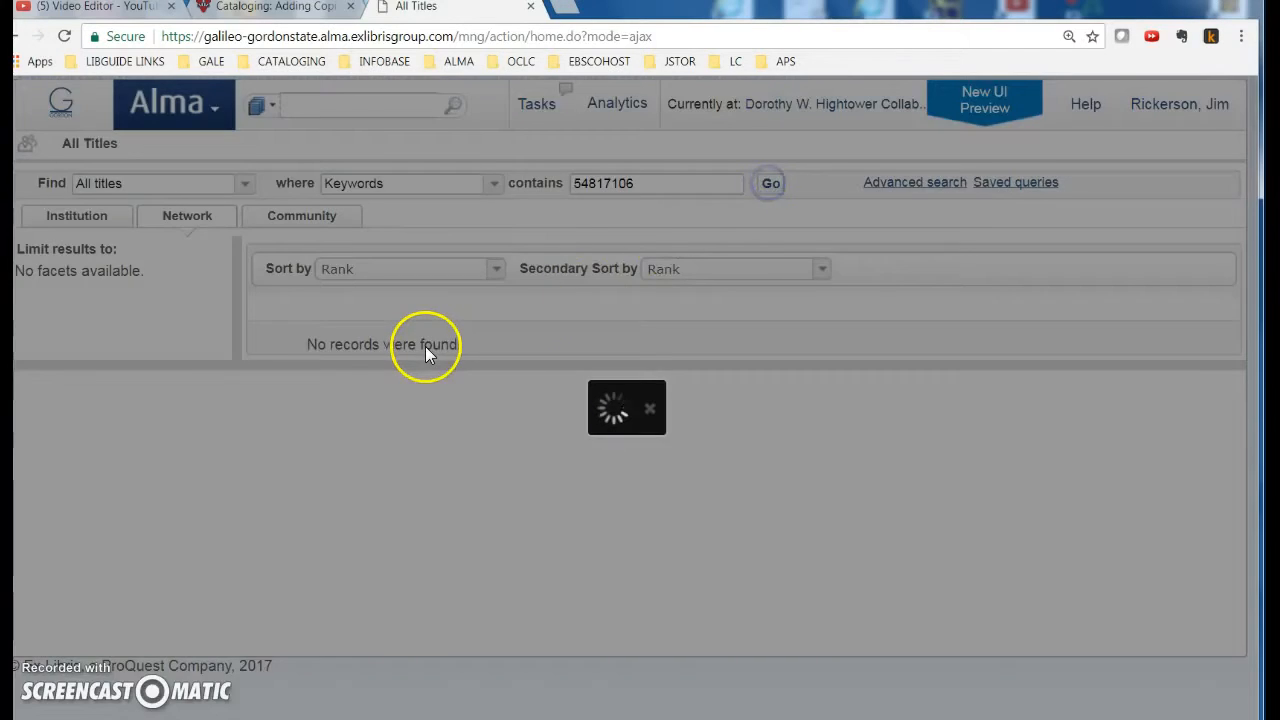
# Step: View the network version of the Roosevelts record and the libraries holding it
pyautogui.click(425, 350)
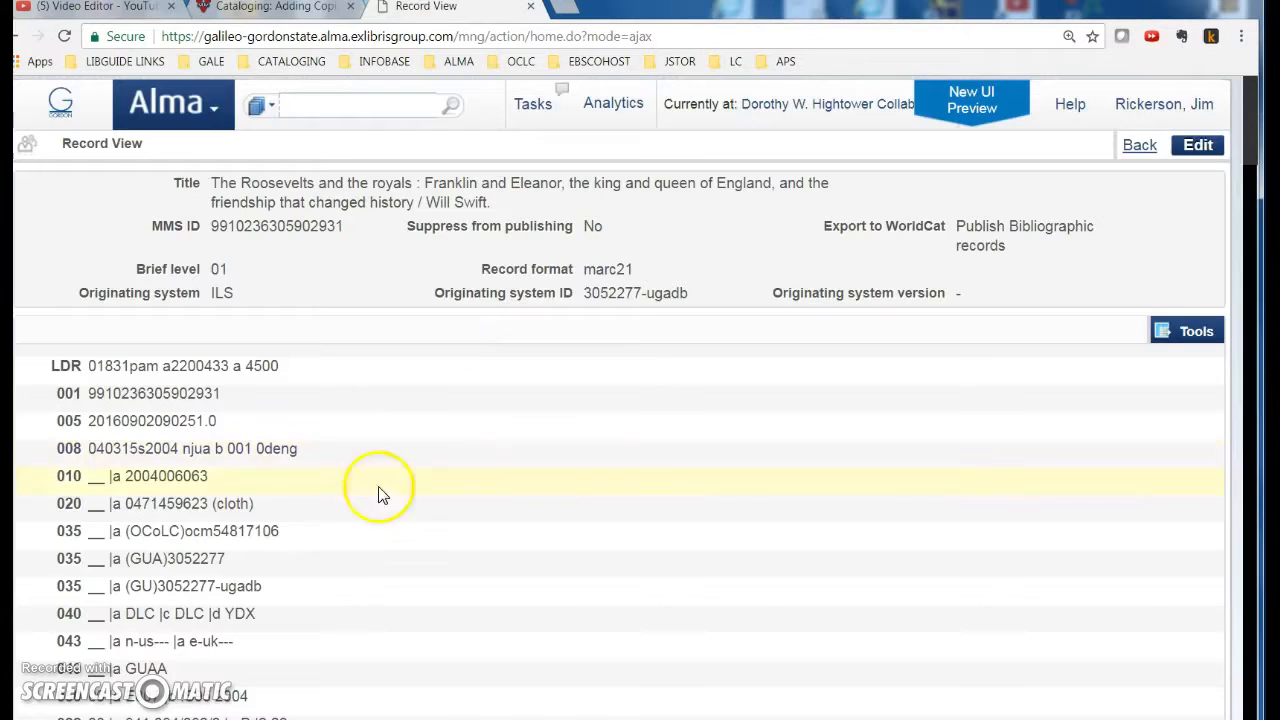
pyautogui.scroll(-7, 217, 592)
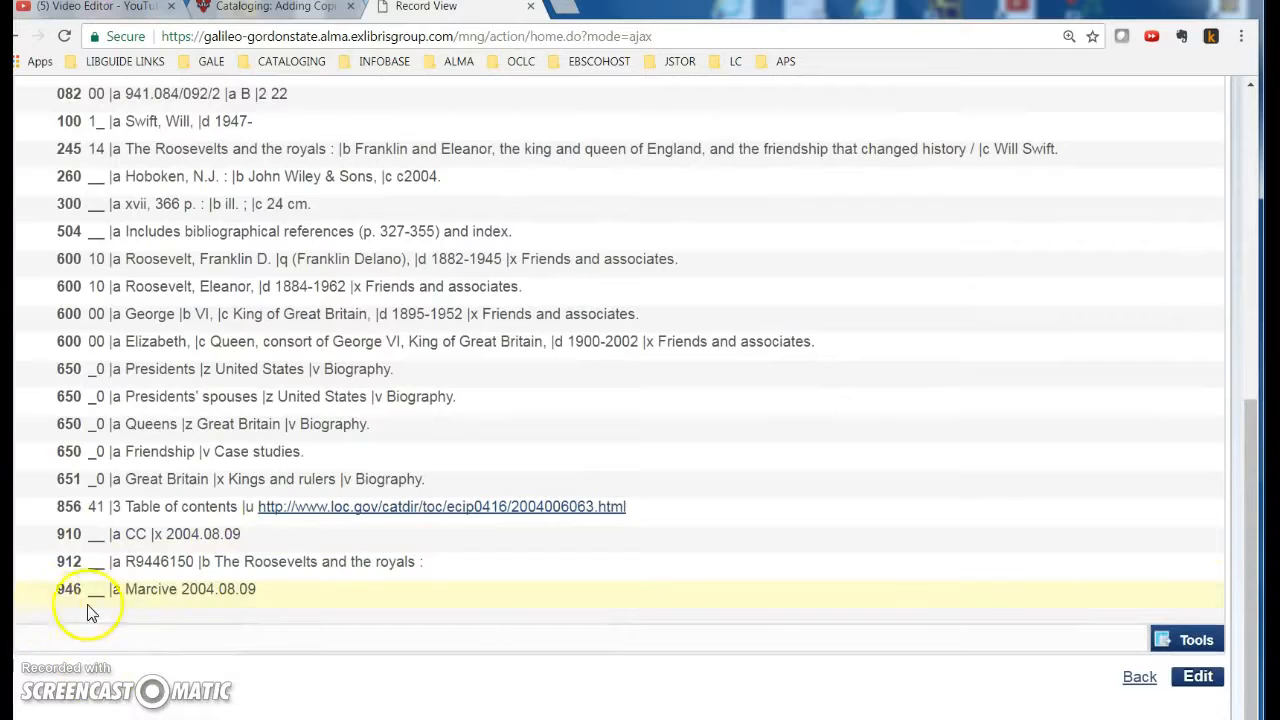
pyautogui.scroll(7, 311, 578)
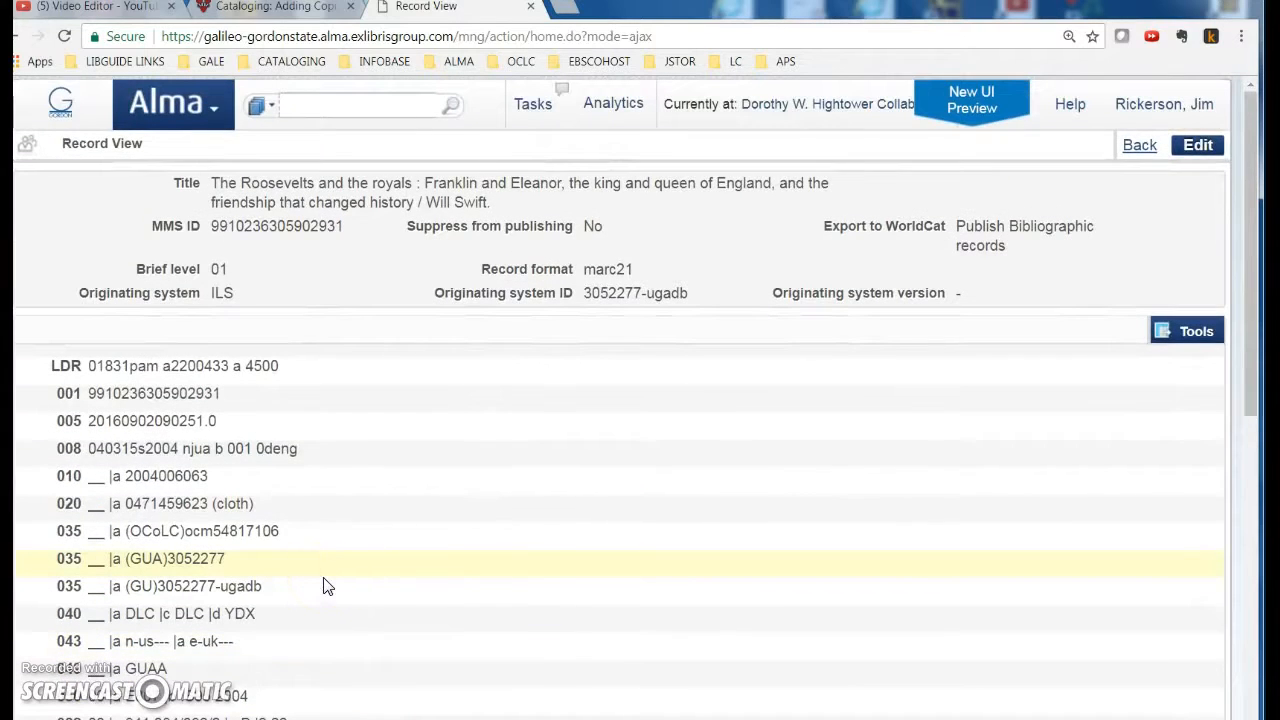
pyautogui.click(1139, 147)
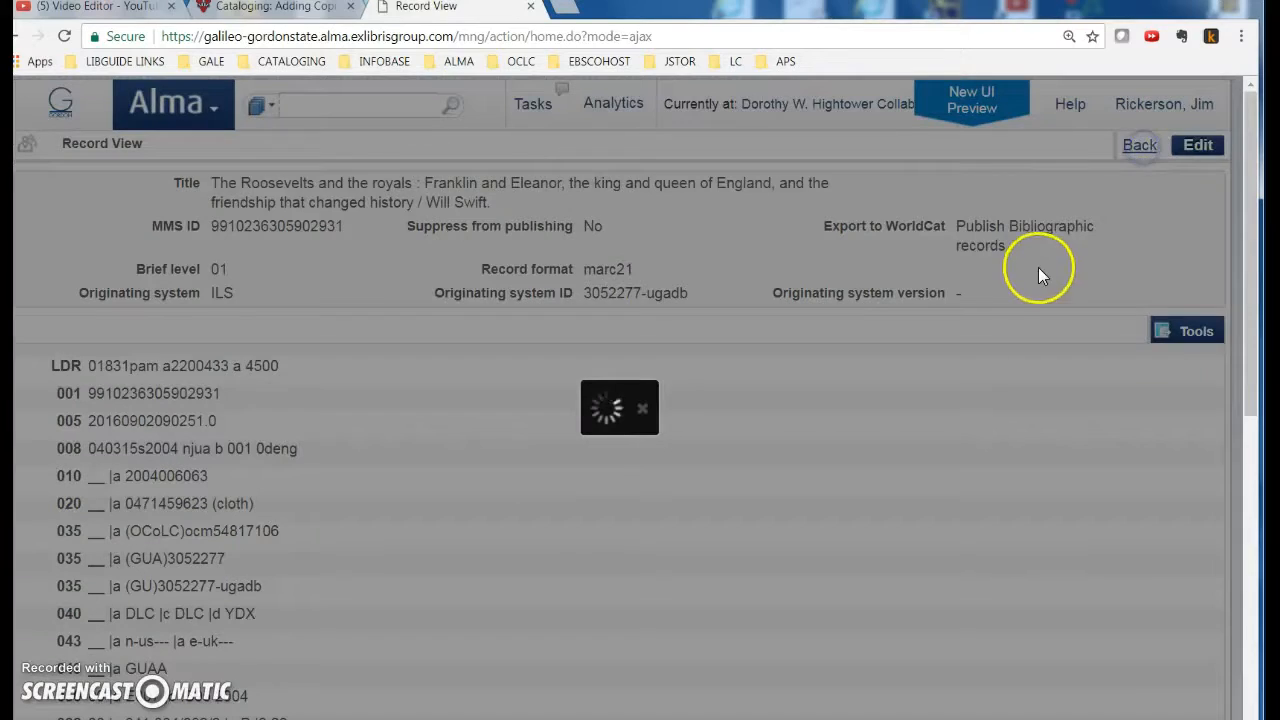
pyautogui.click(468, 350)
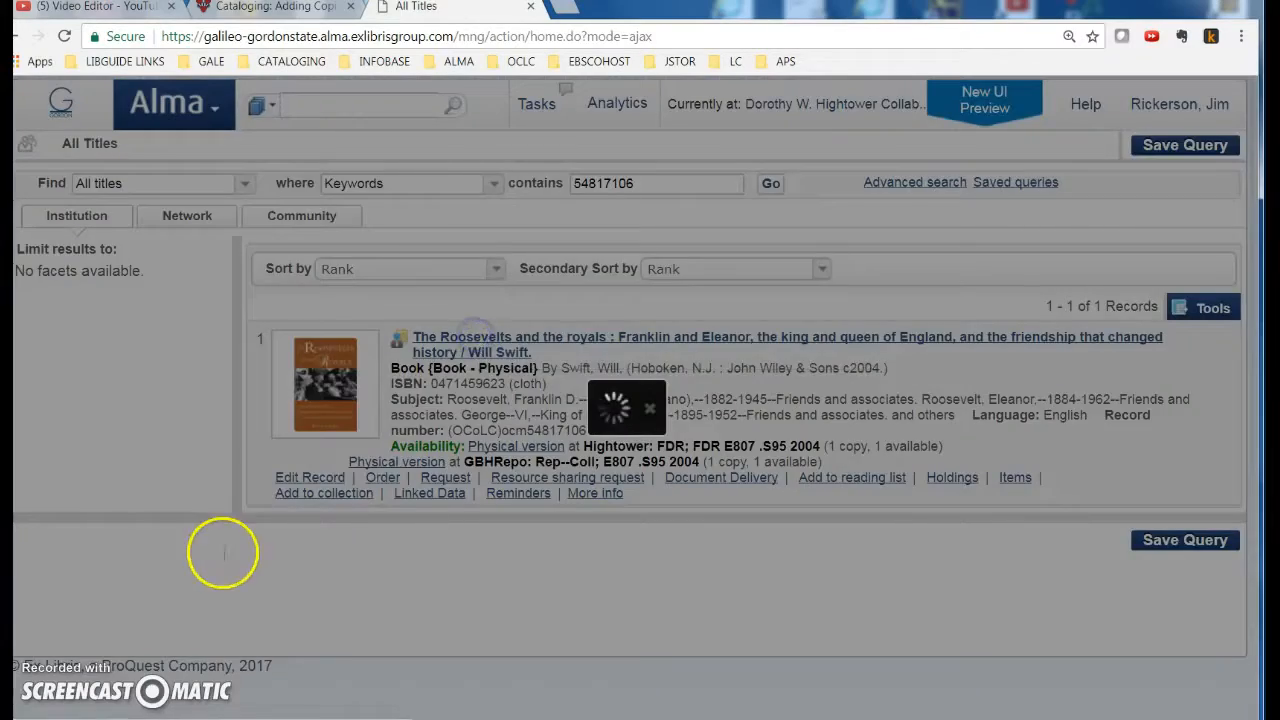
pyautogui.scroll(-7, 213, 570)
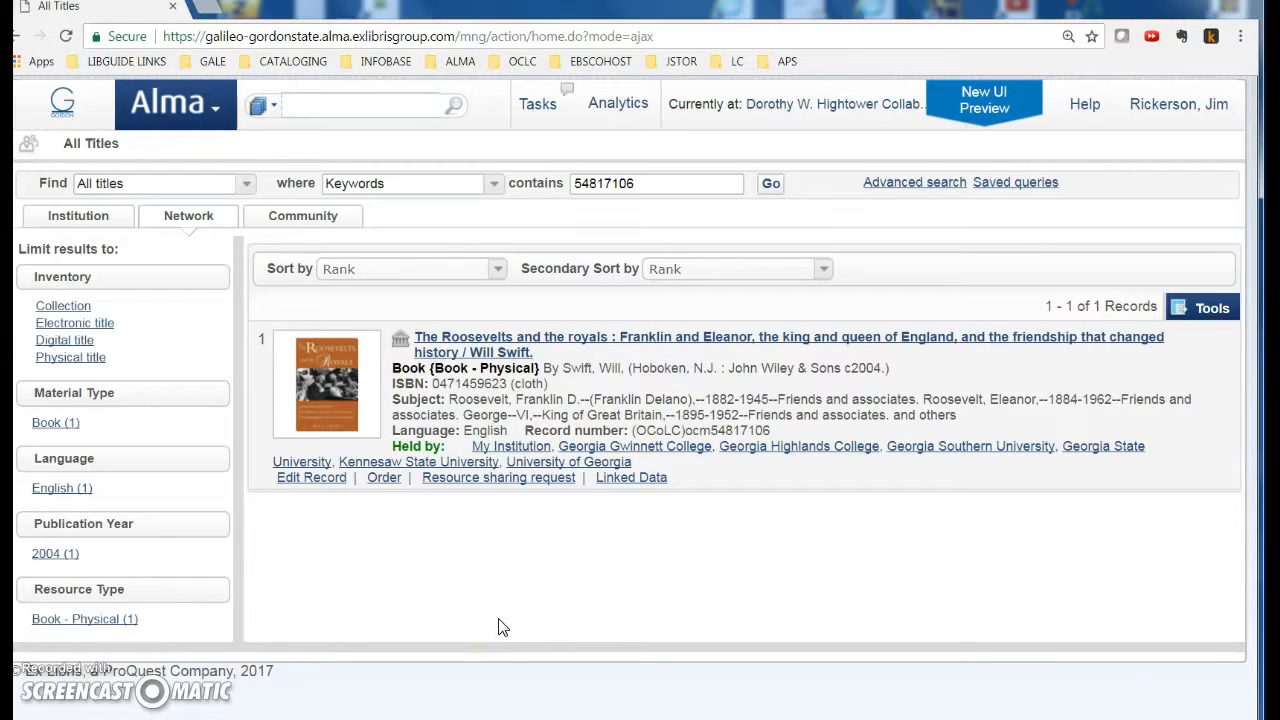
pyautogui.click(400, 340)
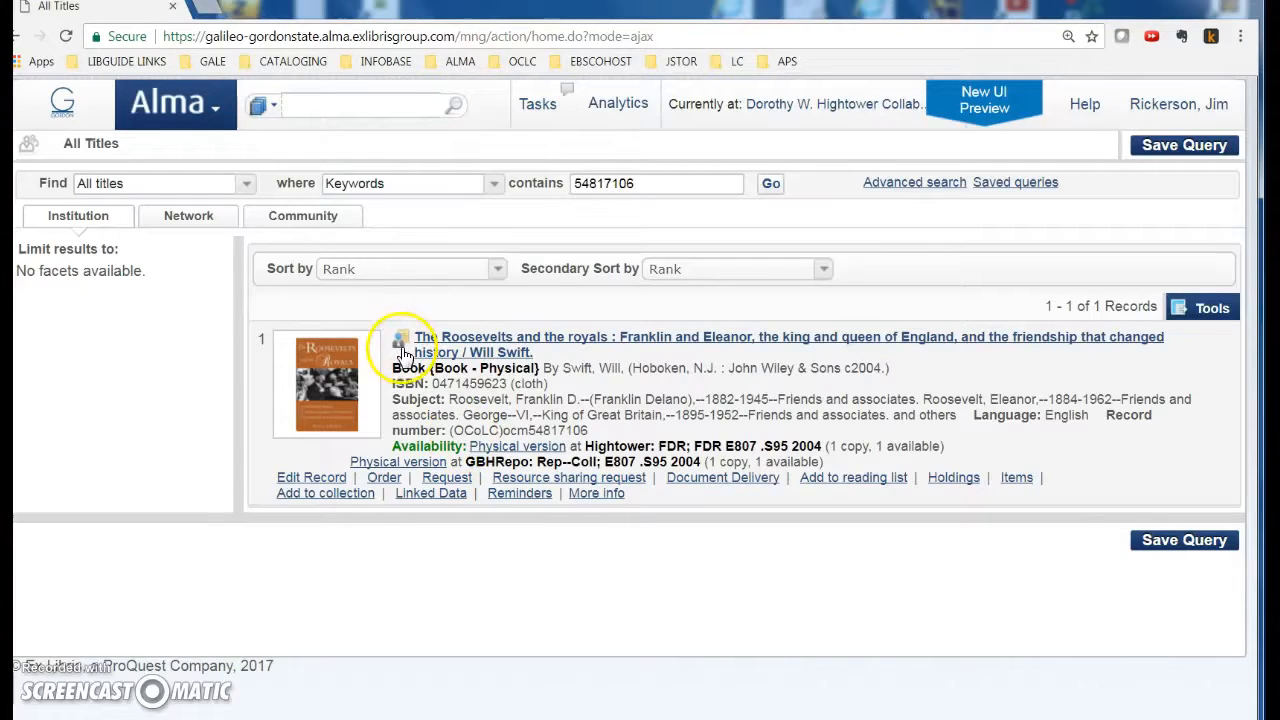
pyautogui.click(401, 344)
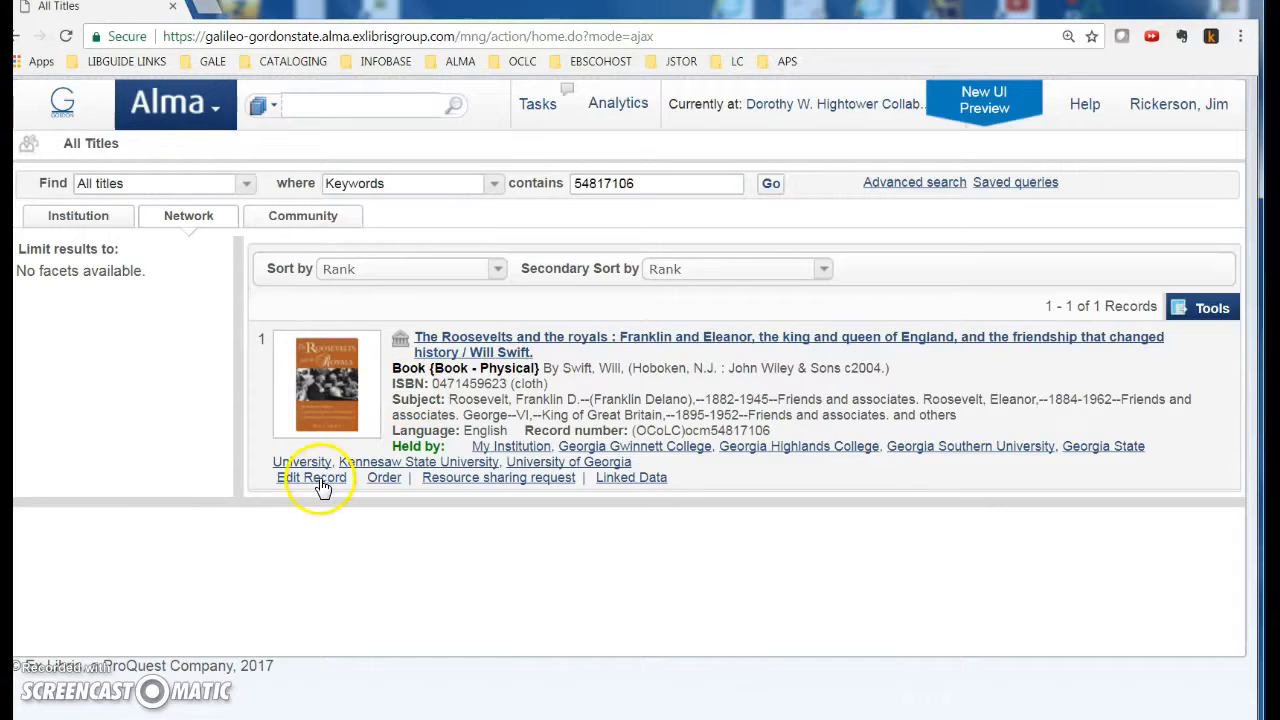
# Step: Open the shared record in the editor, release its working copy, and go back
pyautogui.click(318, 479)
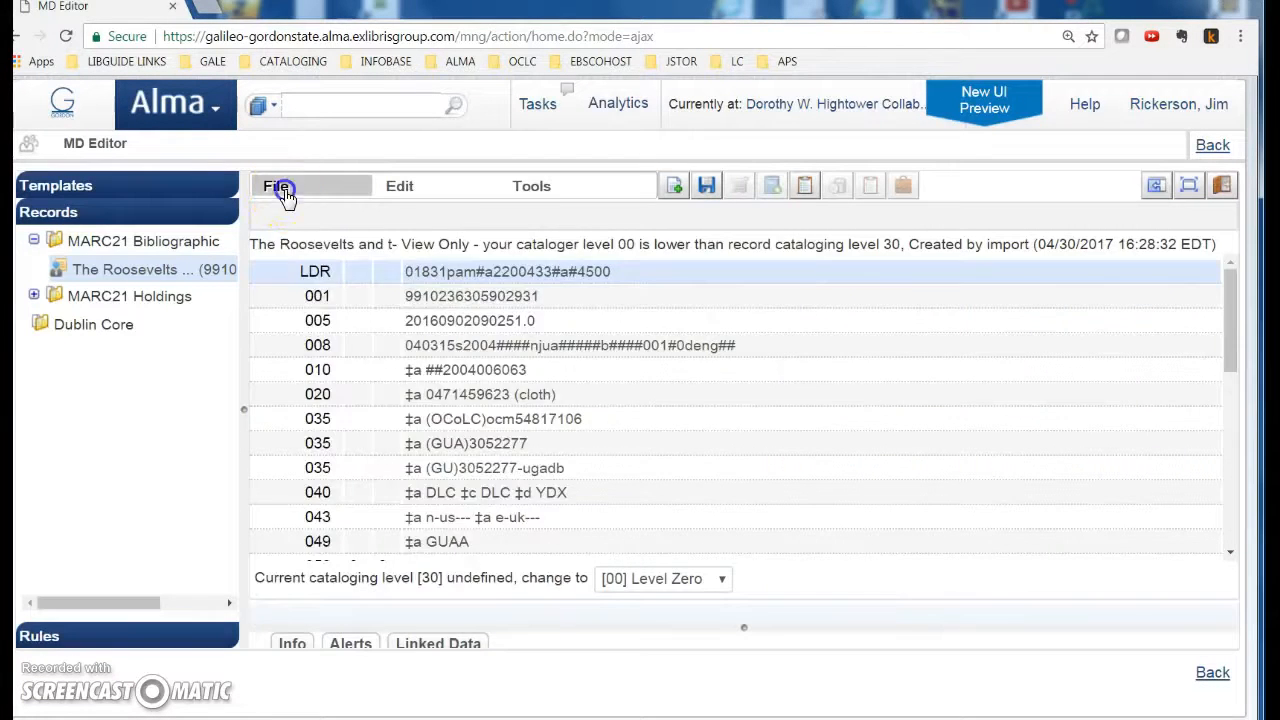
pyautogui.click(282, 188)
pyautogui.click(316, 526)
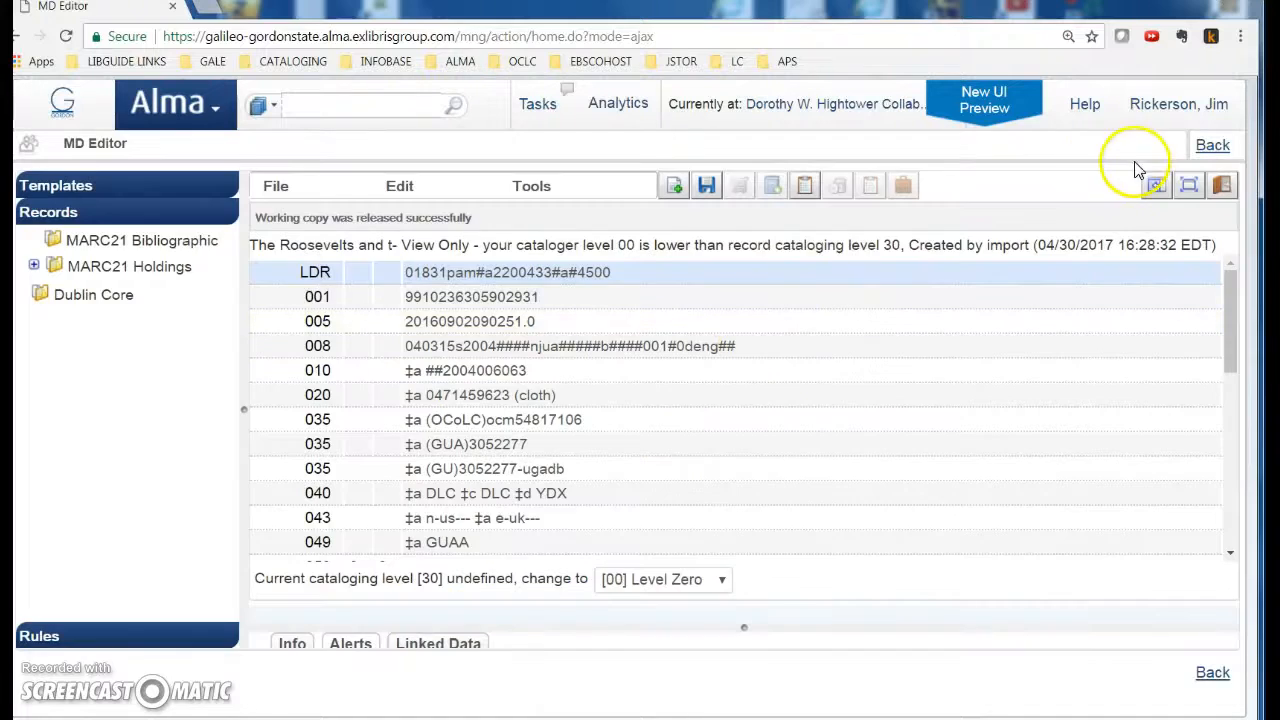
pyautogui.click(1213, 145)
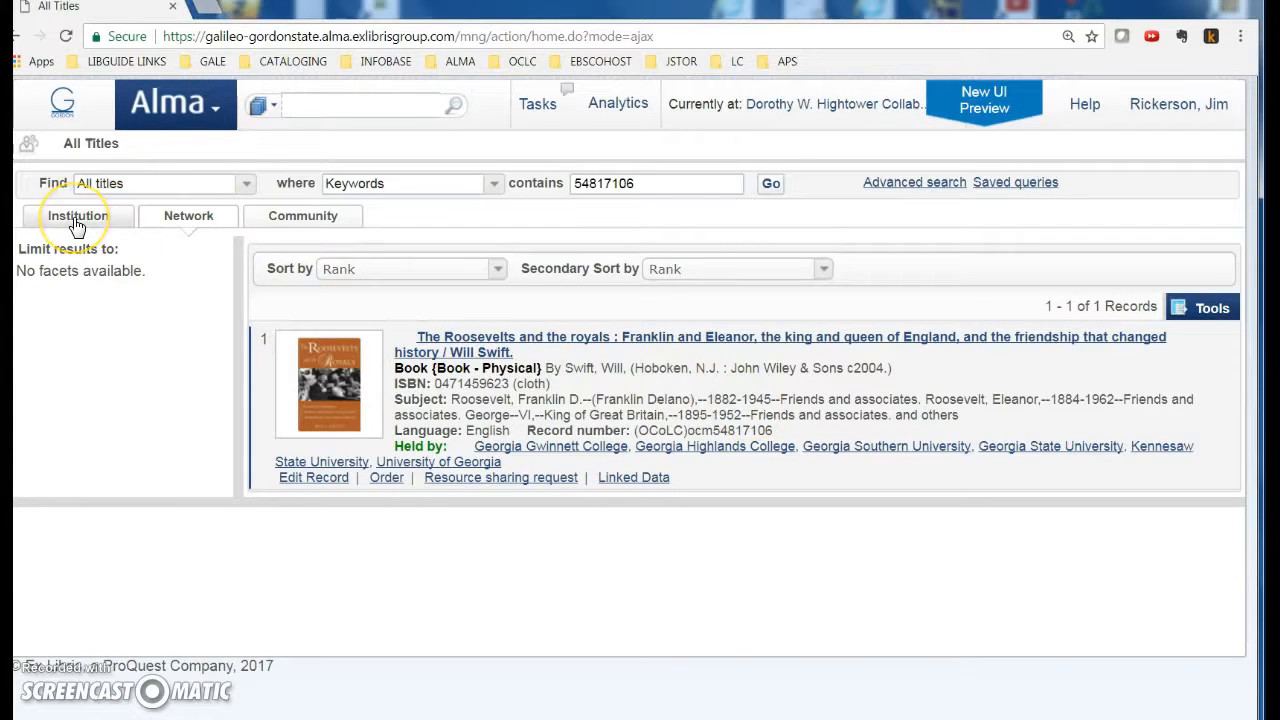
# Step: Rerun the 54817106 search in the Institution zone and show the book's holdings list
pyautogui.click(80, 224)
pyautogui.click(586, 218)
pyautogui.click(769, 185)
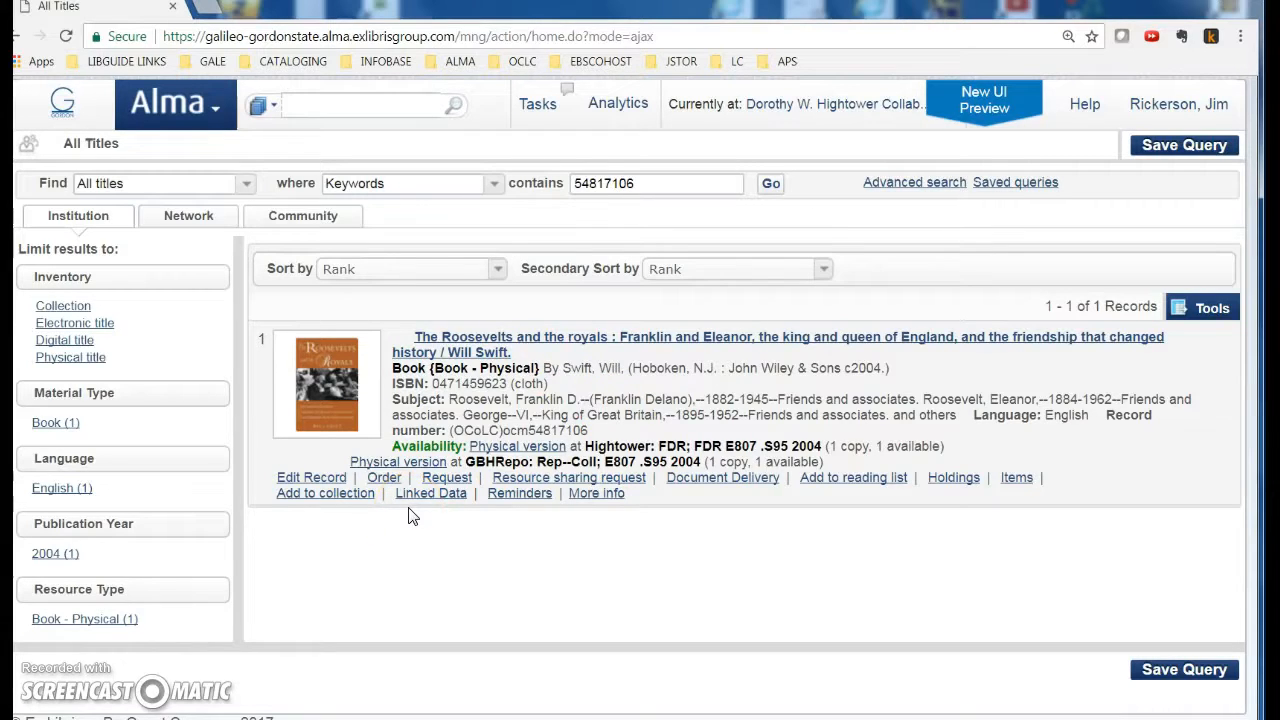
pyautogui.click(88, 232)
pyautogui.click(951, 479)
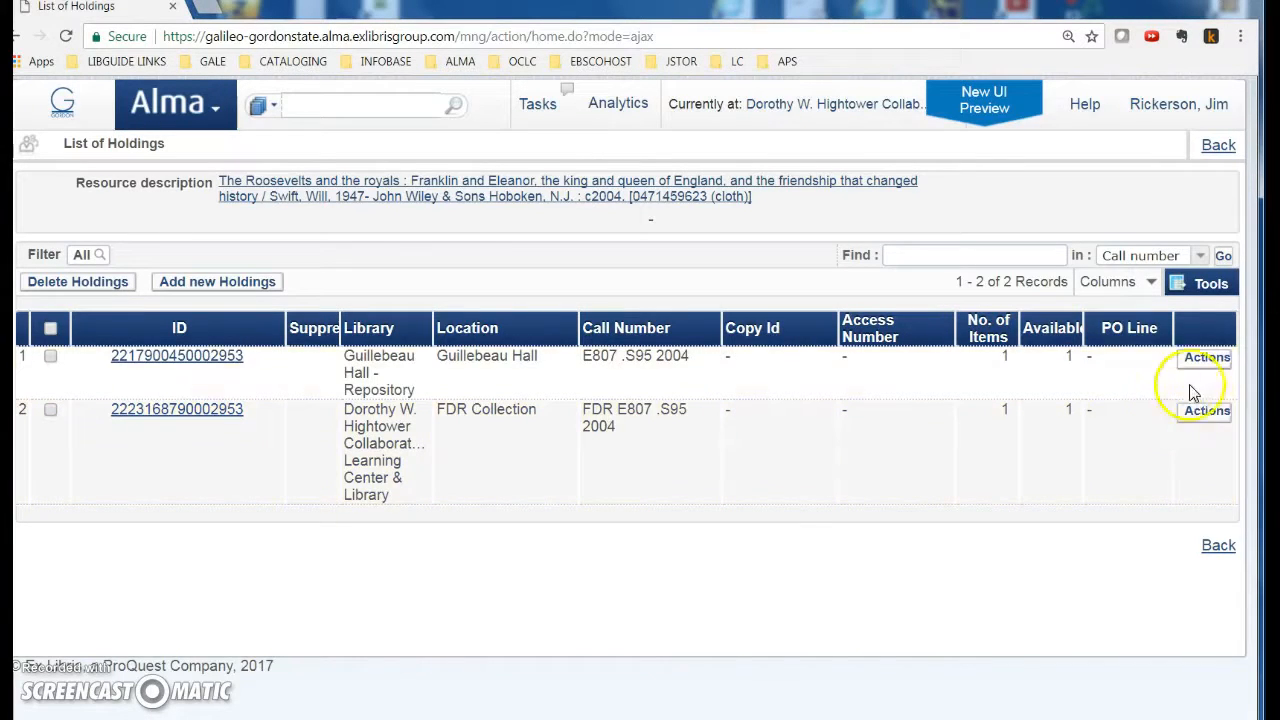
# Step: Open the Guillebeau Hall holding for relinking and search the Network by title and creator
pyautogui.click(1207, 359)
pyautogui.click(1110, 380)
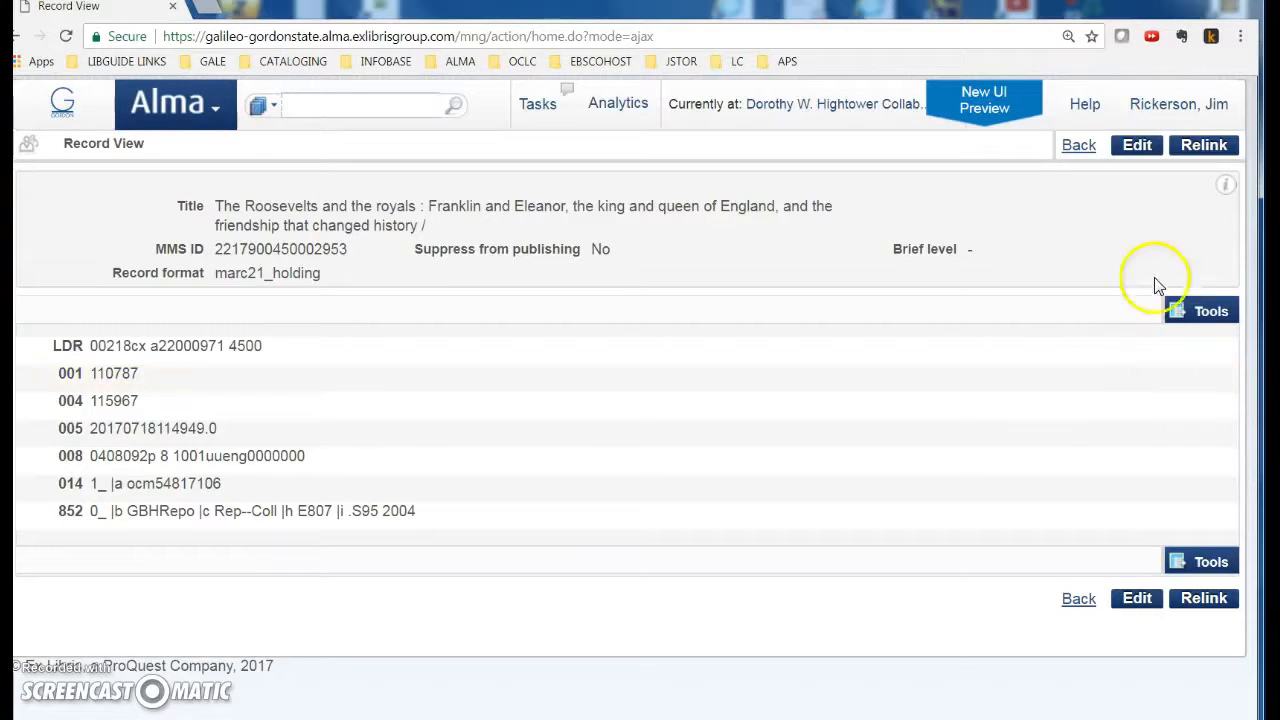
pyautogui.click(1204, 147)
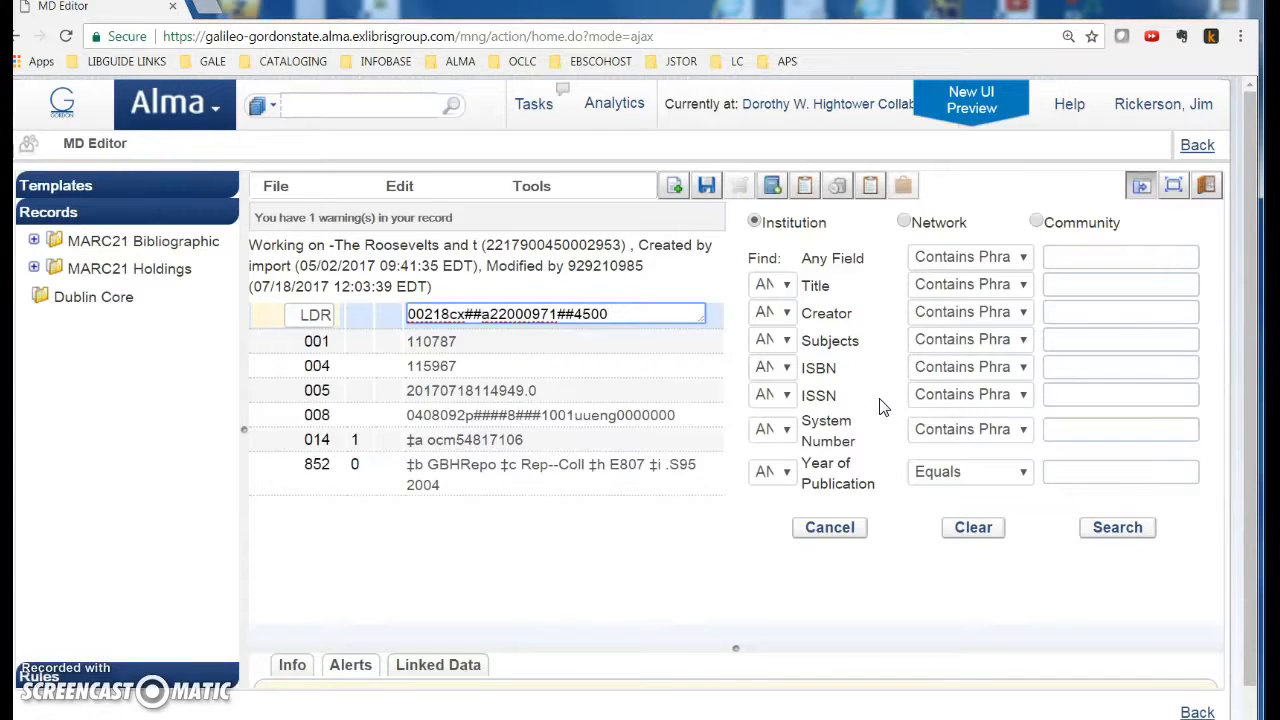
pyautogui.click(904, 221)
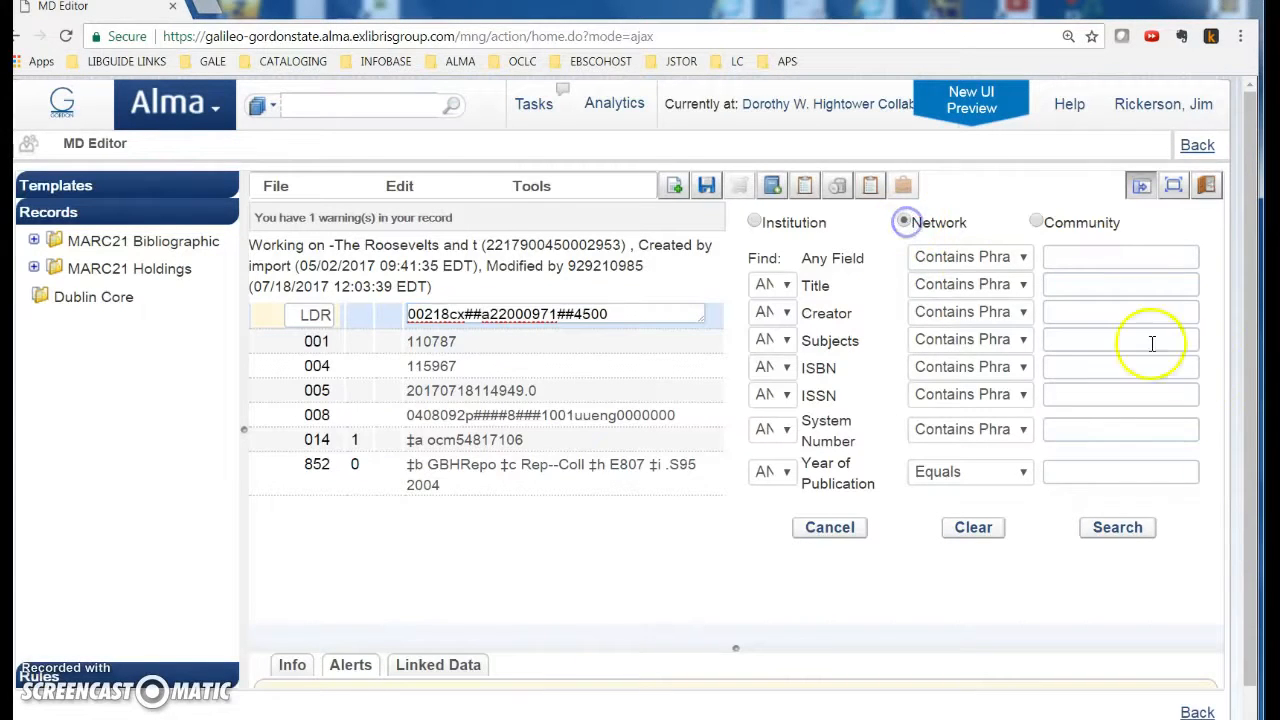
pyautogui.click(1073, 284)
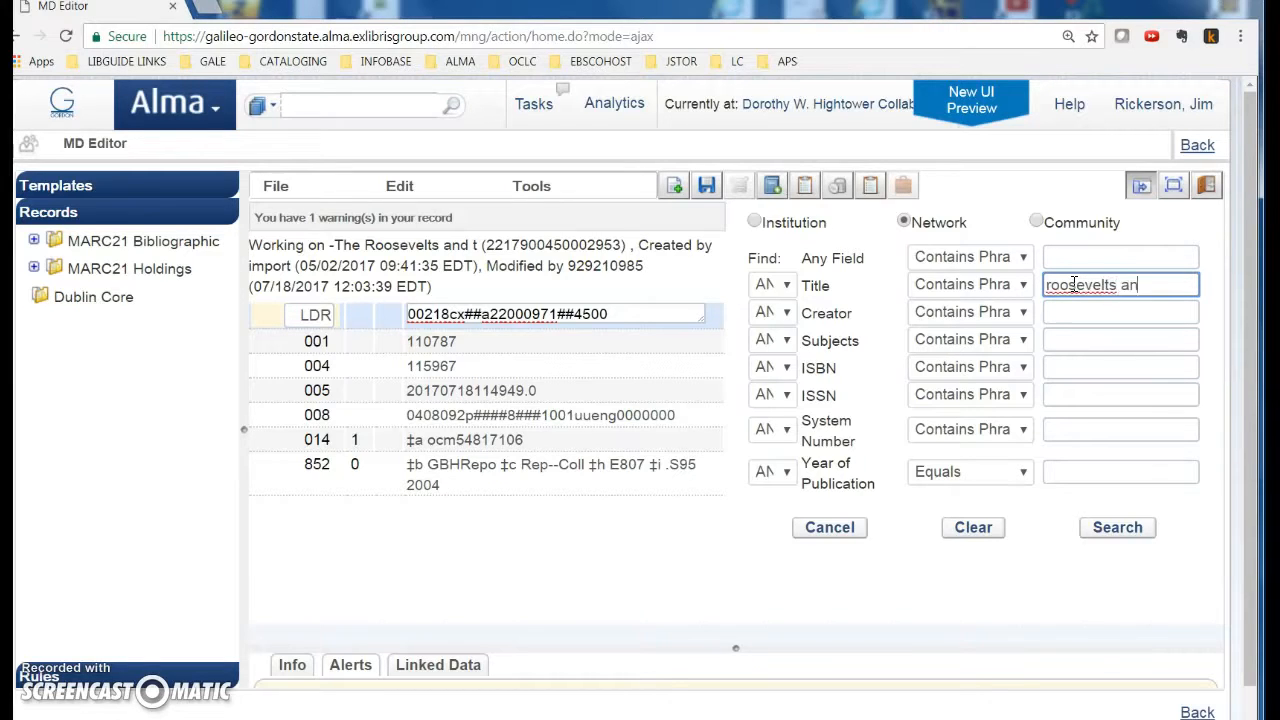
pyautogui.write('yals')
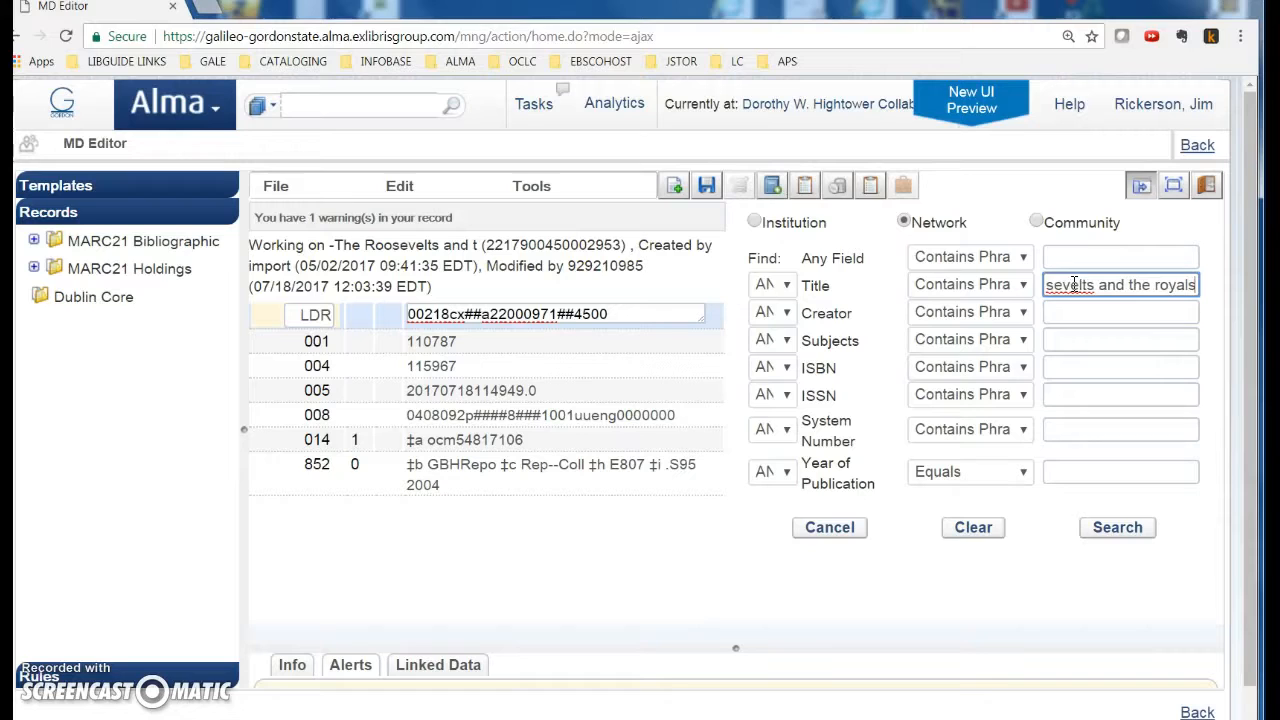
pyautogui.click(1082, 312)
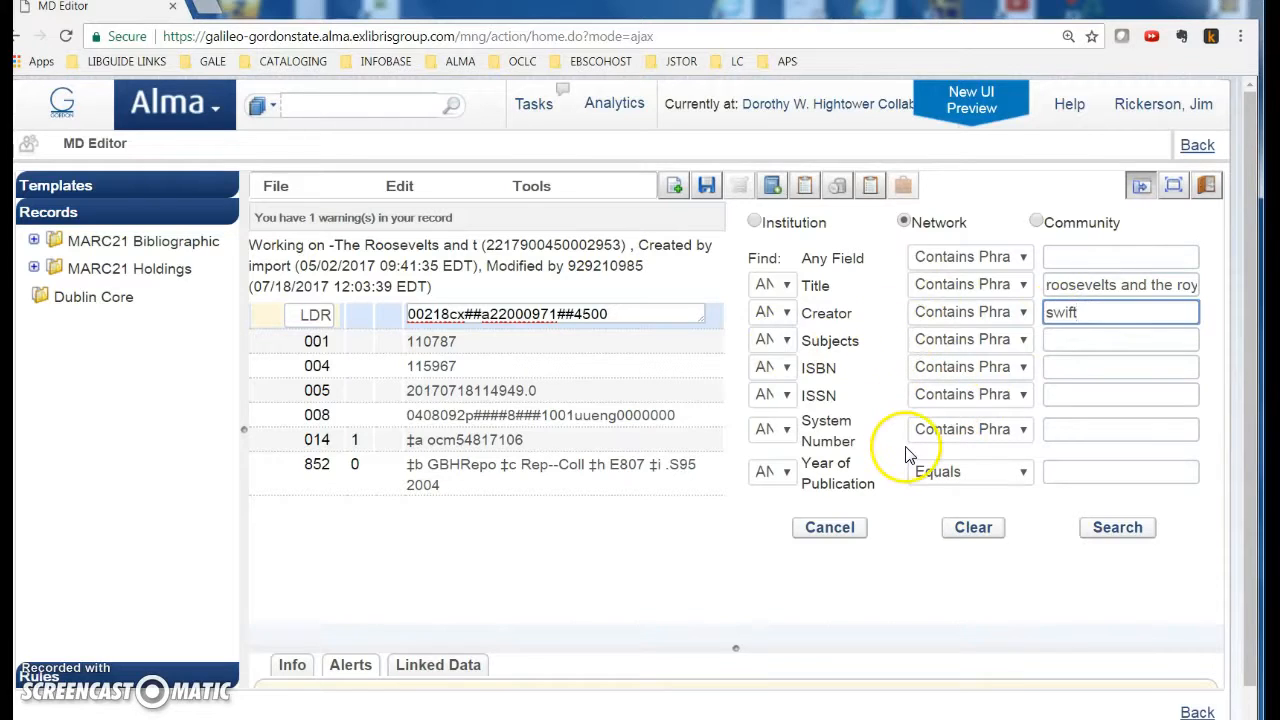
pyautogui.click(1130, 527)
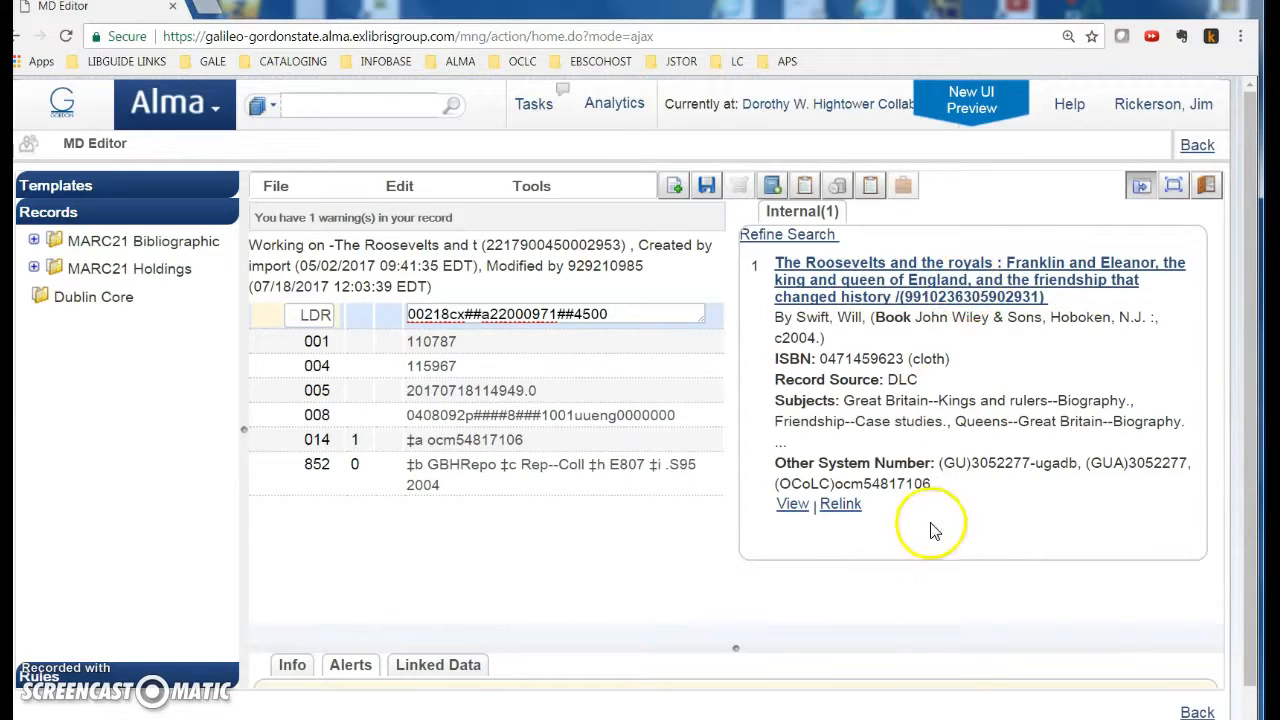
# Step: Relink the Guillebeau Hall holding to the record with OCLC number 54817106
pyautogui.click(862, 485)
pyautogui.moveTo(862, 485); pyautogui.dragTo(930, 485)
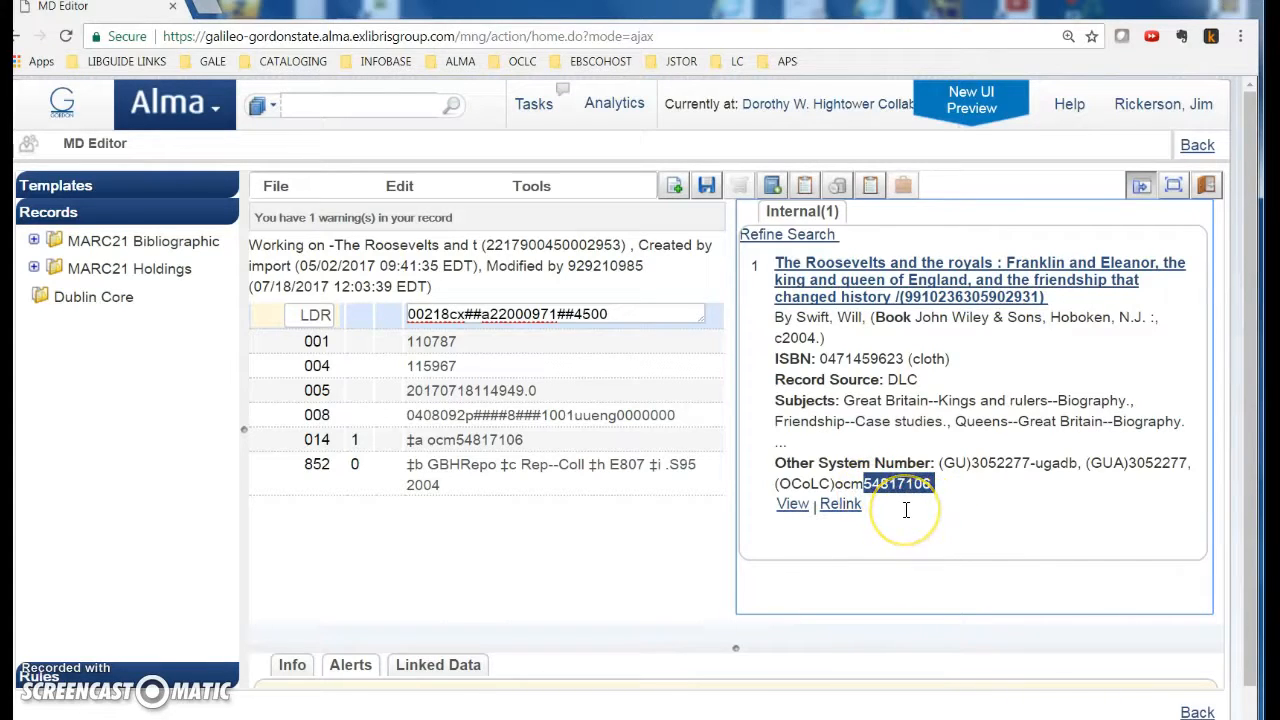
pyautogui.click(840, 508)
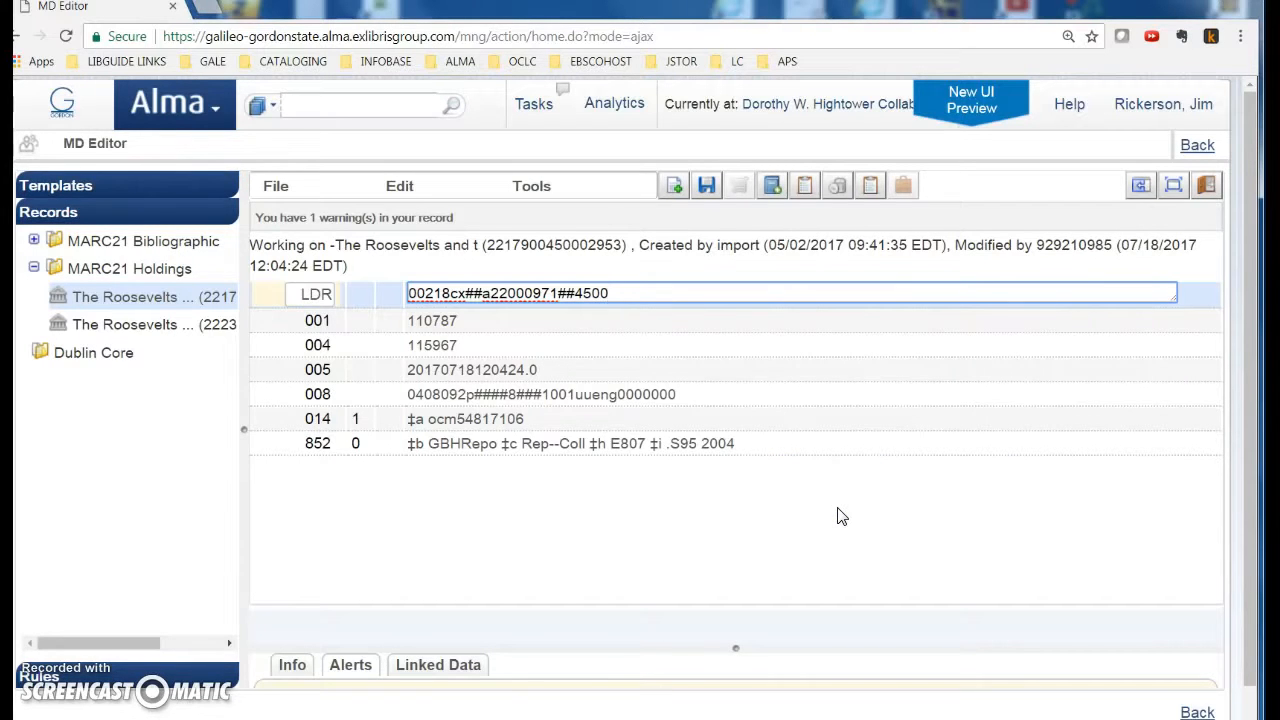
pyautogui.click(1197, 145)
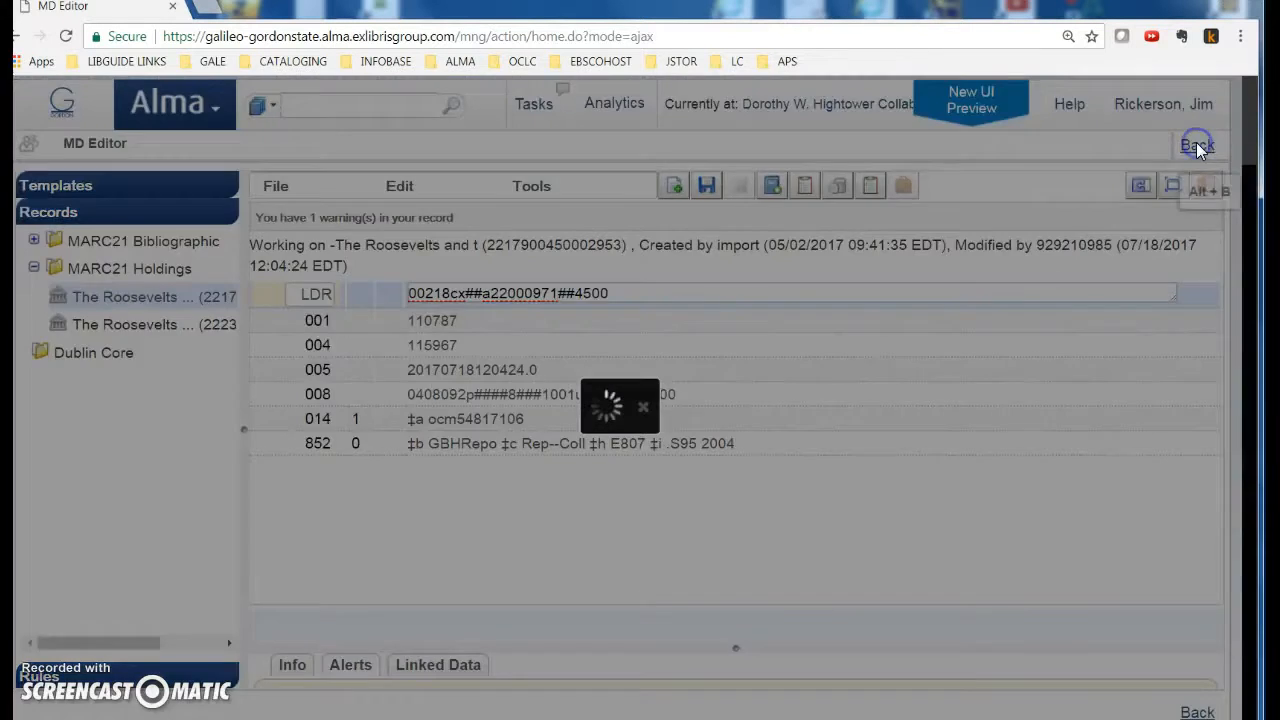
# Step: Return to All Titles, copy OCLC number 54817106, and show record 1's holdings
pyautogui.click(1077, 145)
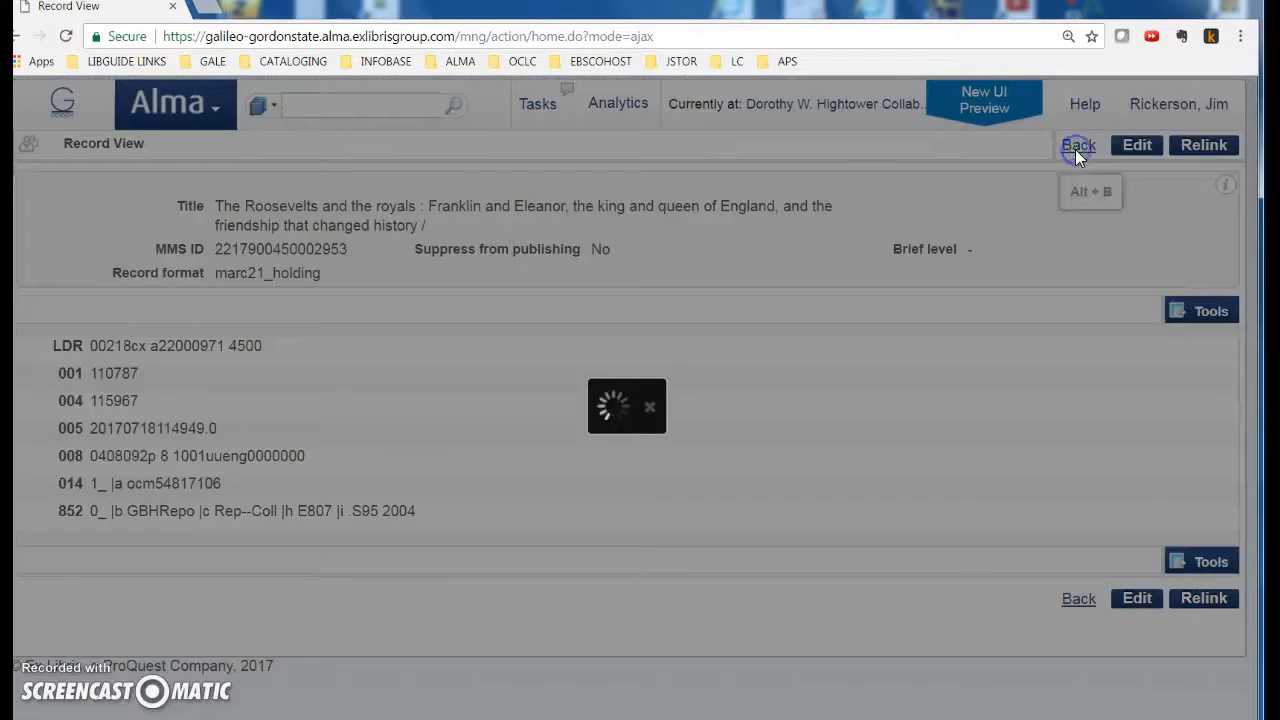
pyautogui.click(1217, 145)
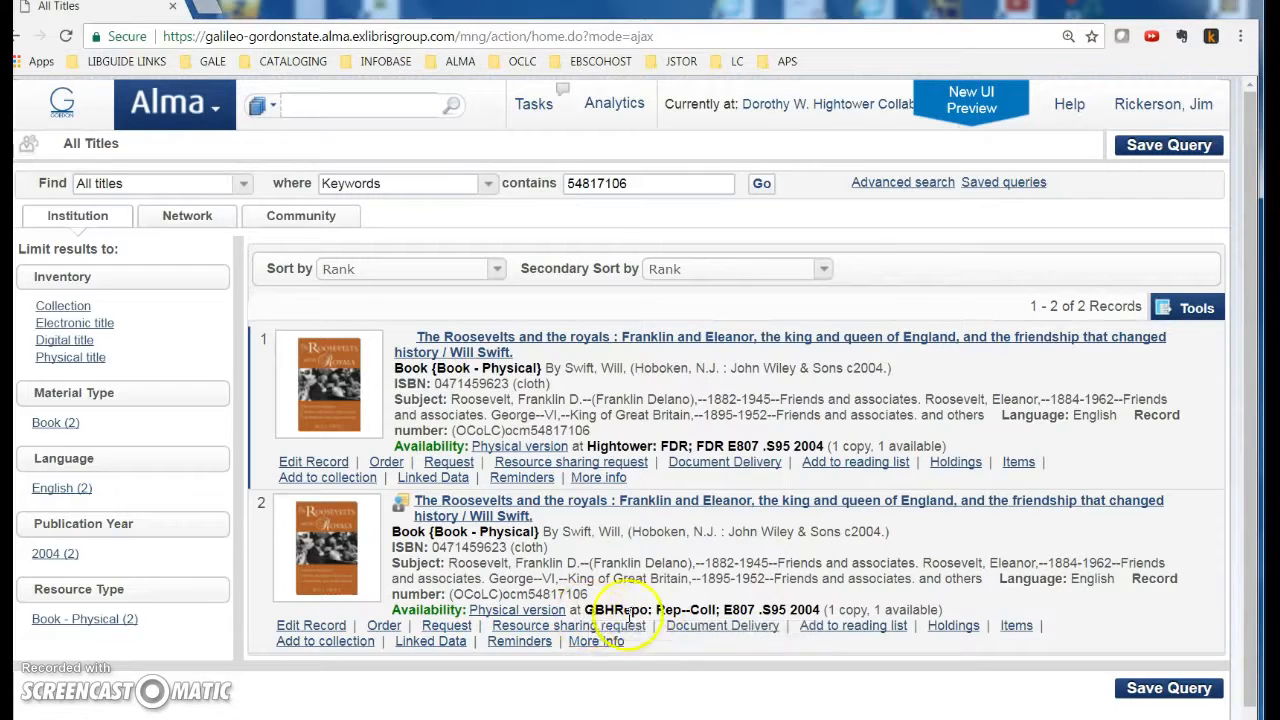
pyautogui.moveTo(630, 614)
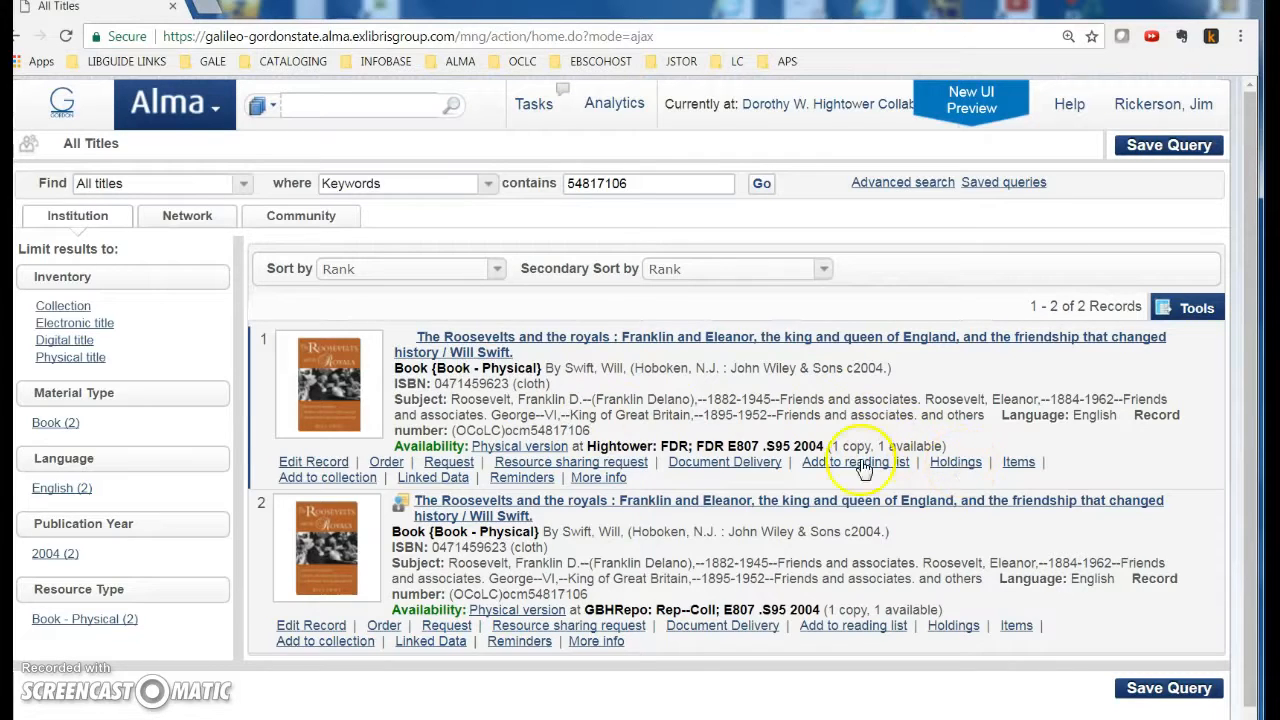
pyautogui.moveTo(527, 594); pyautogui.dragTo(595, 594)
pyautogui.hotkey('ctrl', 'c')
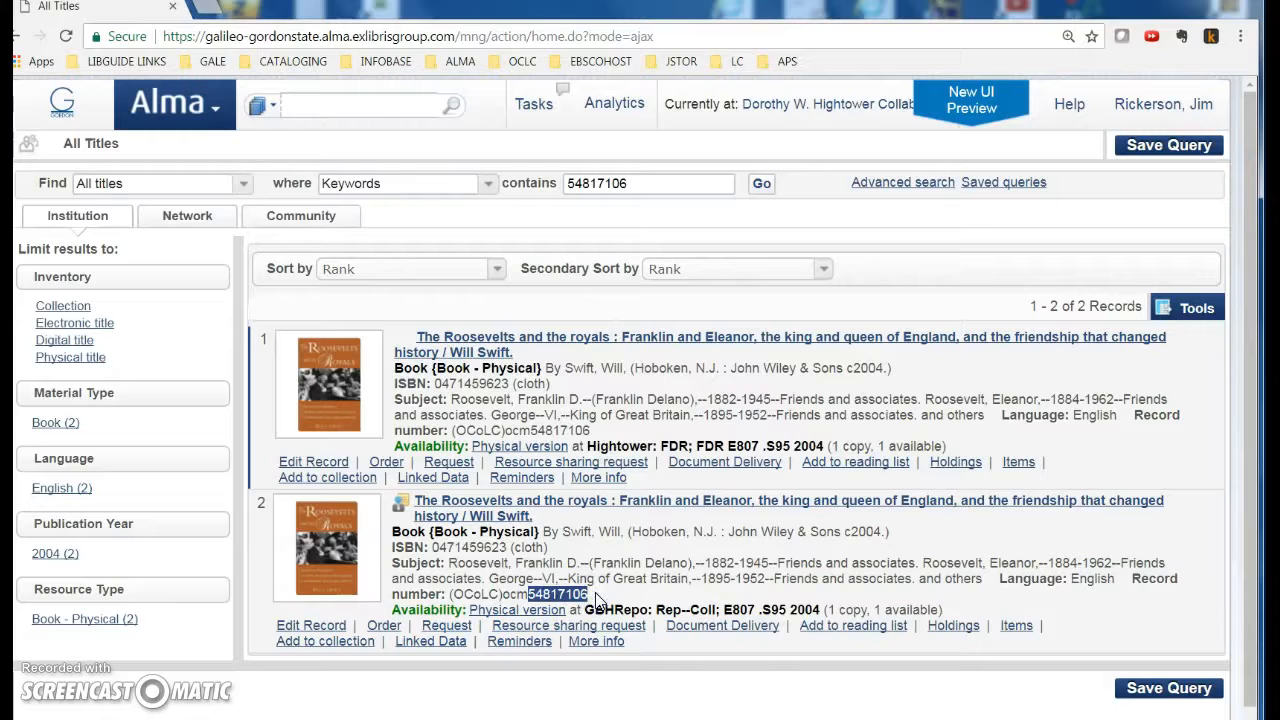
pyautogui.rightClick(597, 597)
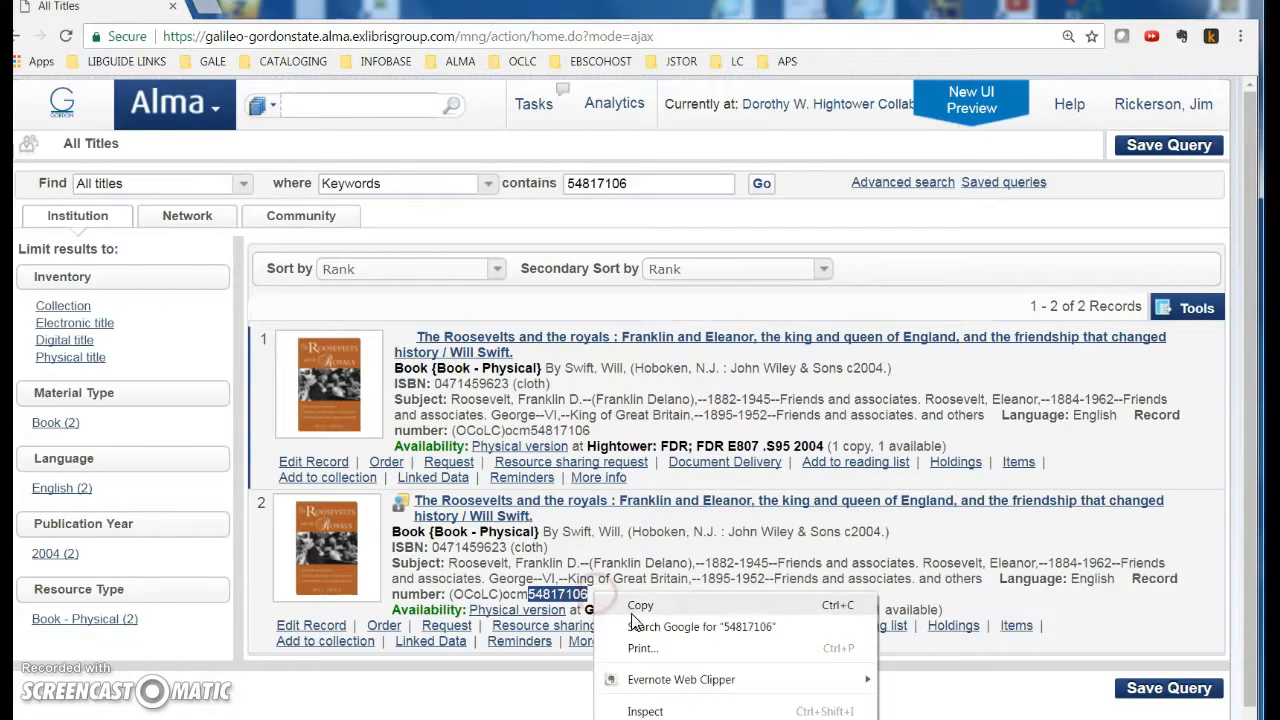
pyautogui.click(628, 604)
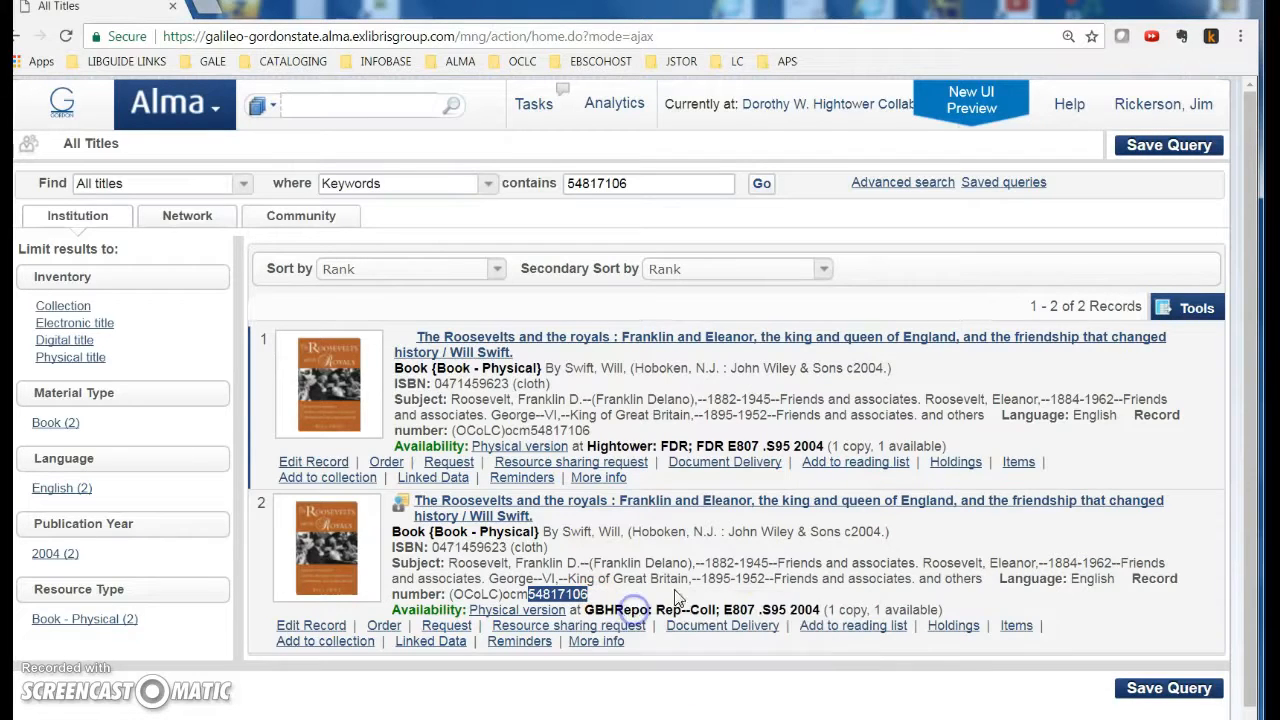
pyautogui.click(955, 464)
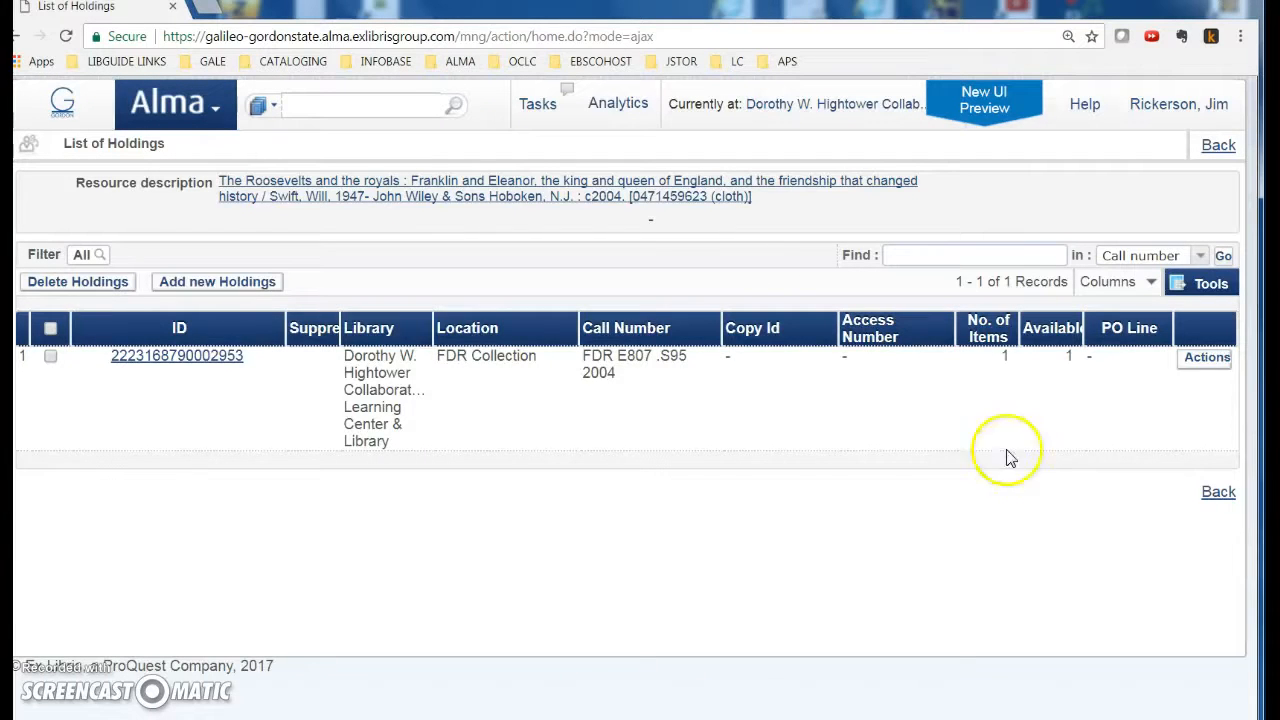
# Step: Open the FDR Collection holding for editing and search the Network for 'roosevelts and the royals'
pyautogui.click(1204, 359)
pyautogui.click(1104, 379)
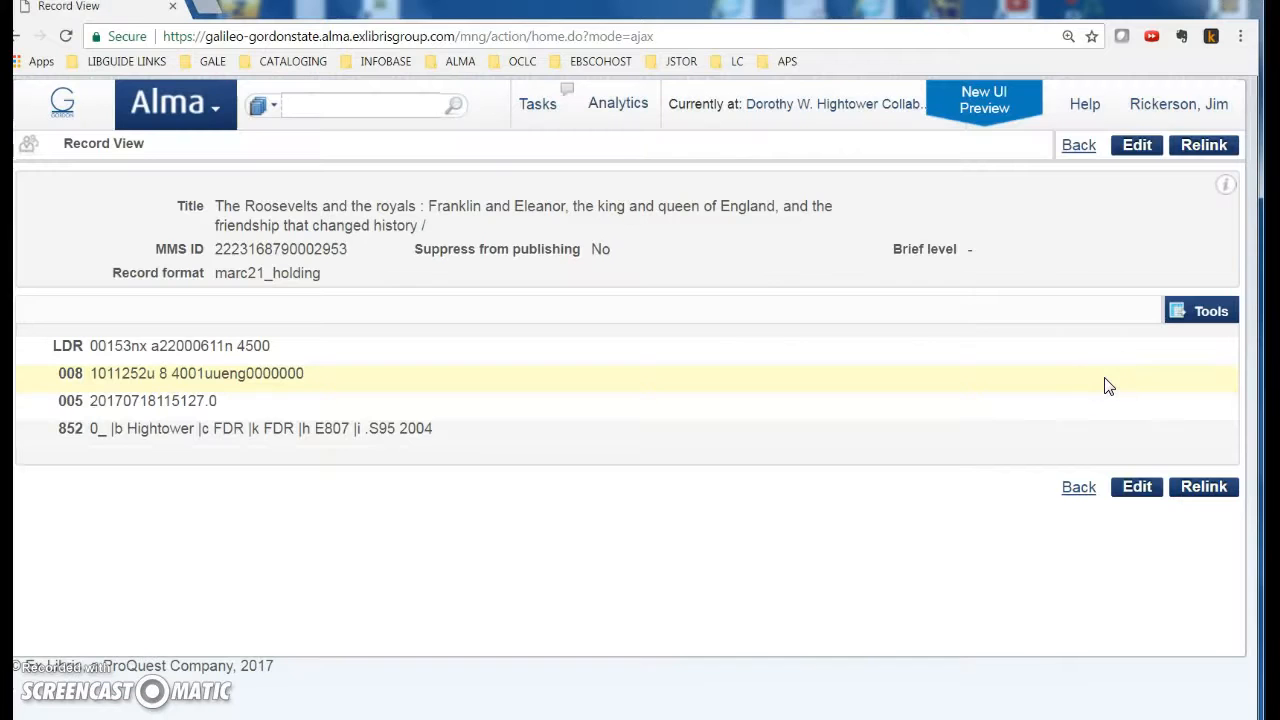
pyautogui.click(1190, 146)
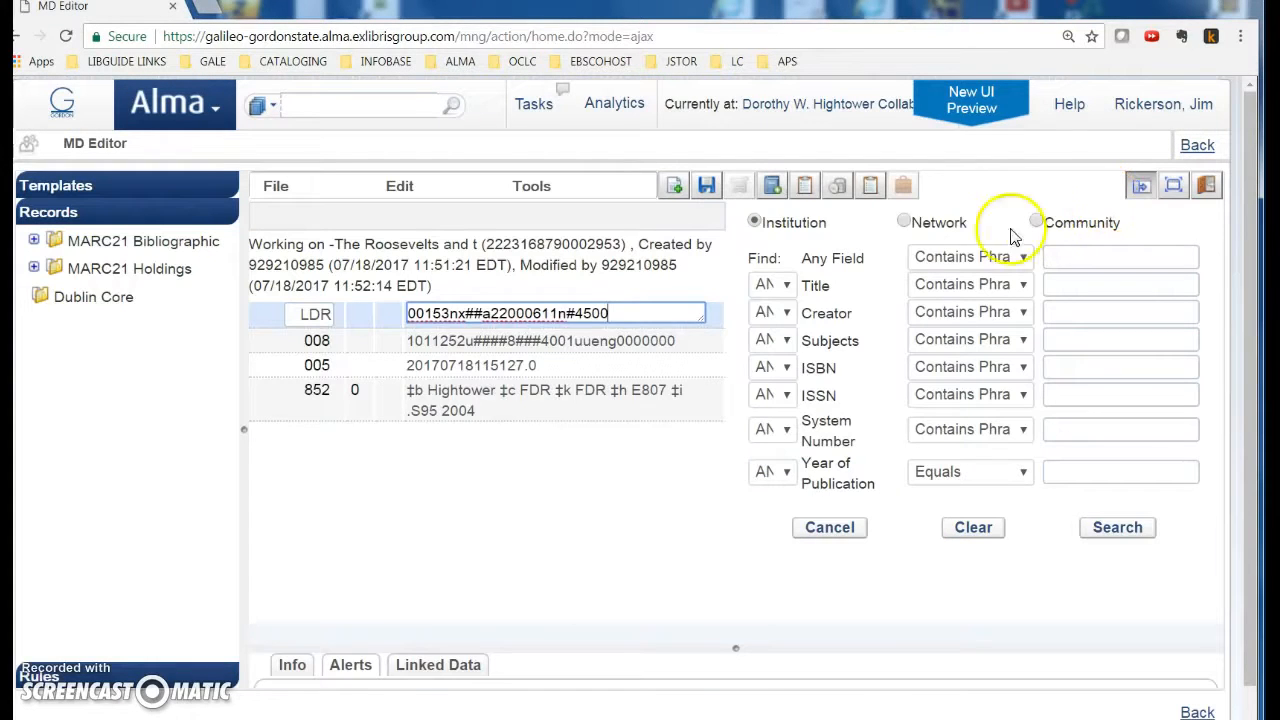
pyautogui.click(903, 222)
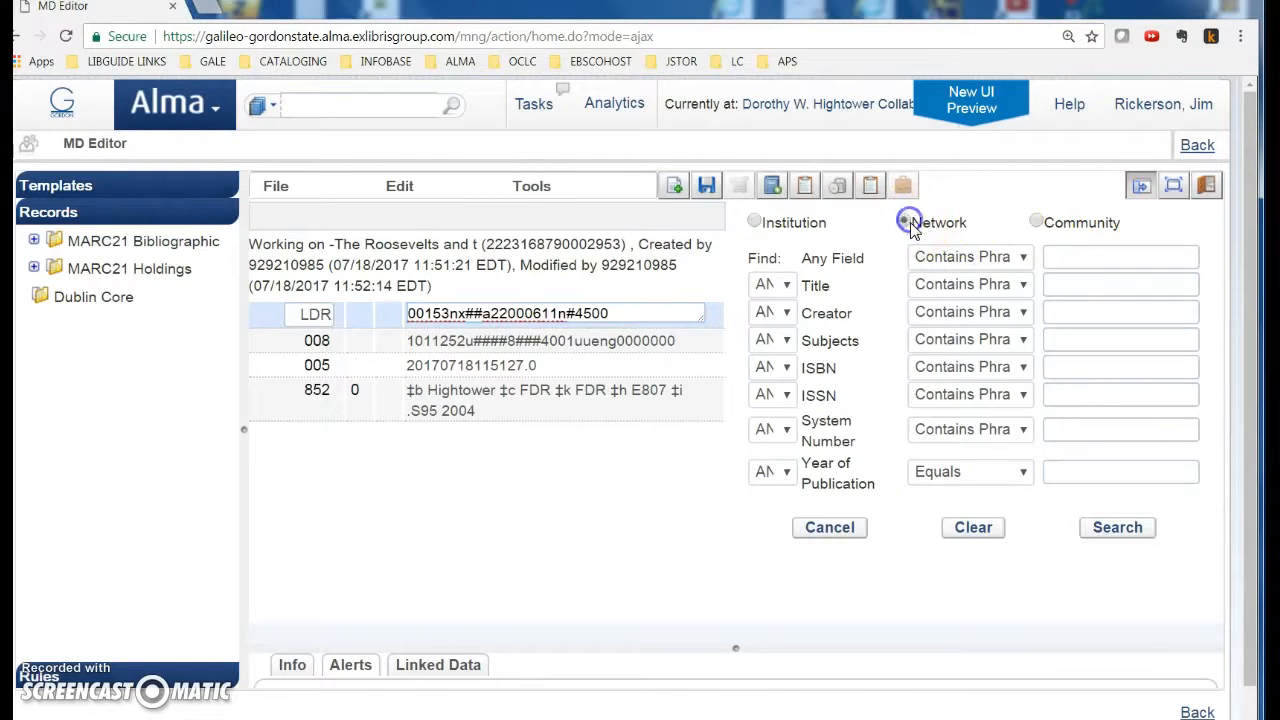
pyautogui.click(1069, 284)
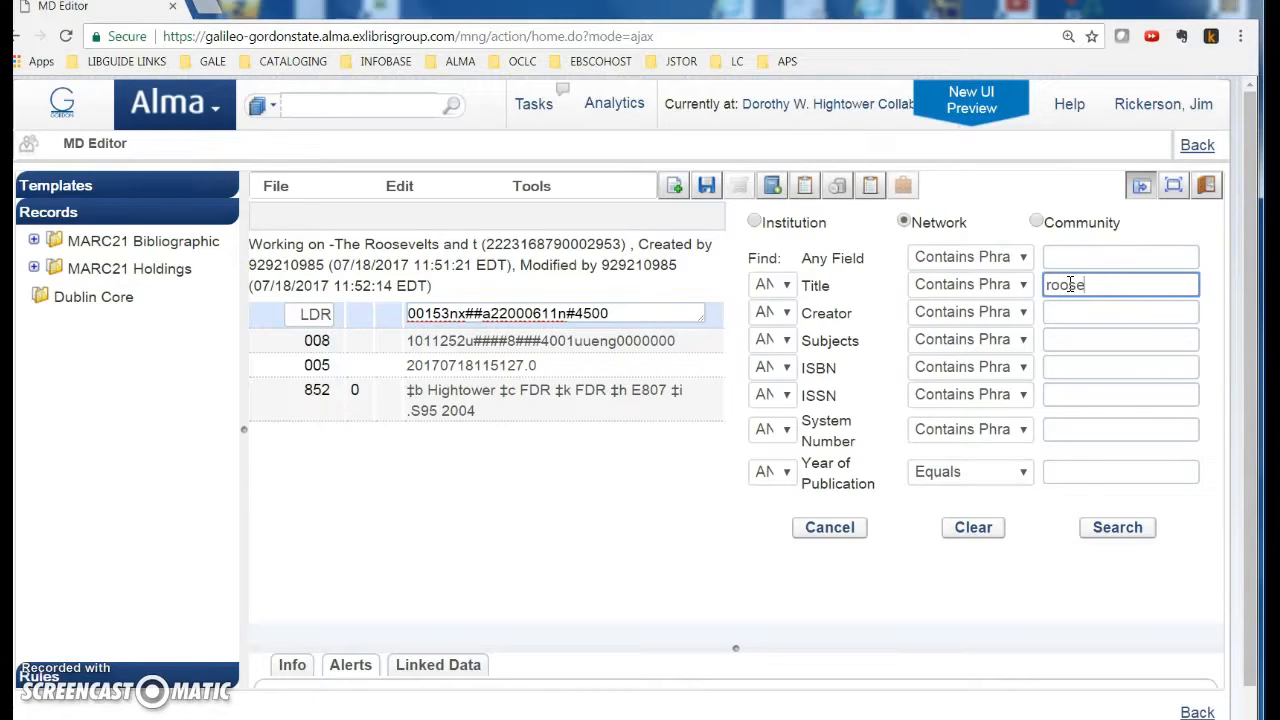
pyautogui.write('roosevelts and the roya')
pyautogui.write('ls')
pyautogui.click(1094, 312)
pyautogui.write('swift')
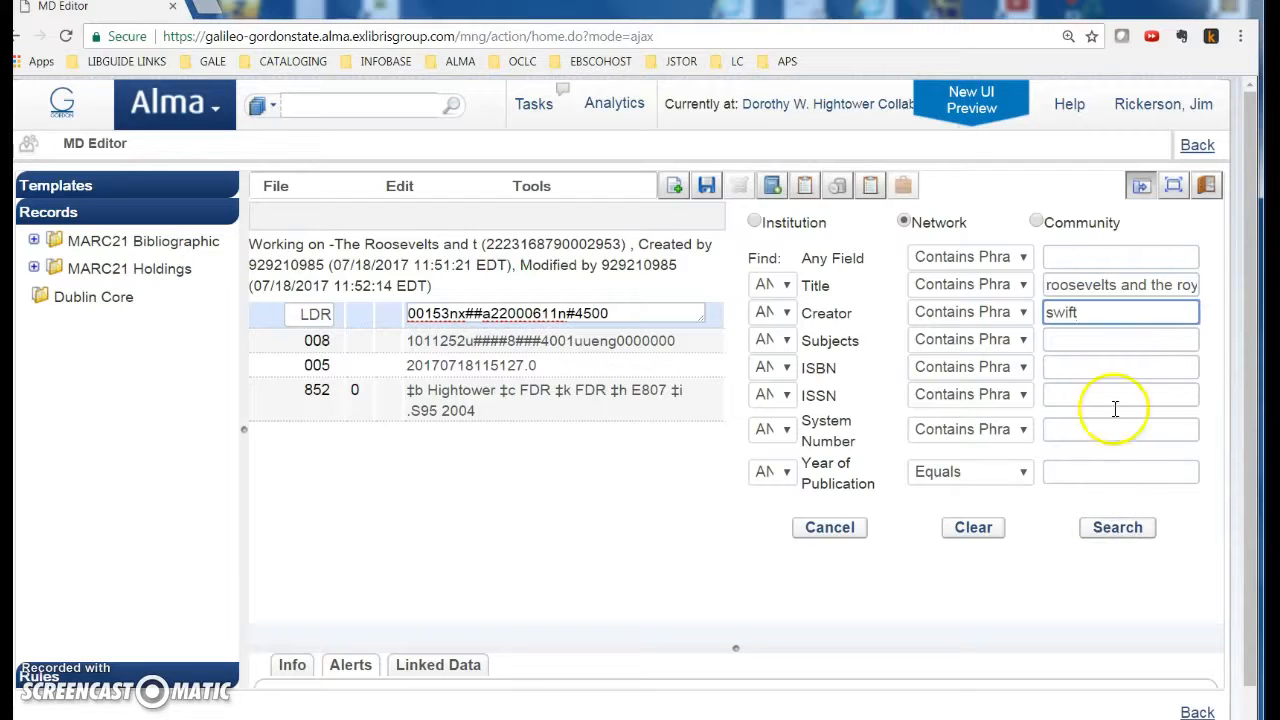
pyautogui.click(1118, 530)
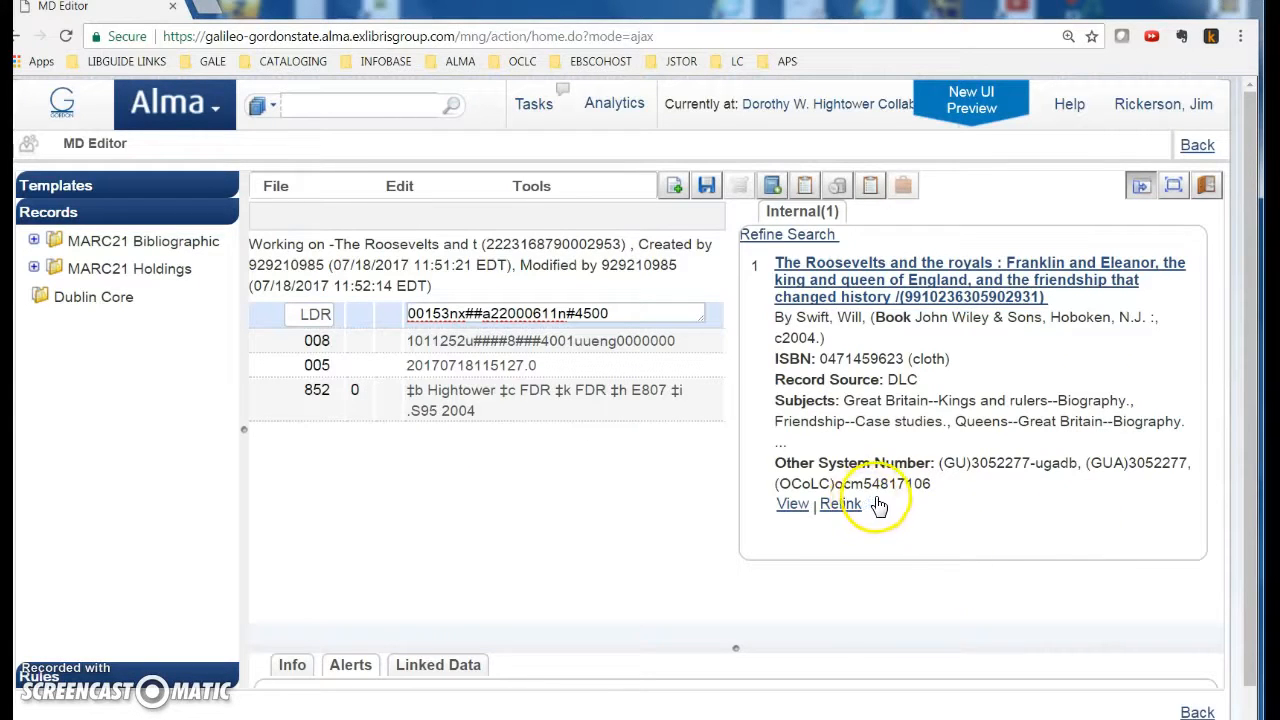
# Step: Relink the FDR holding to the record with OCLC number 54817106
pyautogui.rightClick(333, 107)
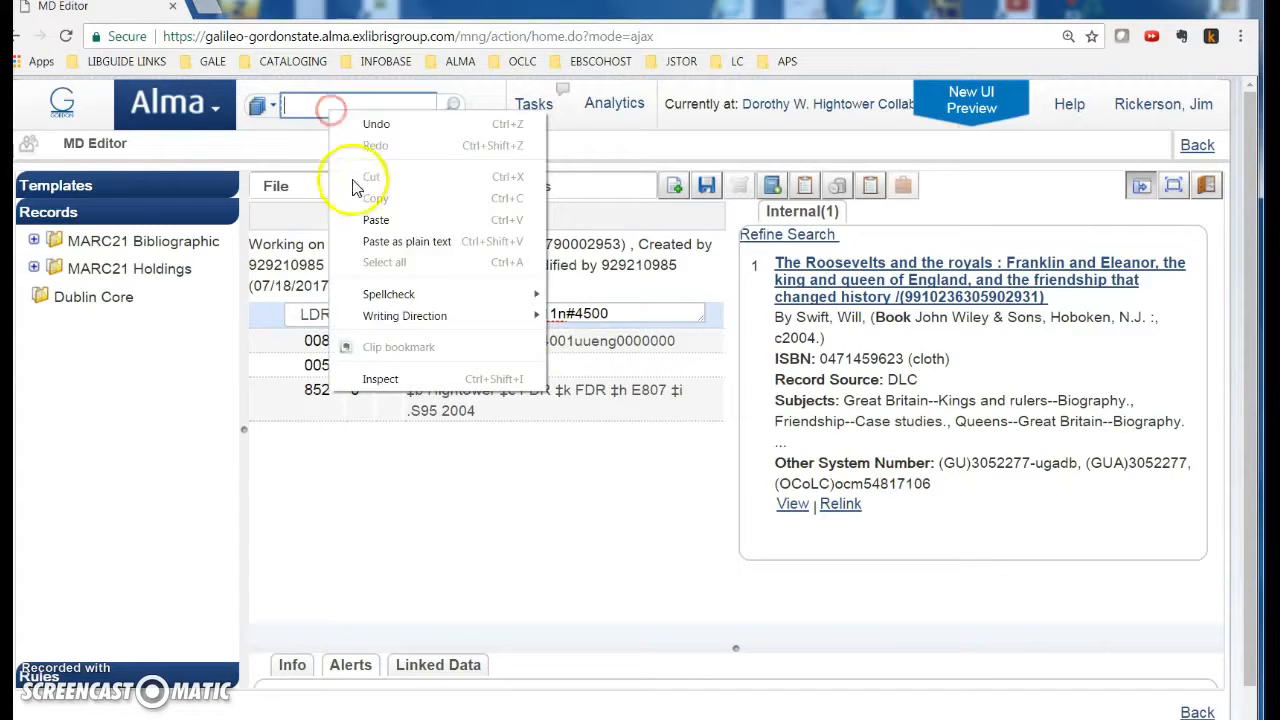
pyautogui.click(375, 214)
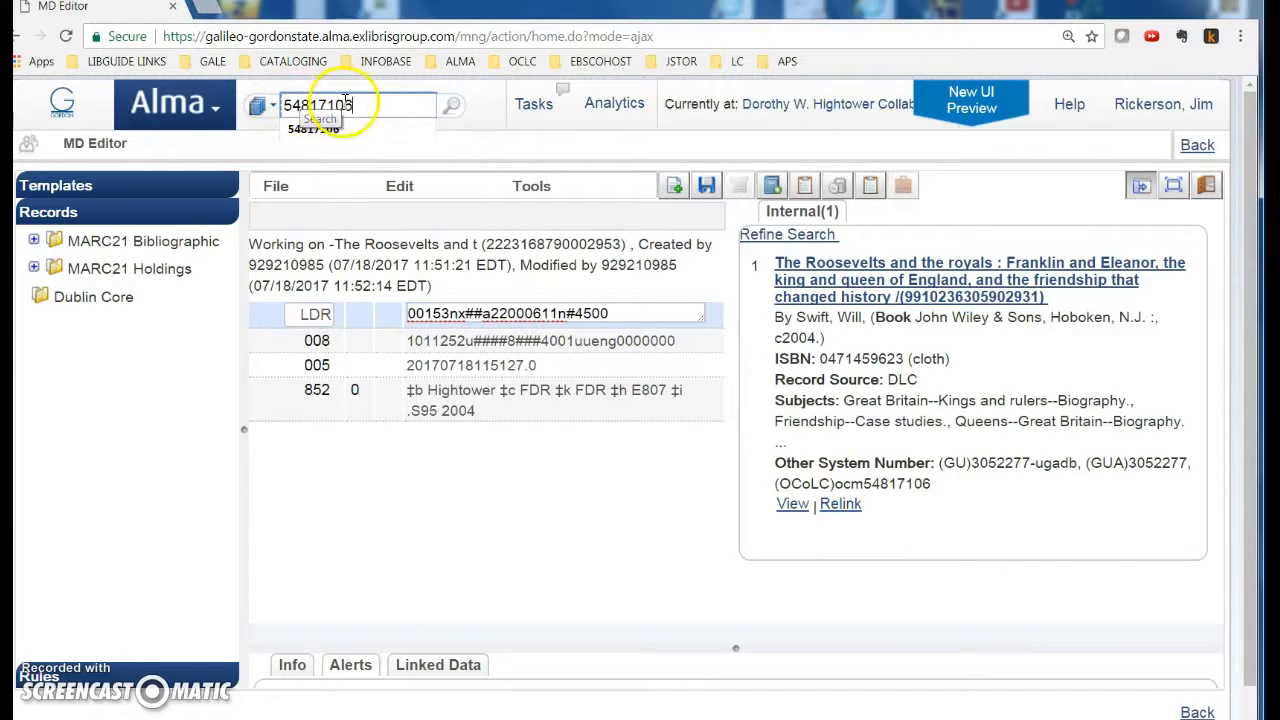
pyautogui.moveTo(863, 484); pyautogui.dragTo(943, 484)
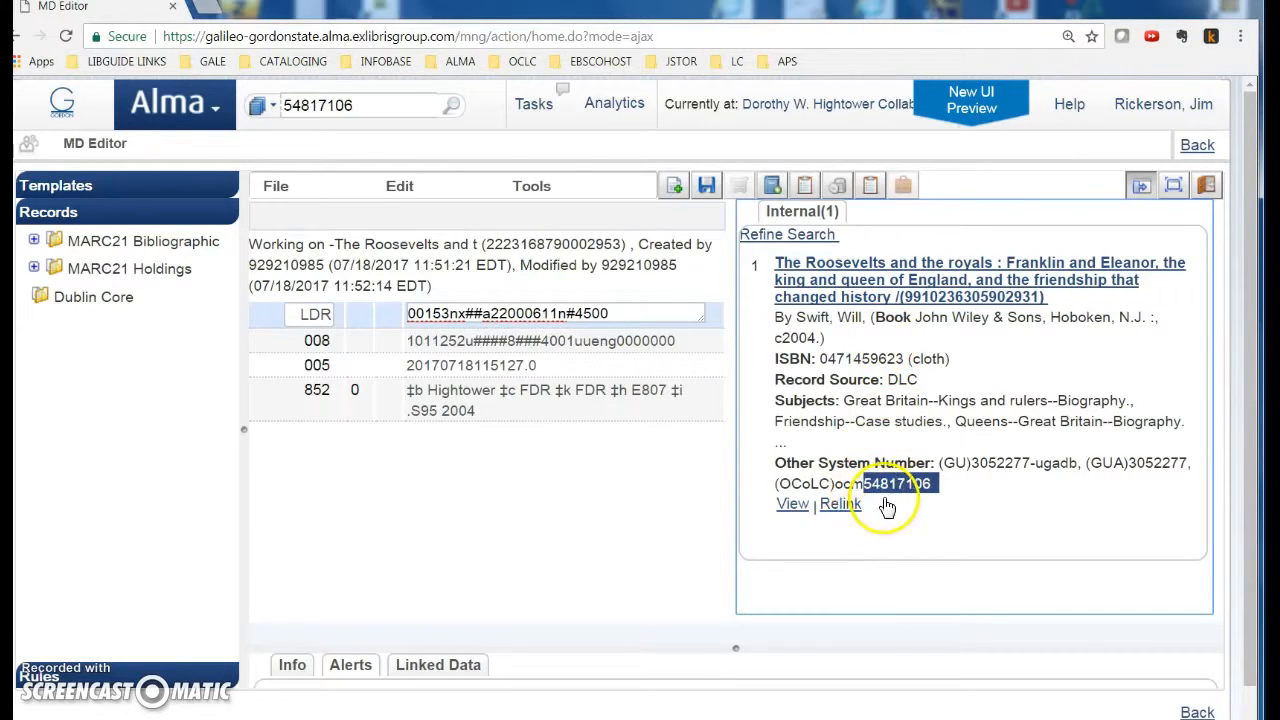
pyautogui.click(847, 507)
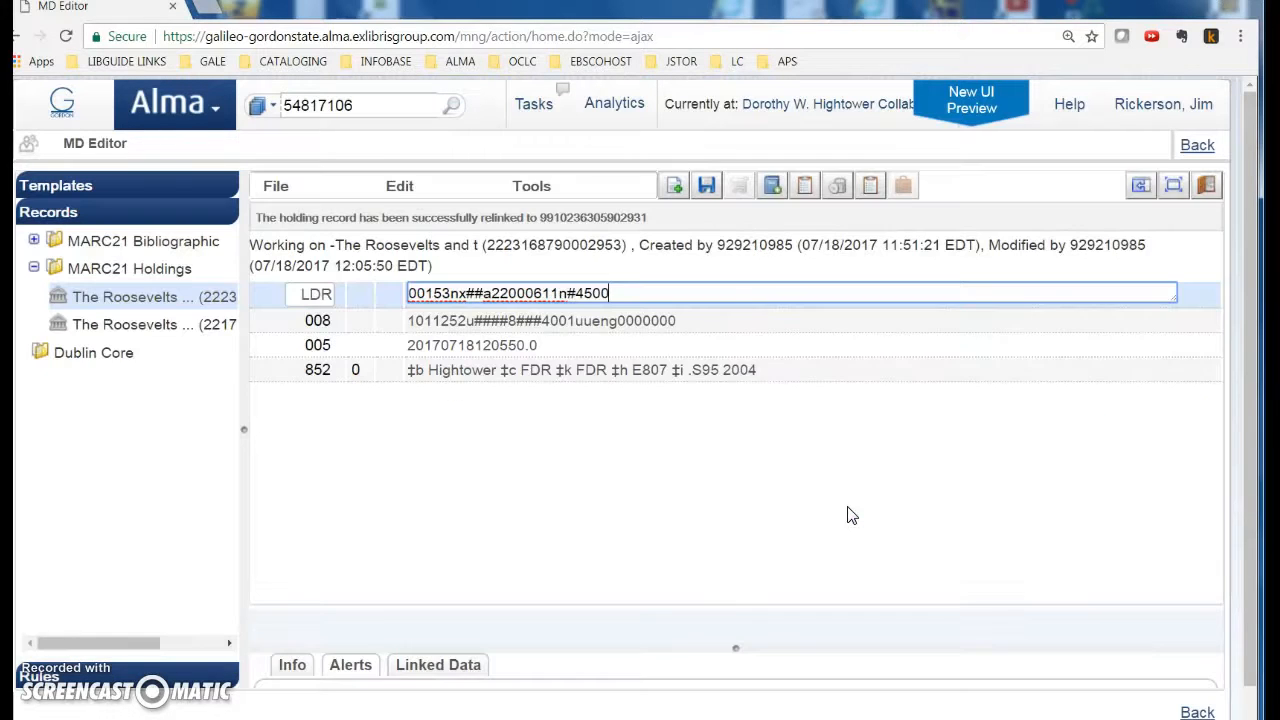
pyautogui.click(1197, 147)
# Step: Return to the All Titles results and delete the holdings-less Roosevelts and the royals record
pyautogui.click(1079, 145)
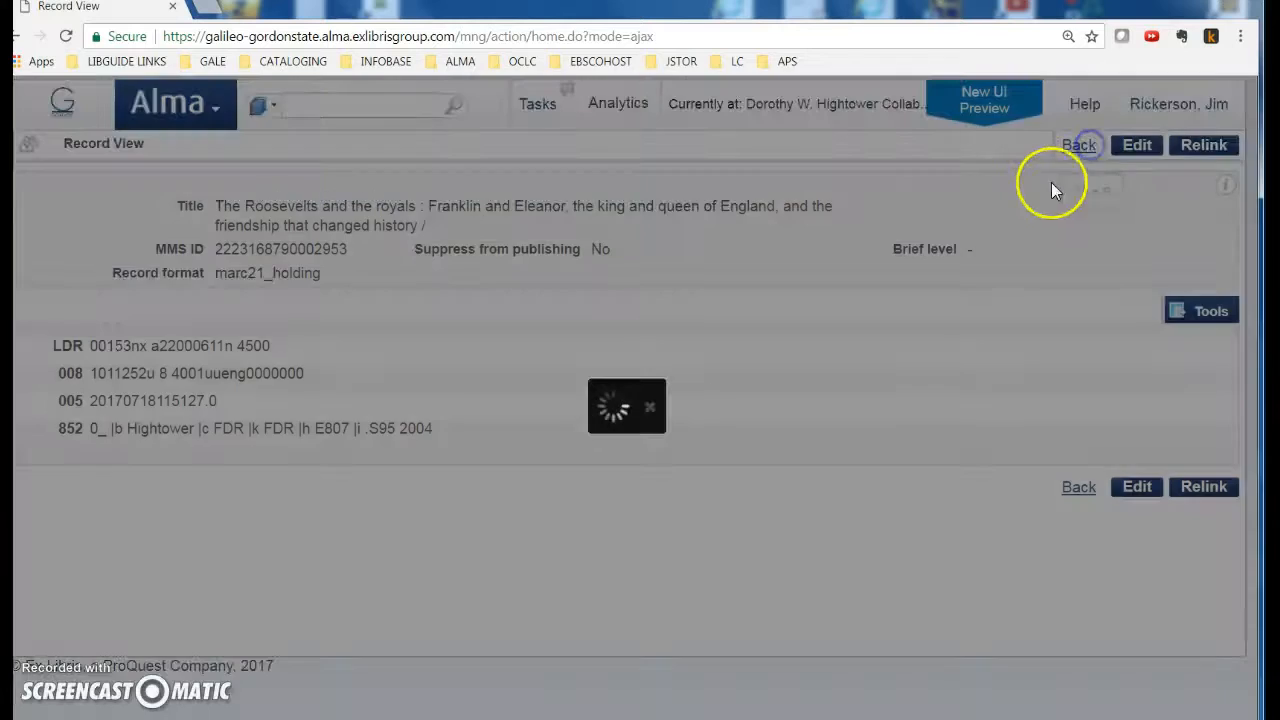
pyautogui.click(1216, 145)
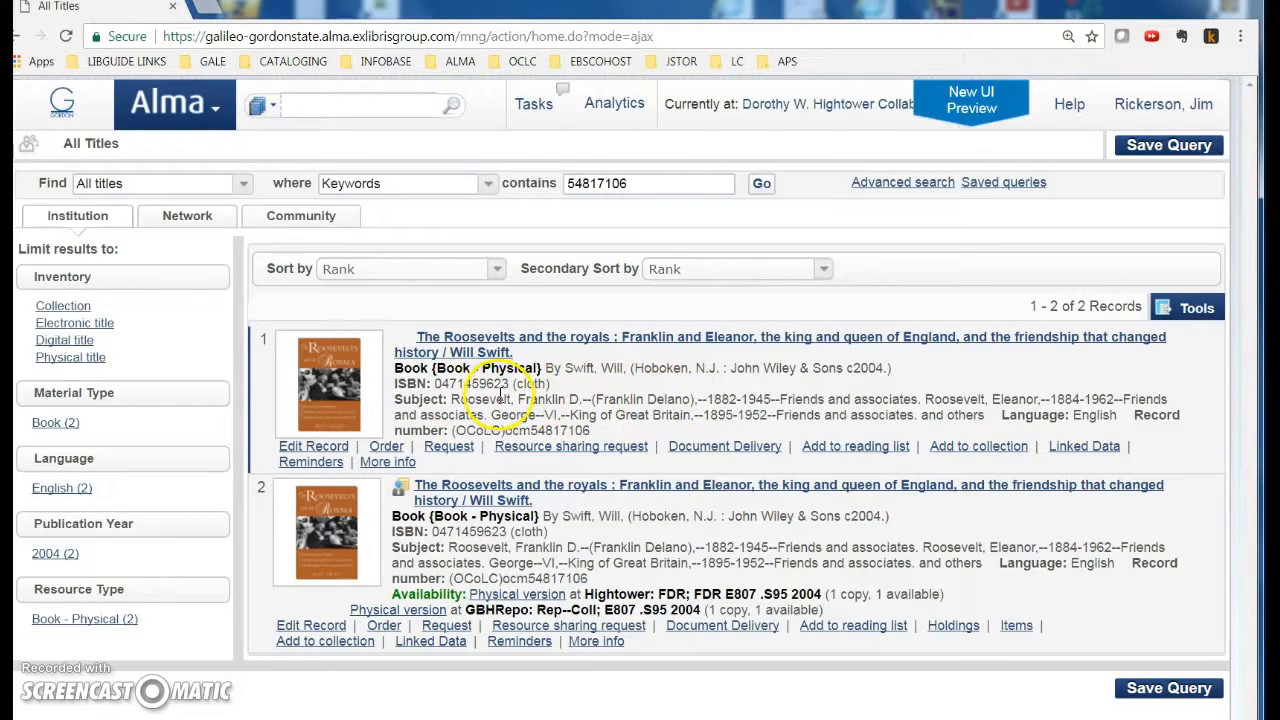
pyautogui.click(306, 446)
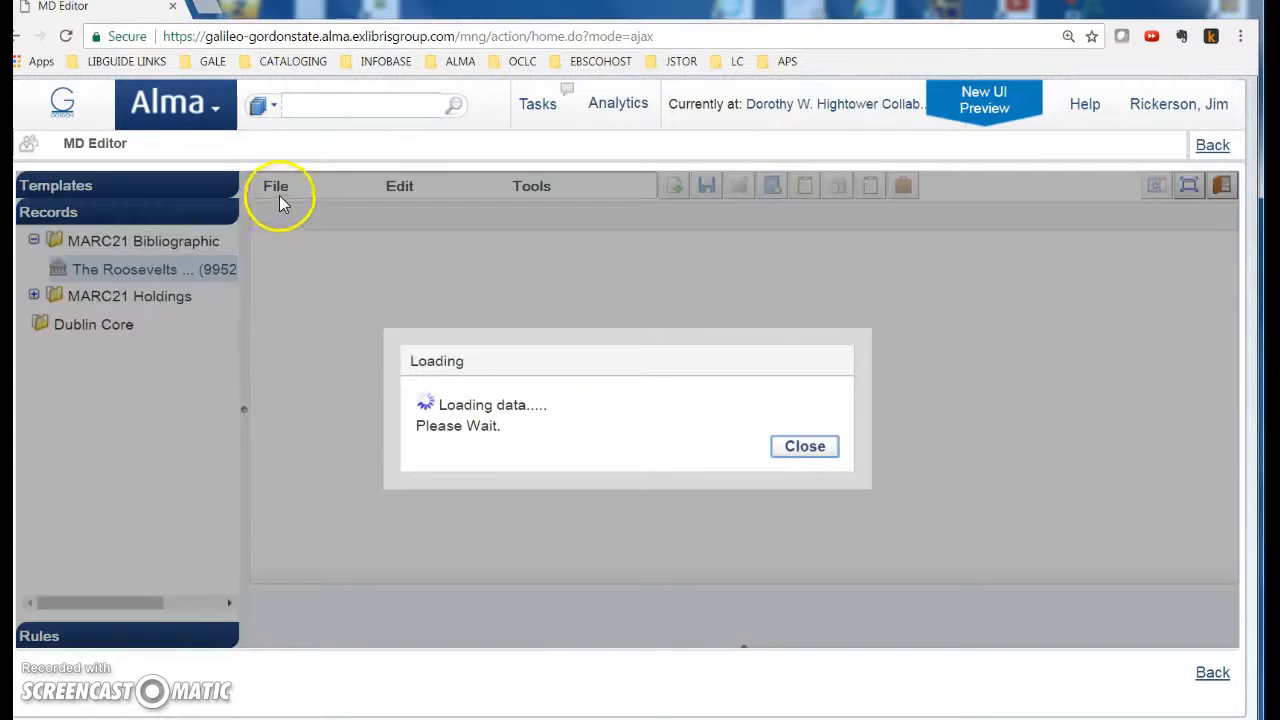
pyautogui.click(279, 190)
pyautogui.click(306, 529)
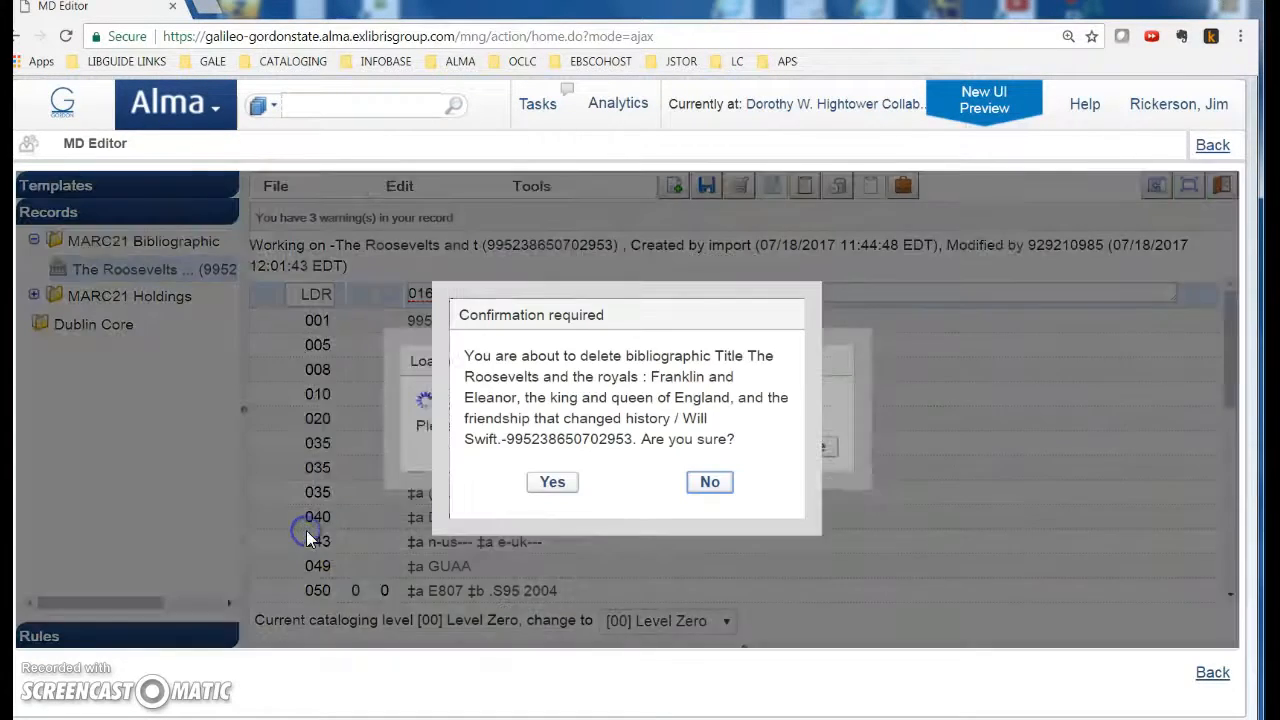
pyautogui.click(550, 484)
pyautogui.click(1214, 145)
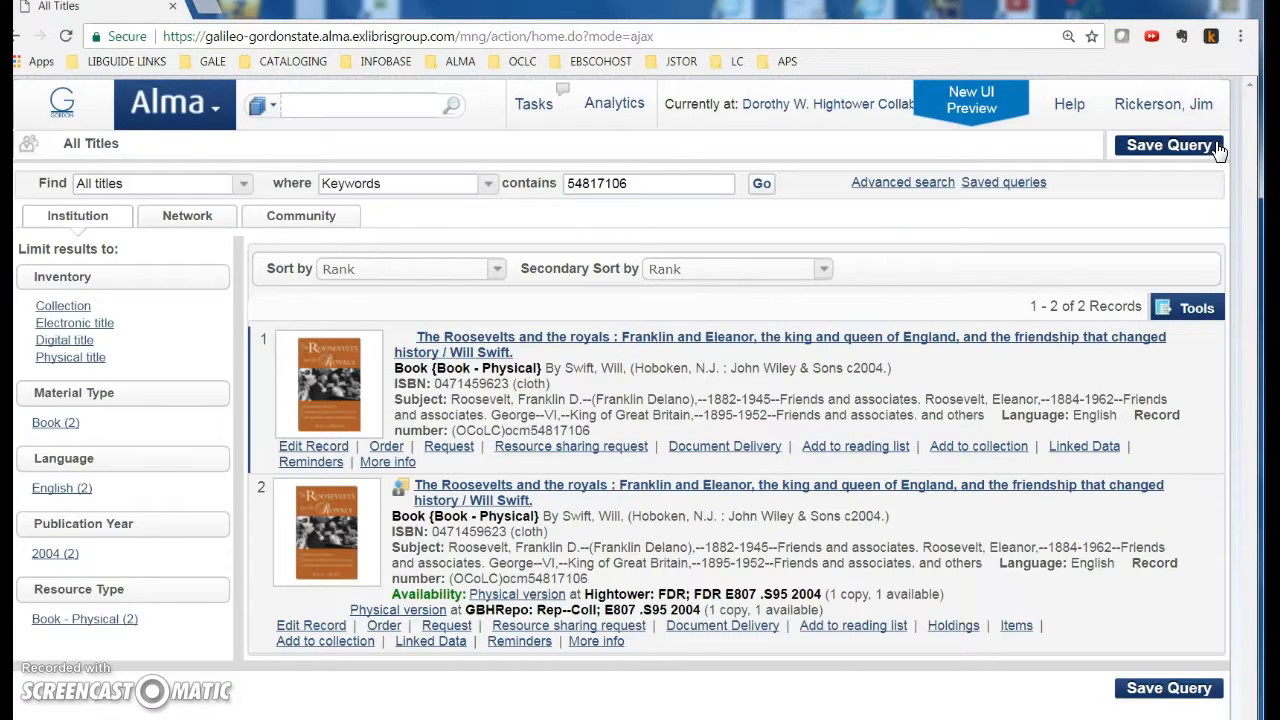
pyautogui.click(315, 447)
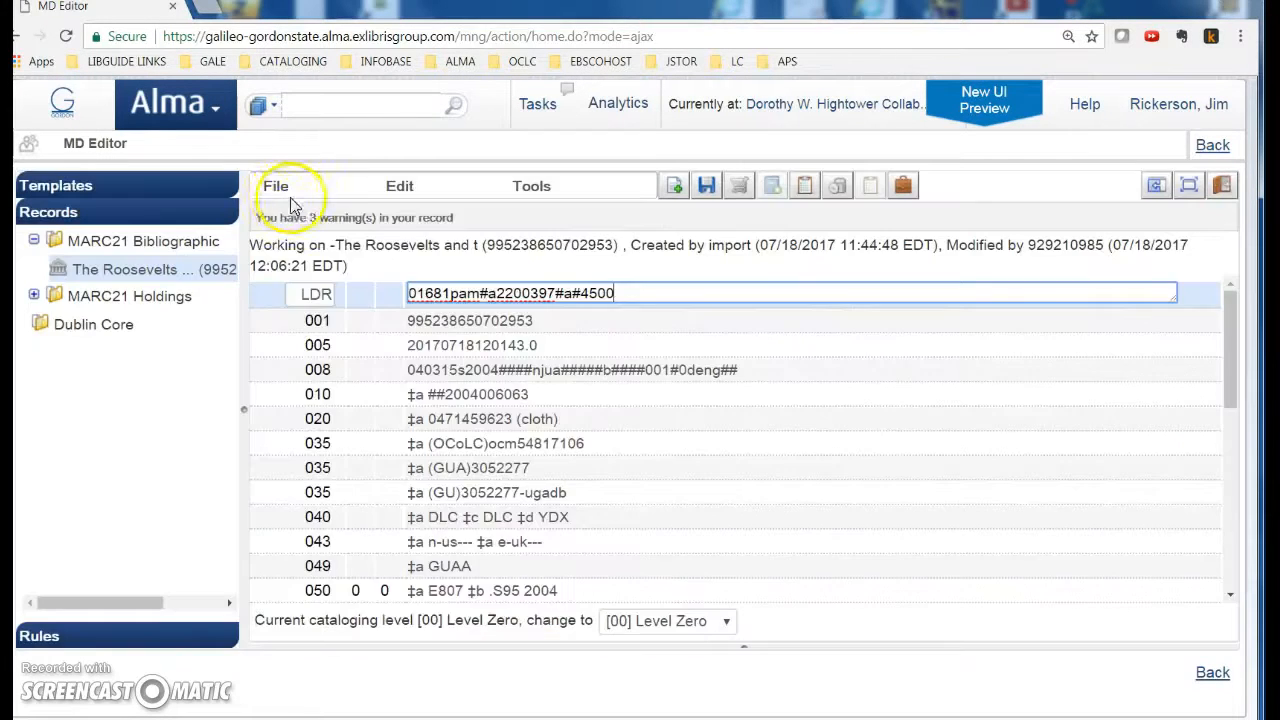
pyautogui.click(276, 186)
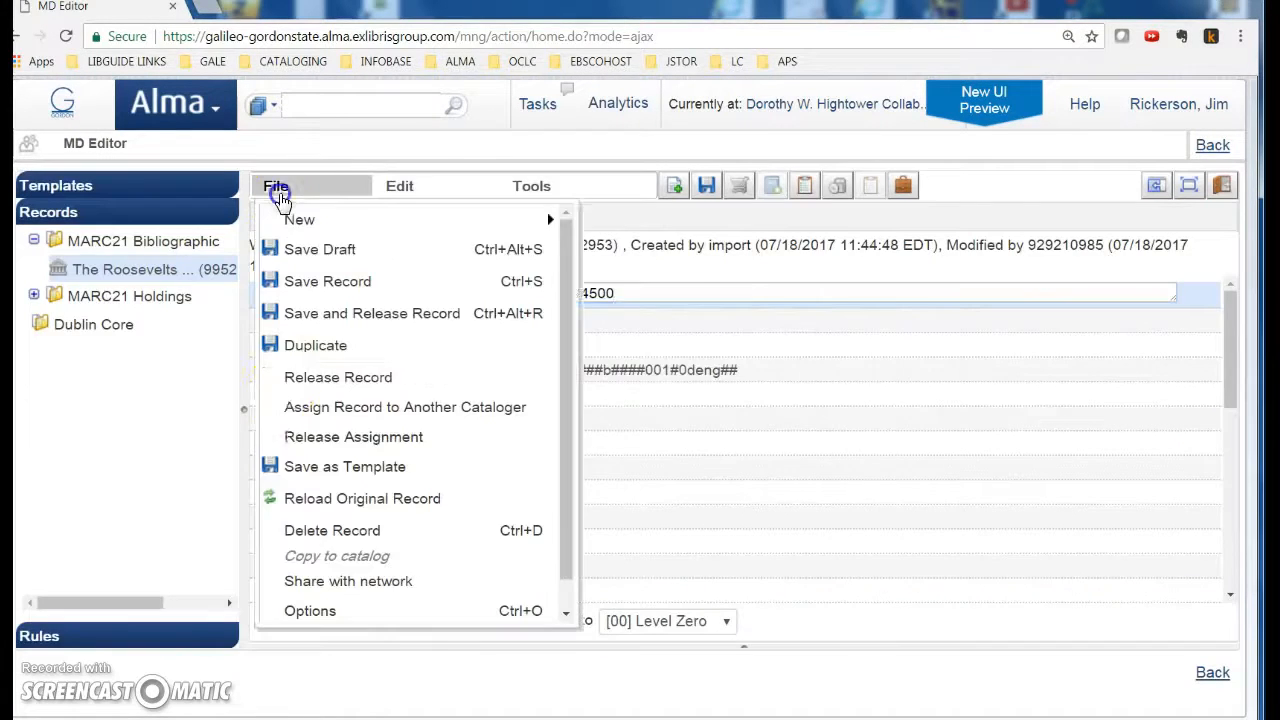
pyautogui.click(326, 530)
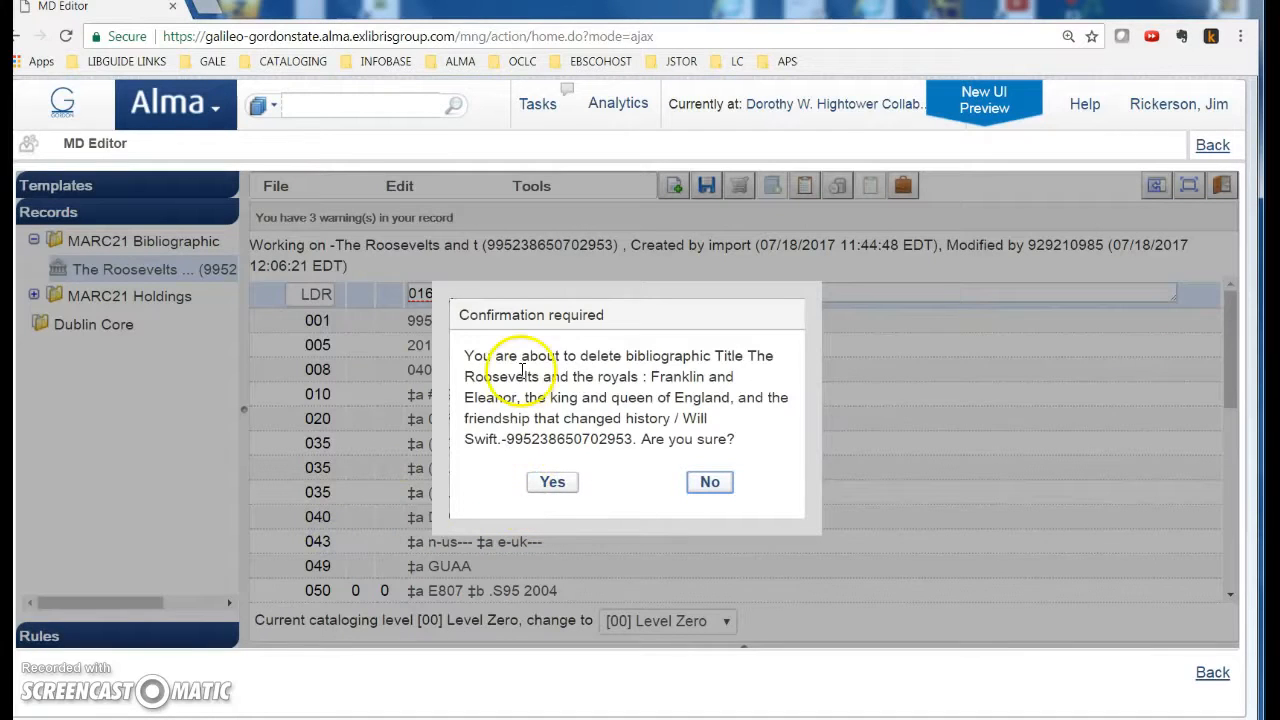
pyautogui.click(556, 482)
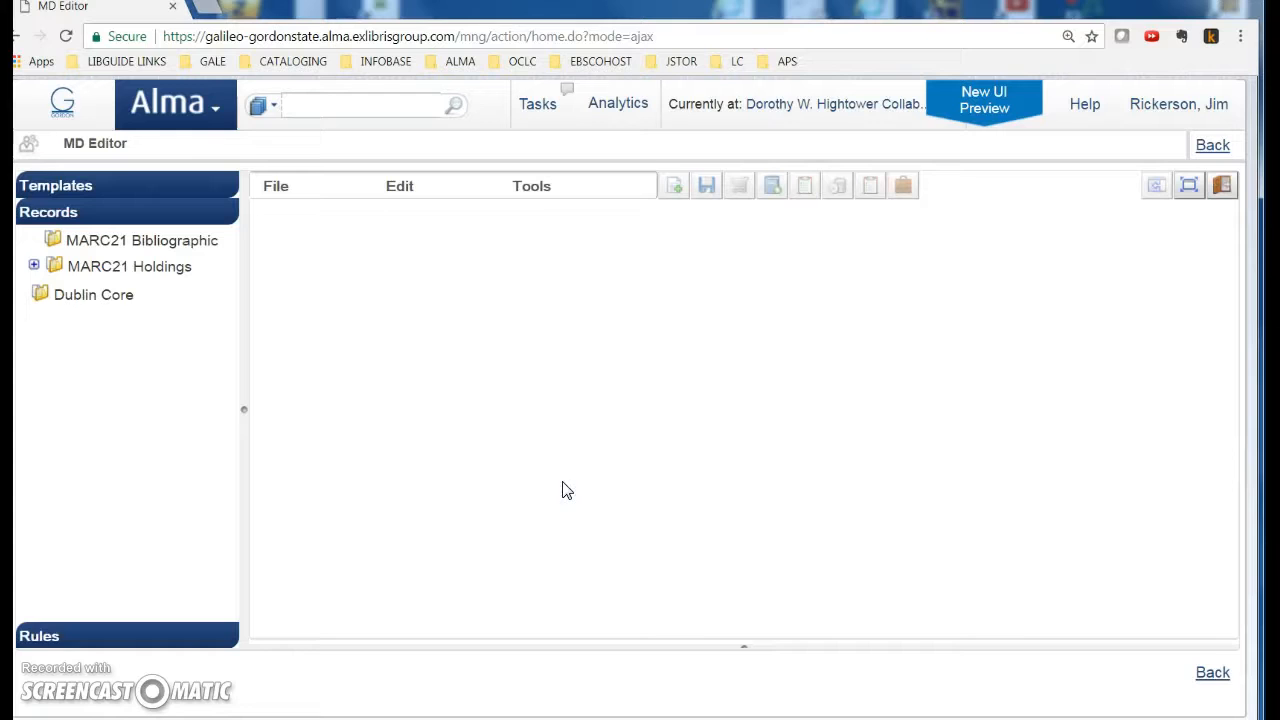
# Step: Back at the results, verify one Roosevelts record remains and compare its Network and Institution views
pyautogui.click(1210, 146)
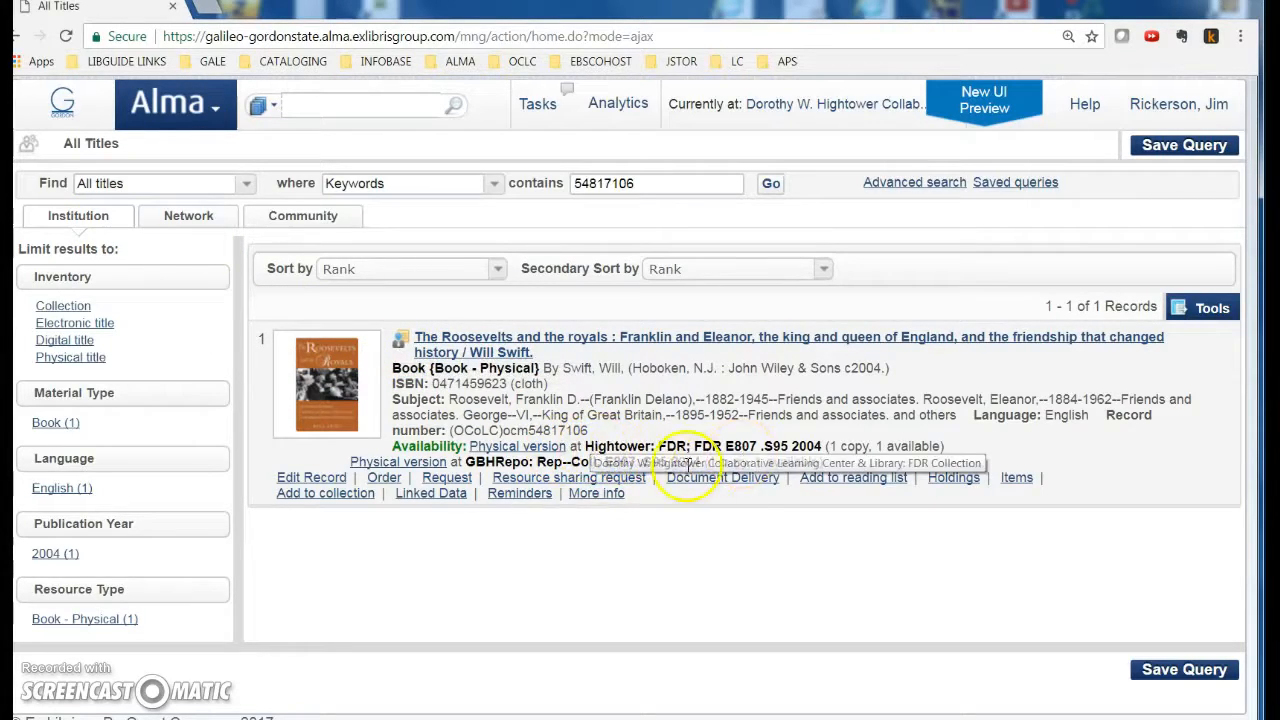
pyautogui.click(399, 339)
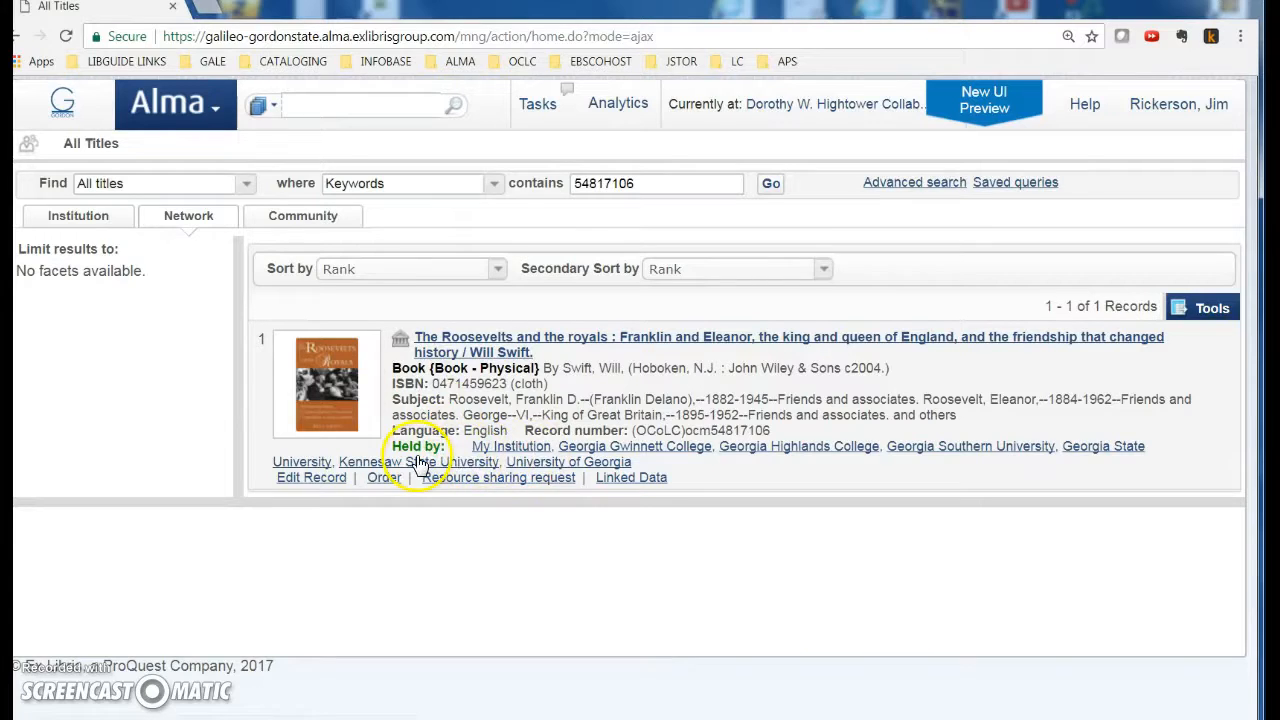
pyautogui.click(399, 342)
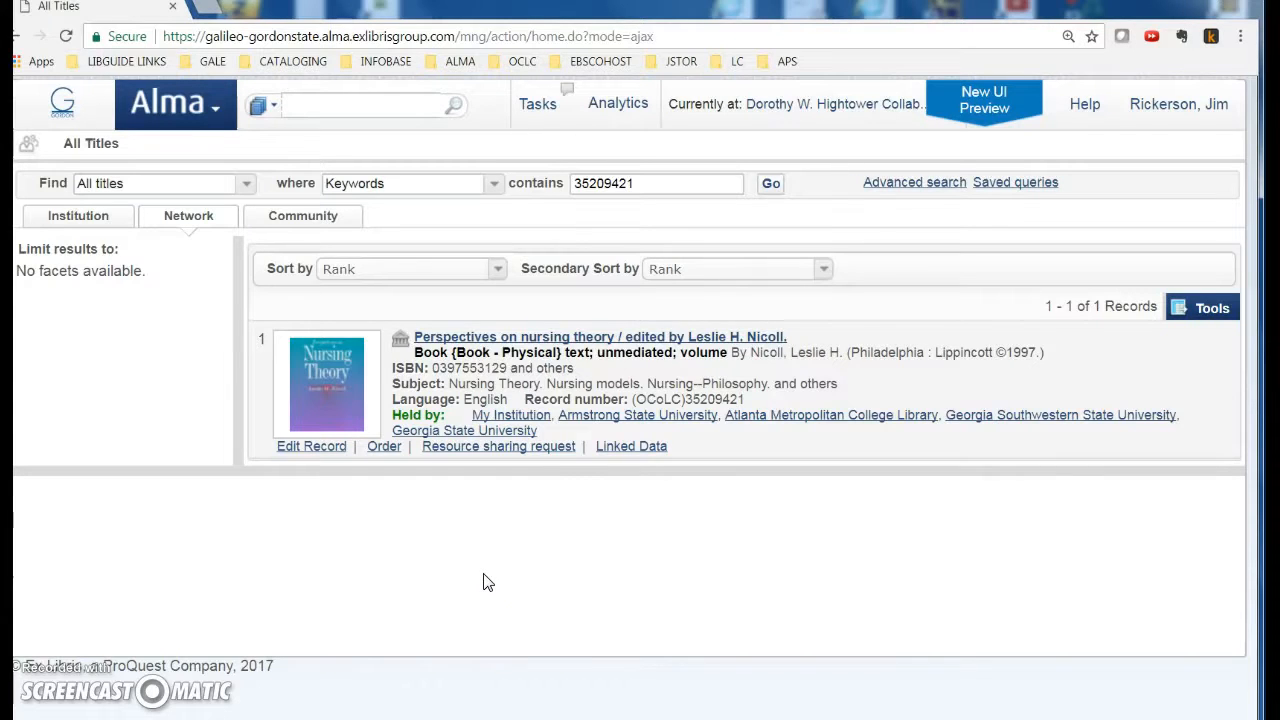
# Step: Copy the network Perspectives on nursing theory record into the local catalog
pyautogui.click(400, 336)
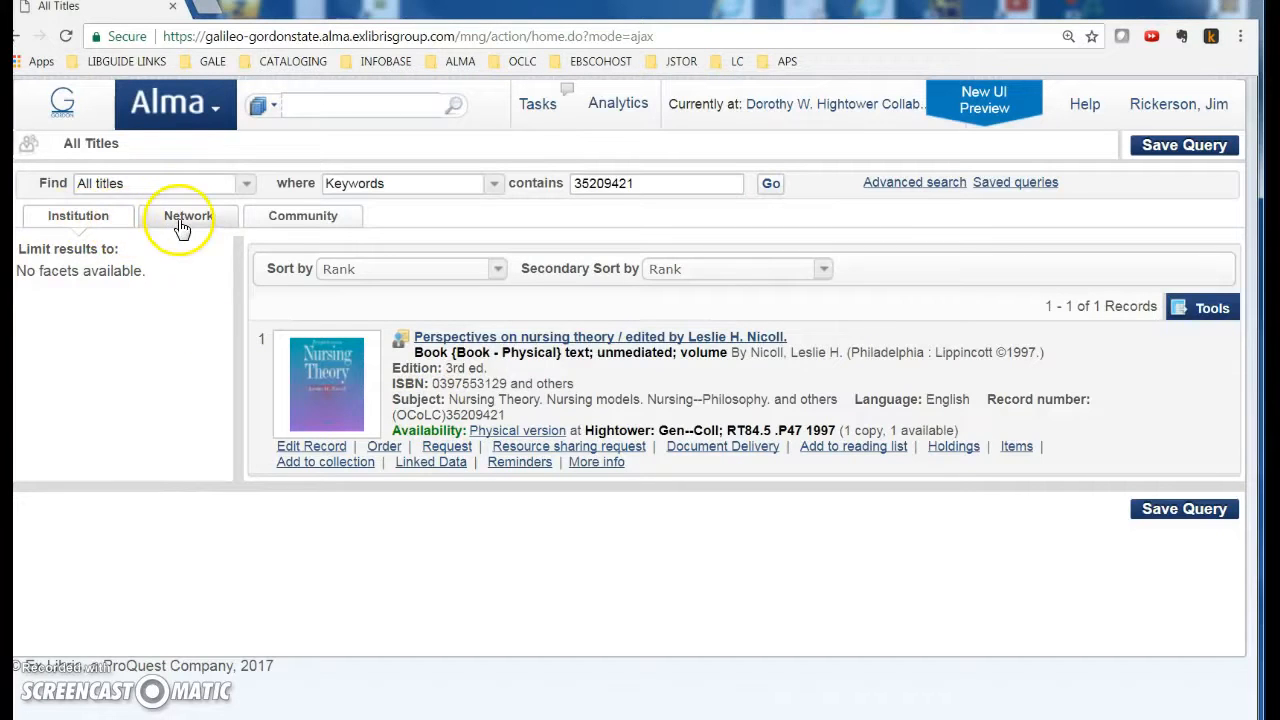
pyautogui.click(401, 346)
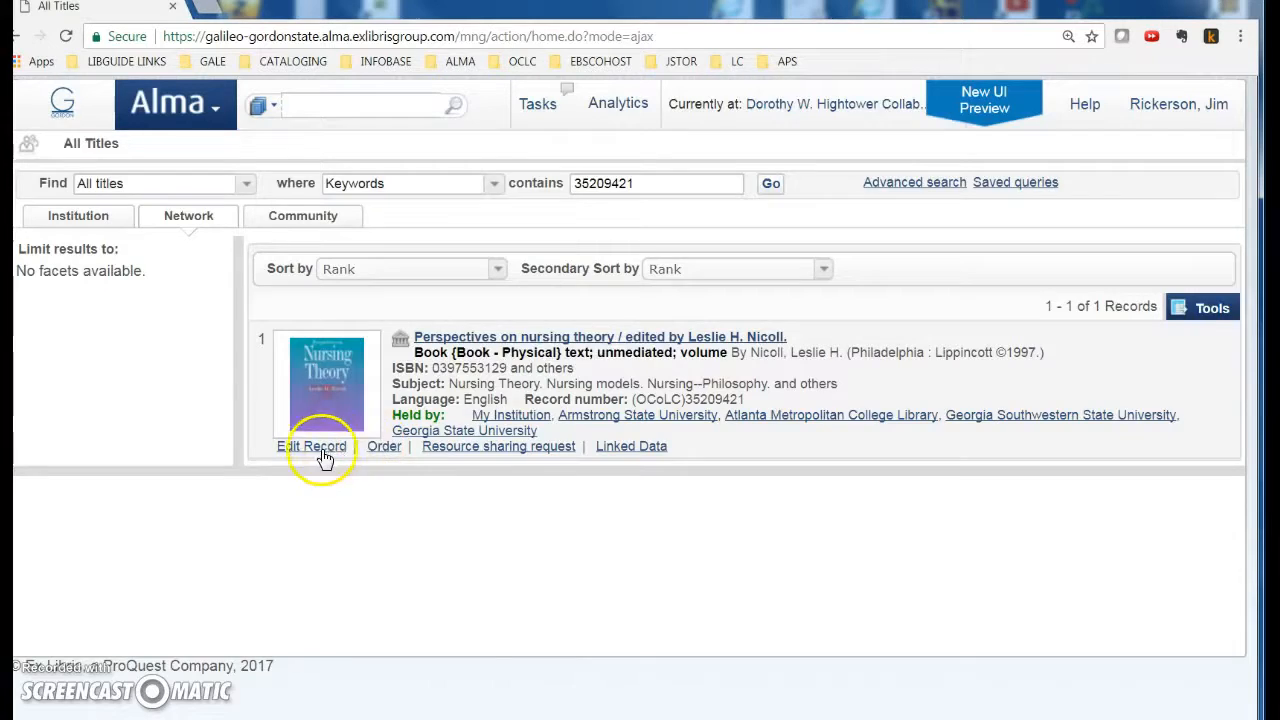
pyautogui.click(324, 452)
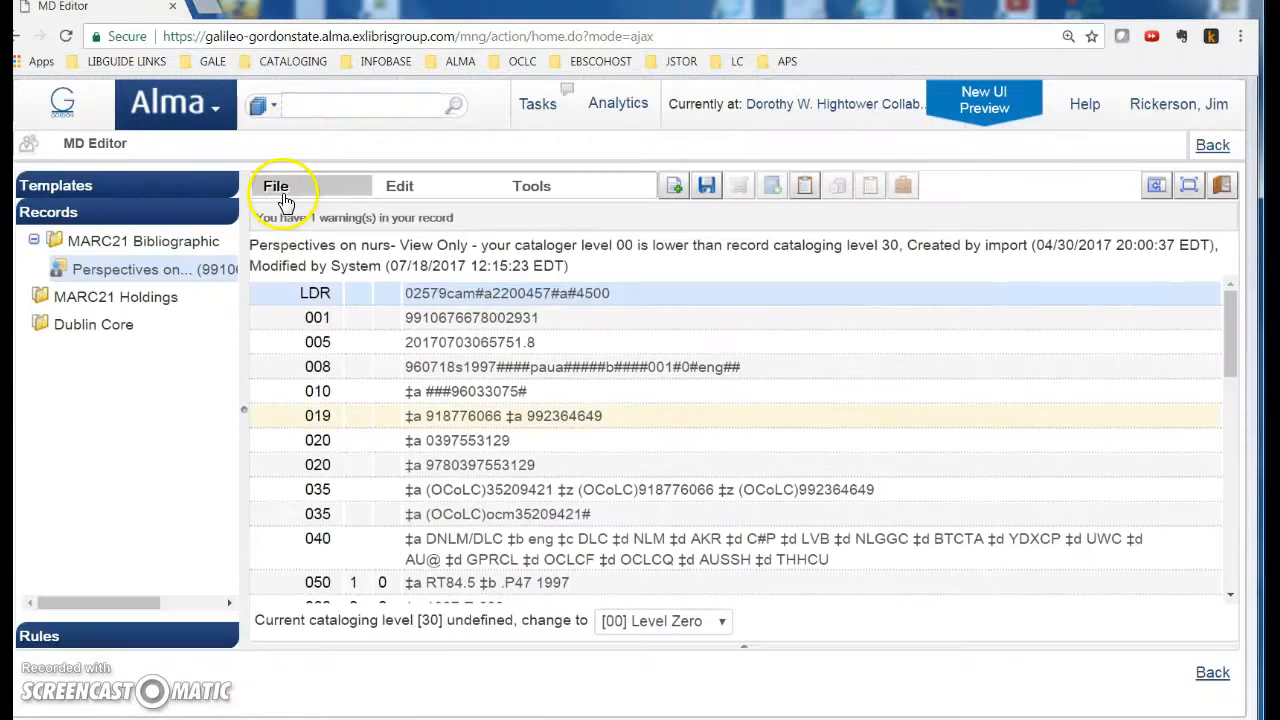
pyautogui.click(277, 190)
pyautogui.click(358, 543)
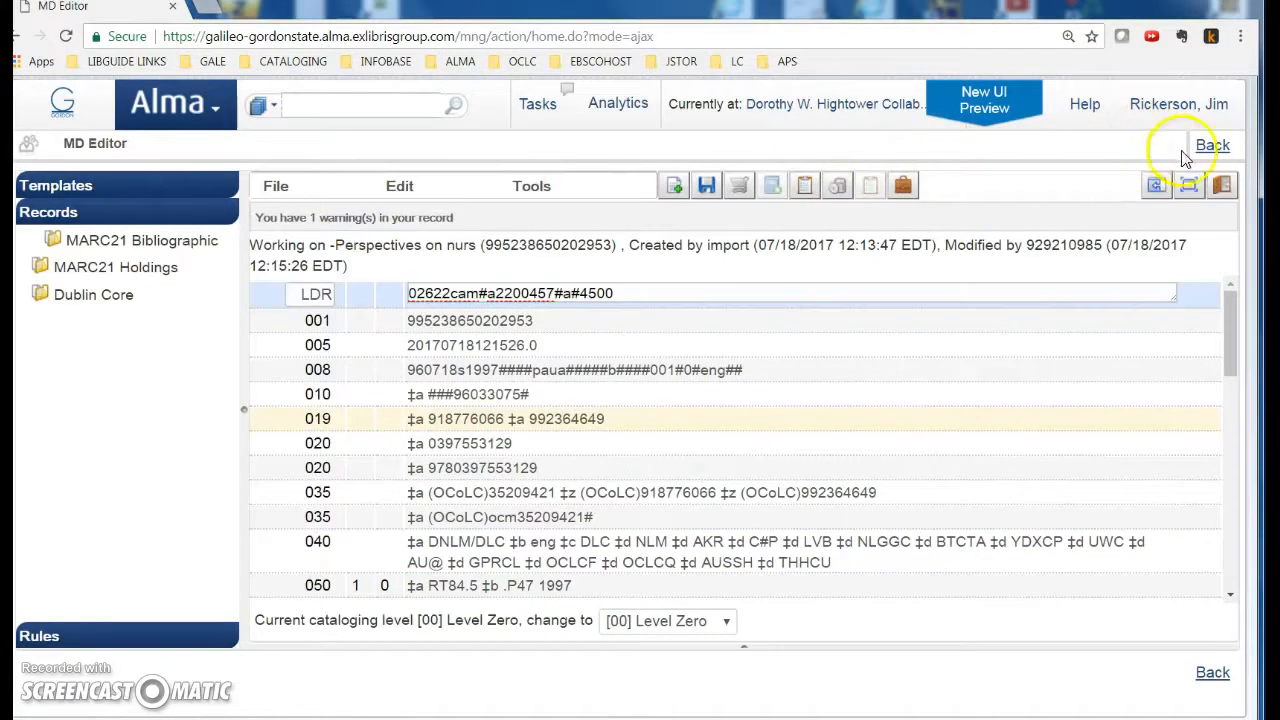
pyautogui.click(1212, 146)
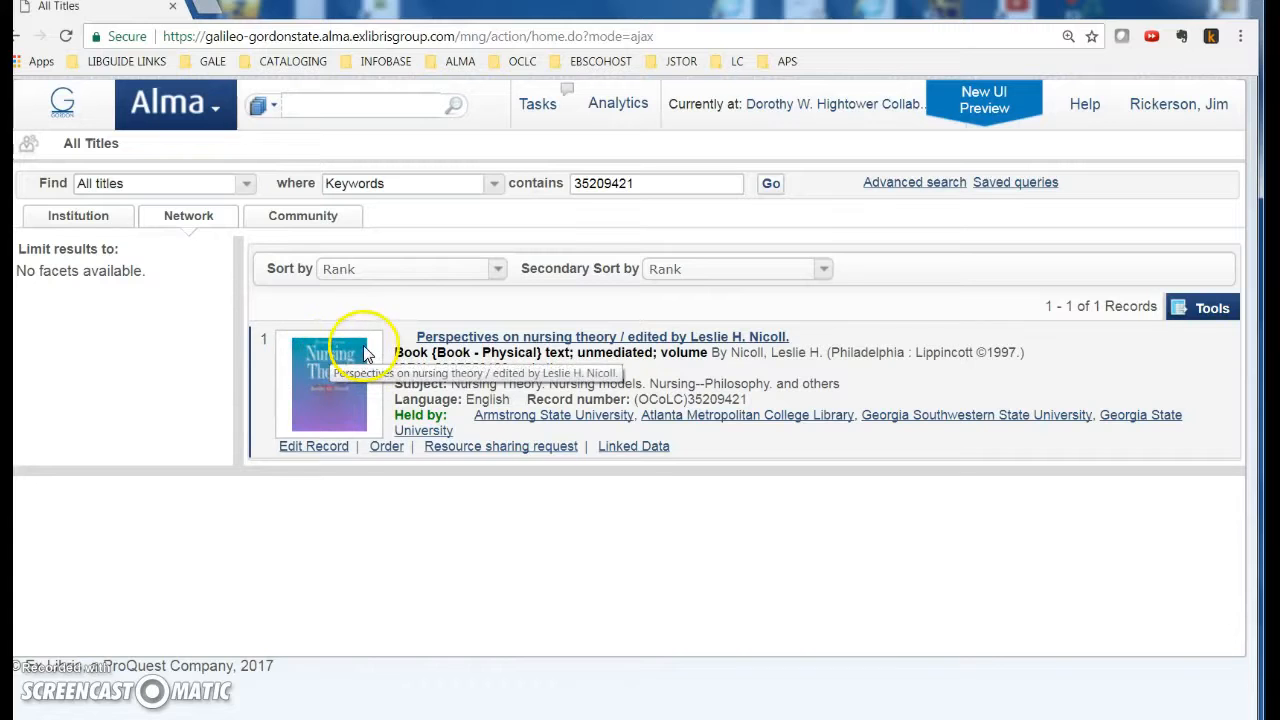
# Step: Rerun the 35209421 search in the Institution tab, then clear the search value
pyautogui.click(86, 217)
pyautogui.click(771, 183)
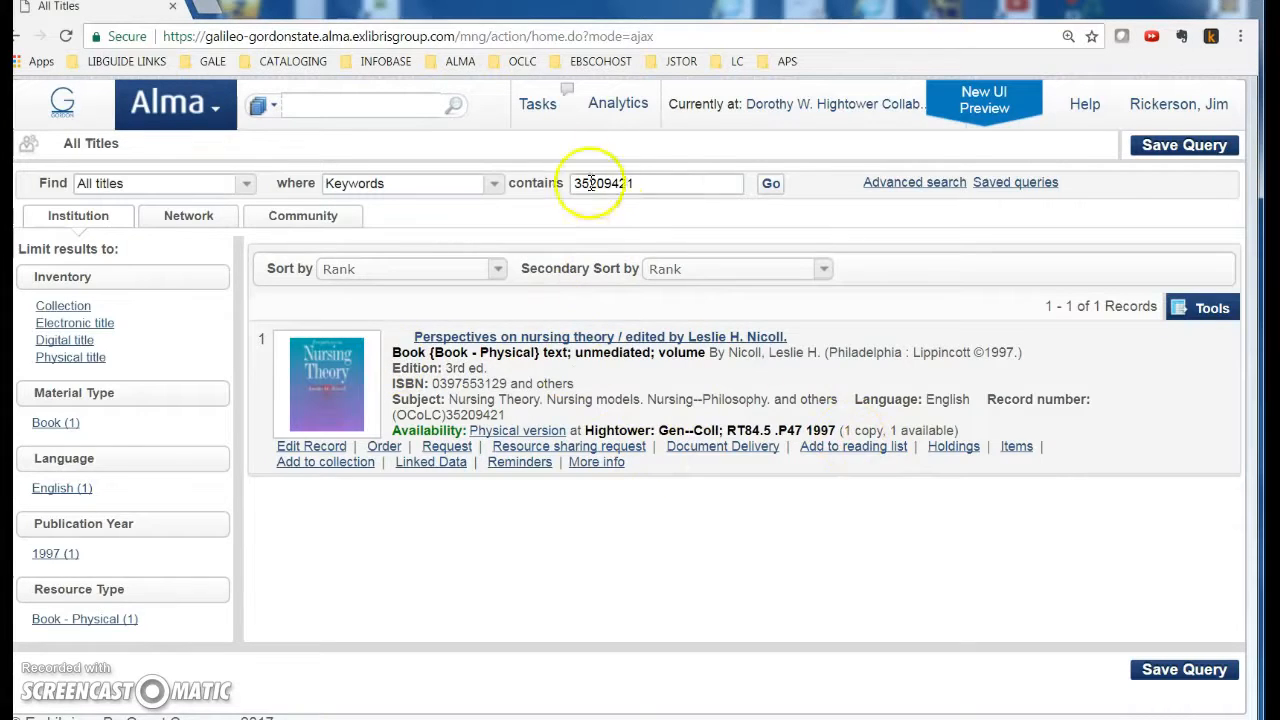
pyautogui.moveTo(632, 185); pyautogui.dragTo(466, 174)
pyautogui.press('Delete')
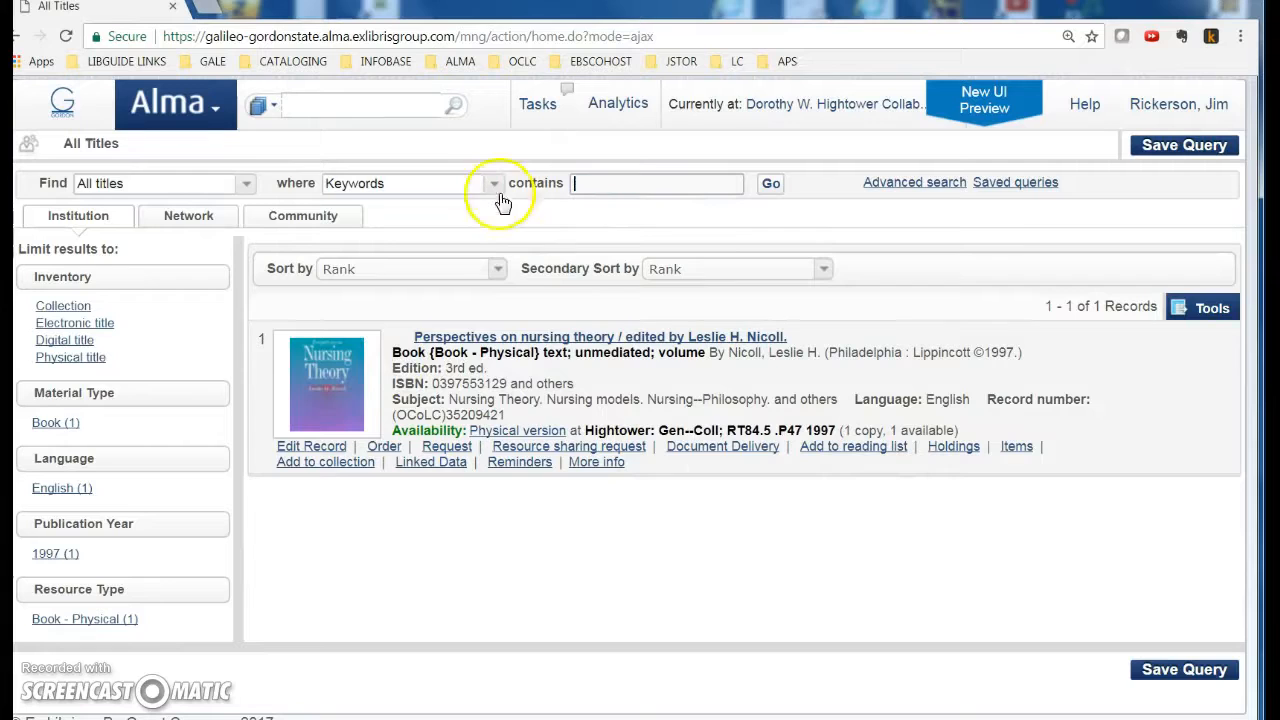
pyautogui.click(449, 415)
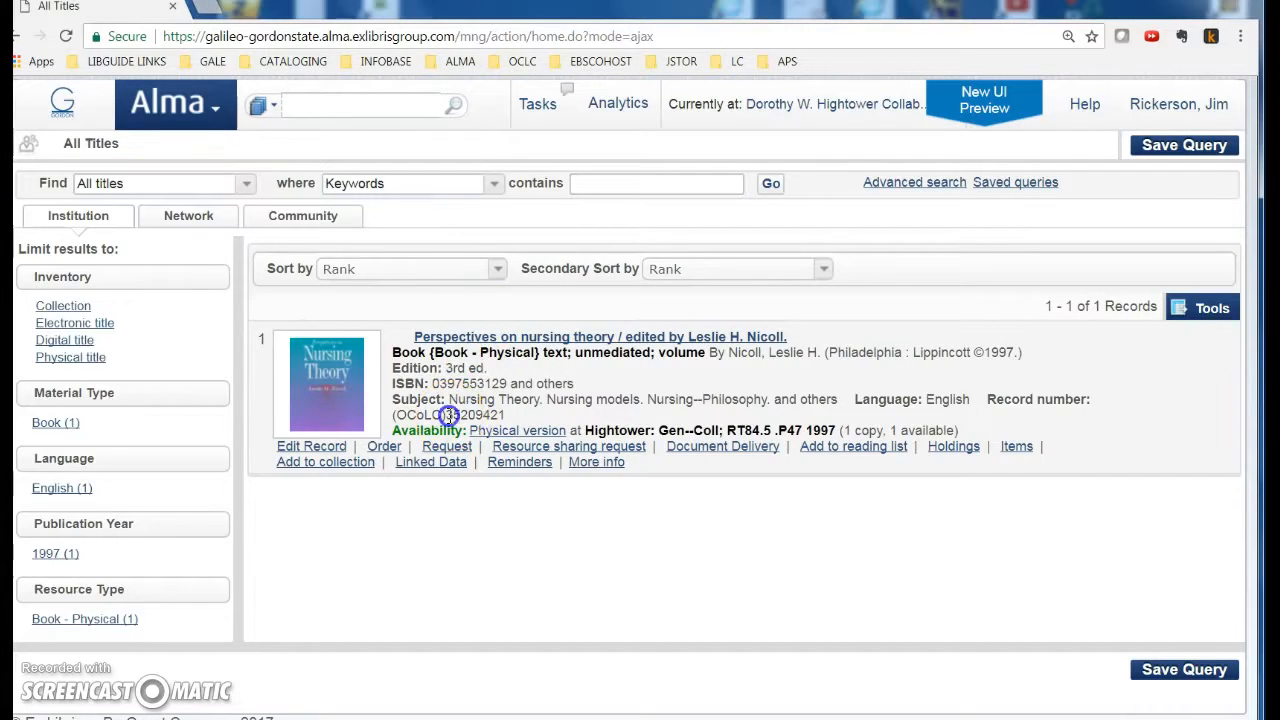
# Step: Paste OCLC number 35209421 into the withdrawn fy 2018 notes in Notepad
pyautogui.rightClick(533, 420)
pyautogui.click(577, 427)
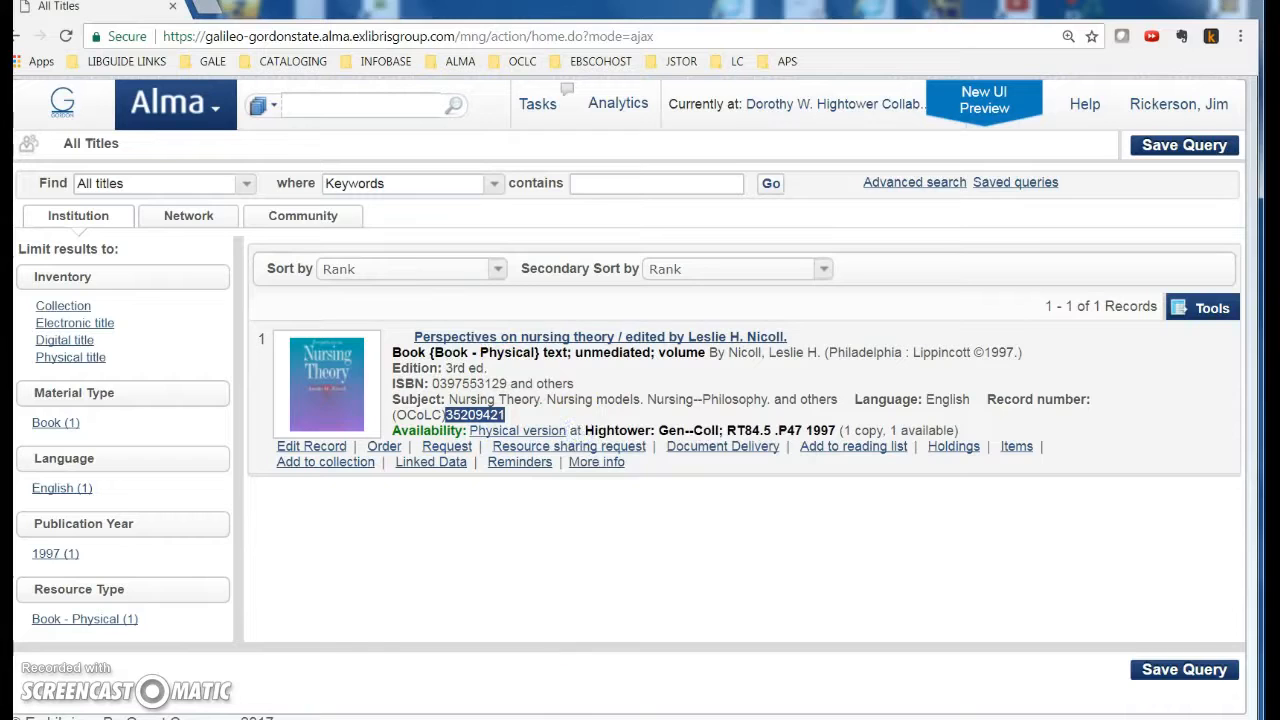
pyautogui.click(530, 719)
pyautogui.rightClick(367, 648)
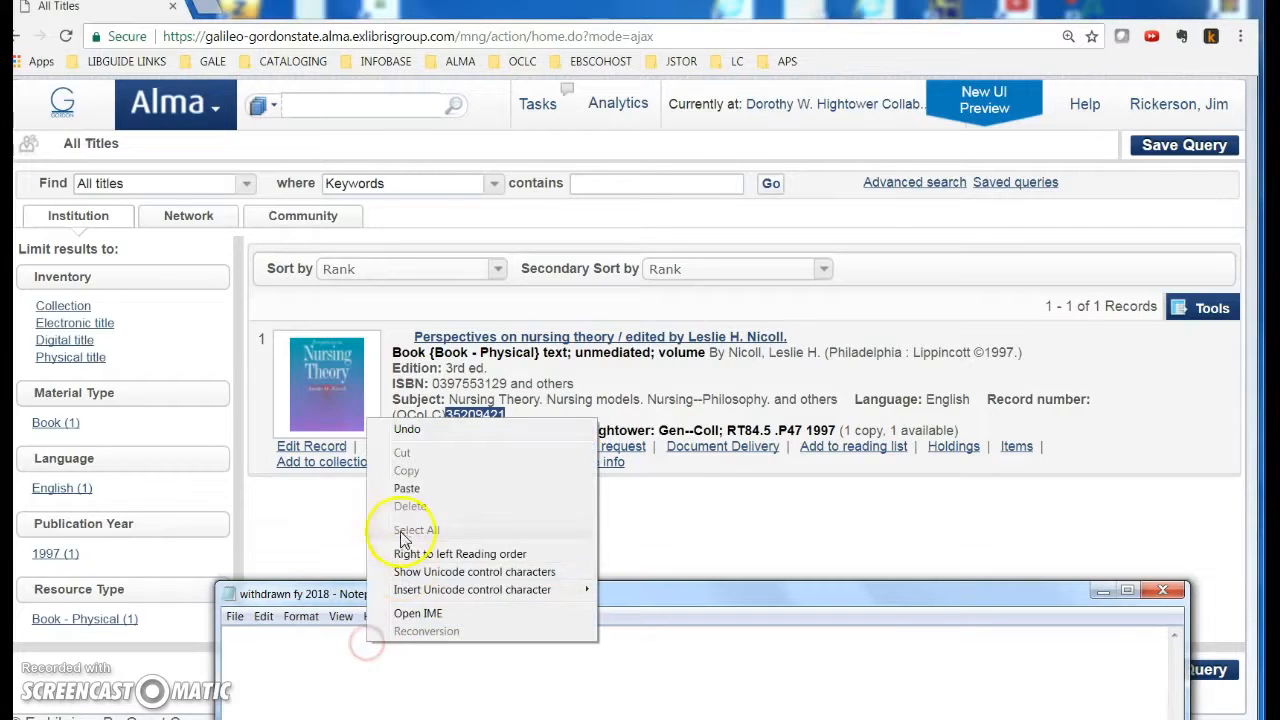
pyautogui.click(419, 482)
pyautogui.moveTo(491, 603); pyautogui.dragTo(444, 532)
pyautogui.click(308, 573)
pyautogui.click(1053, 520)
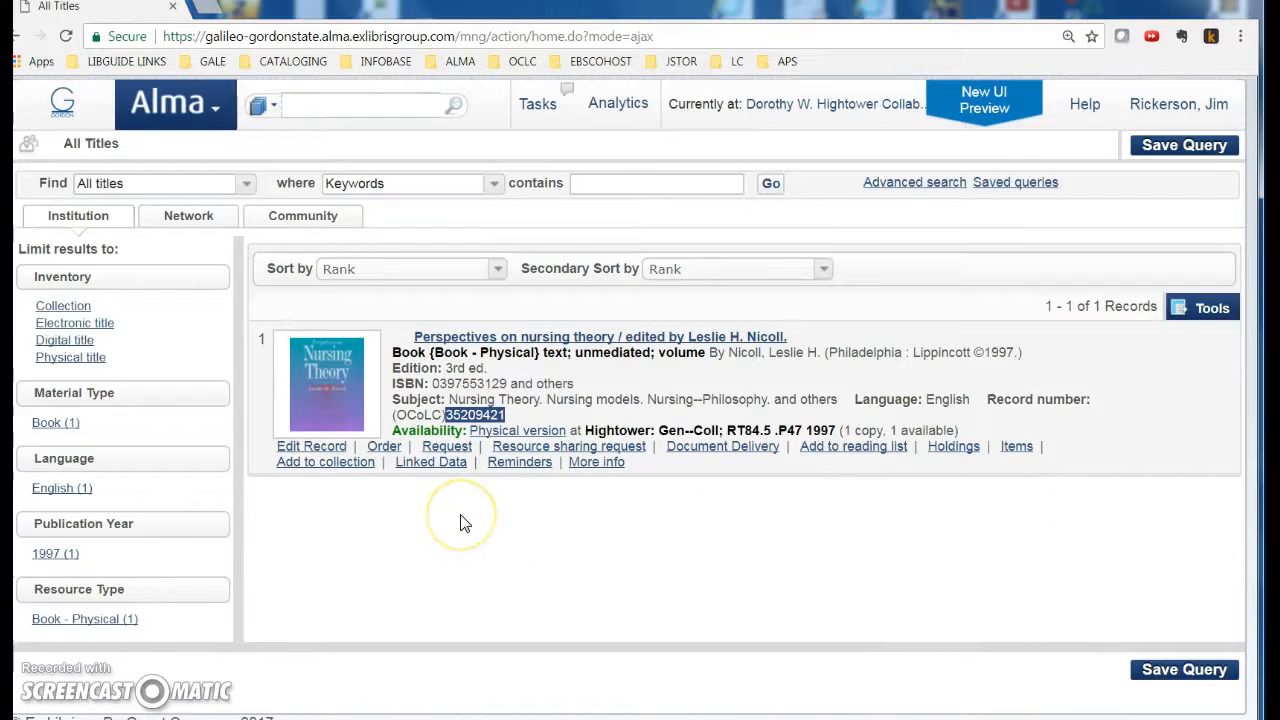
# Step: View the title's Hightower holdings record and start relinking it
pyautogui.click(955, 446)
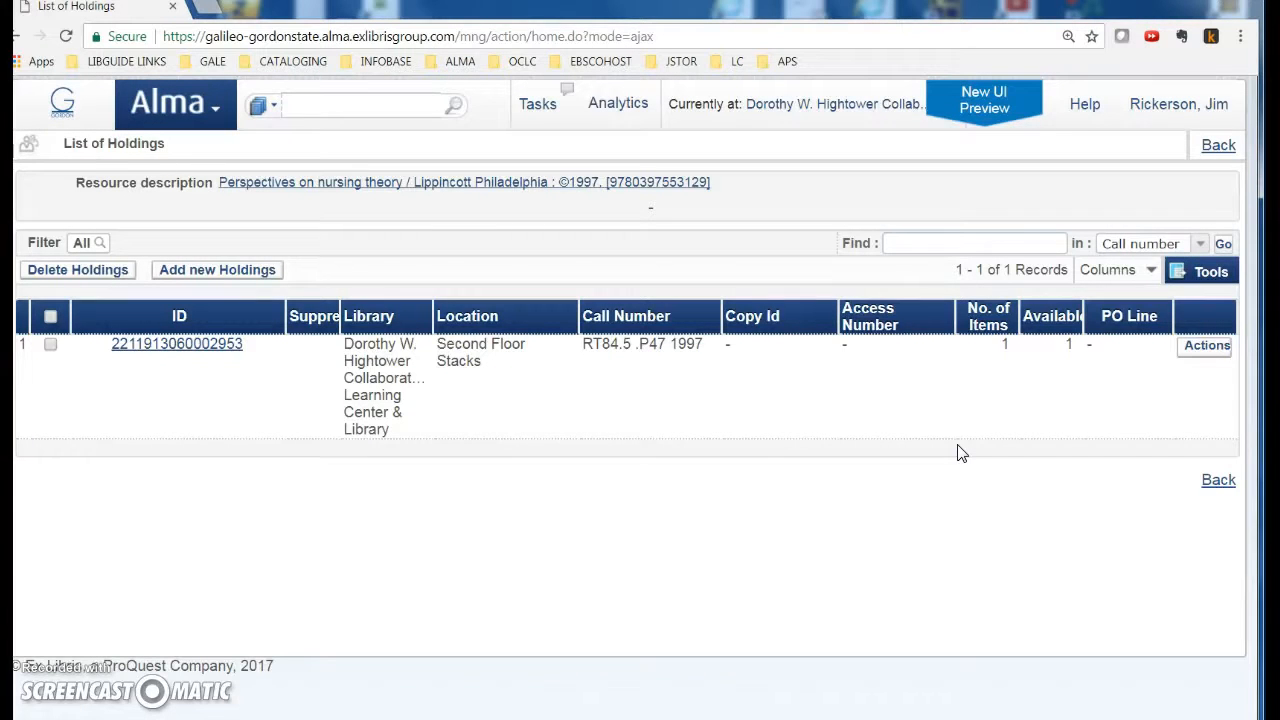
pyautogui.click(1203, 350)
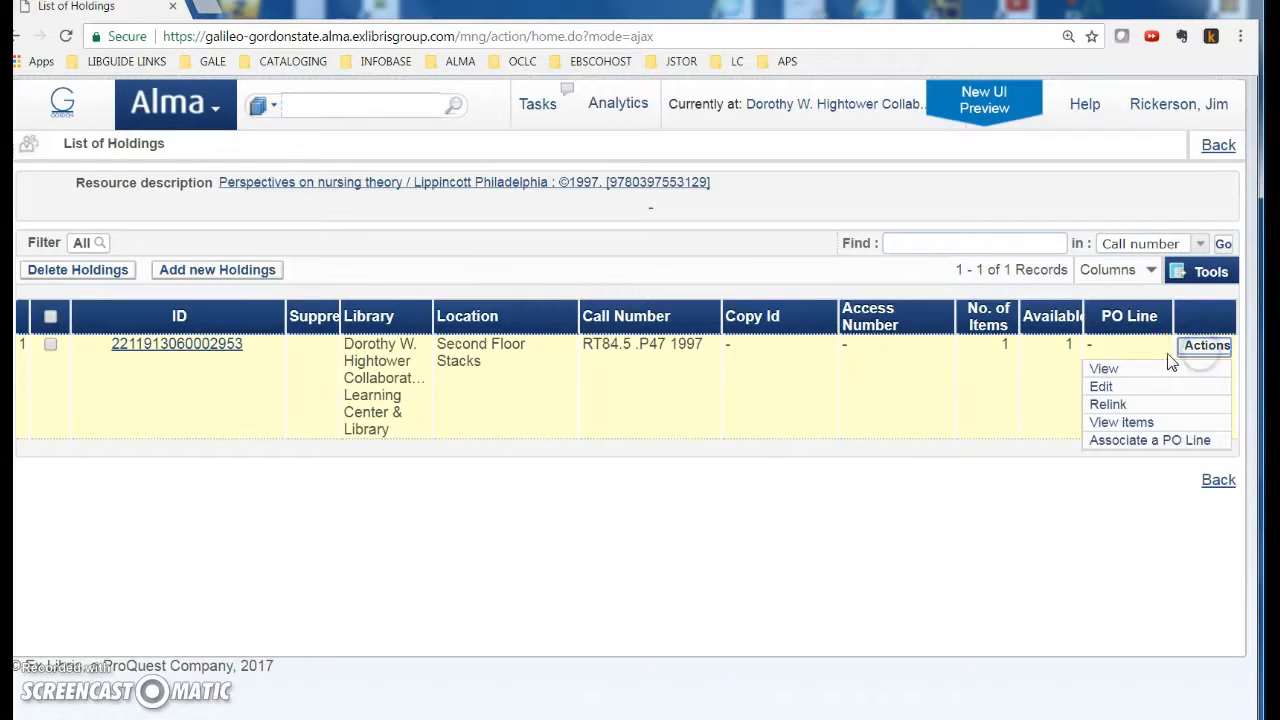
pyautogui.click(1100, 368)
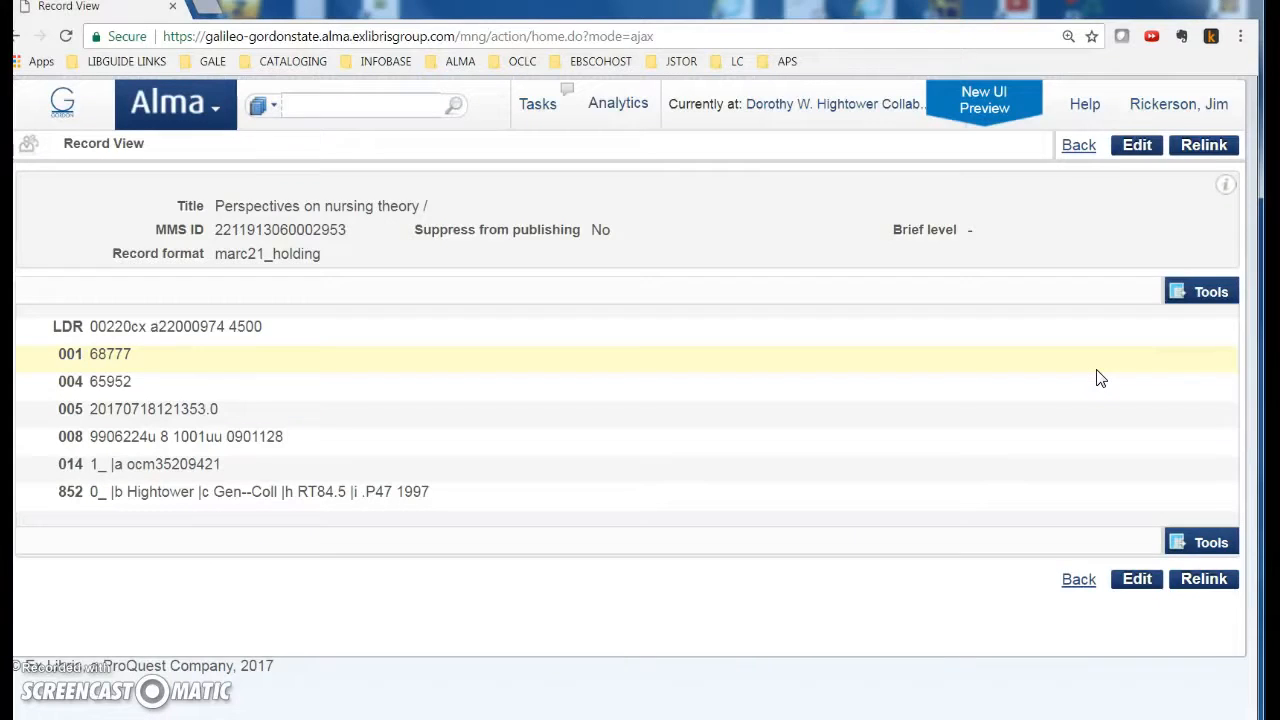
pyautogui.click(1205, 145)
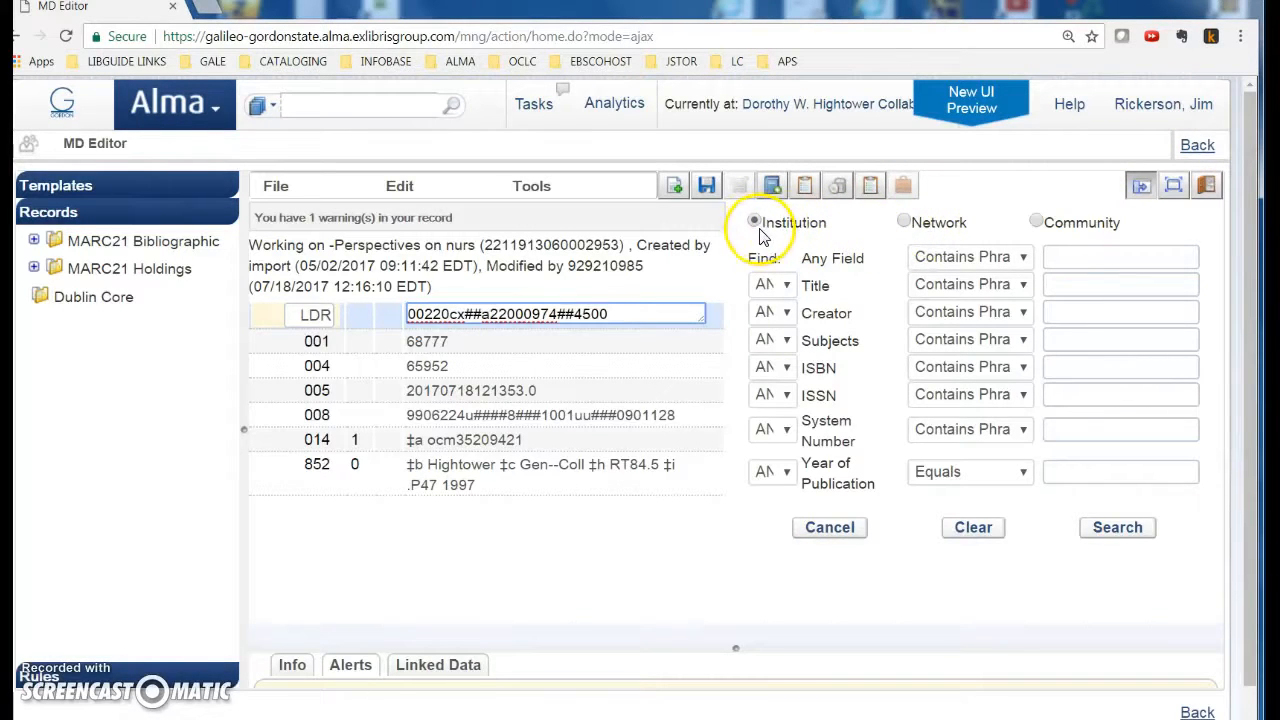
# Step: Search the Network zone for title 'perspectives on nursing' with the author's surname as creator
pyautogui.click(904, 223)
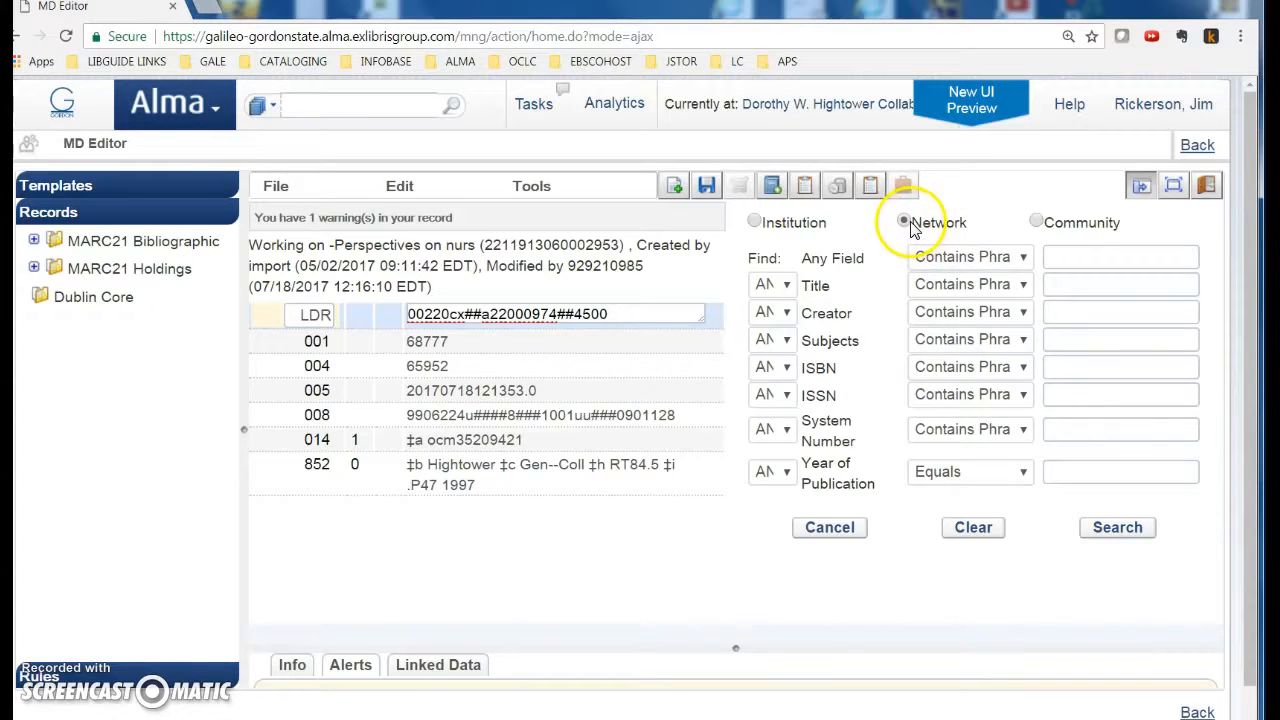
pyautogui.click(1069, 288)
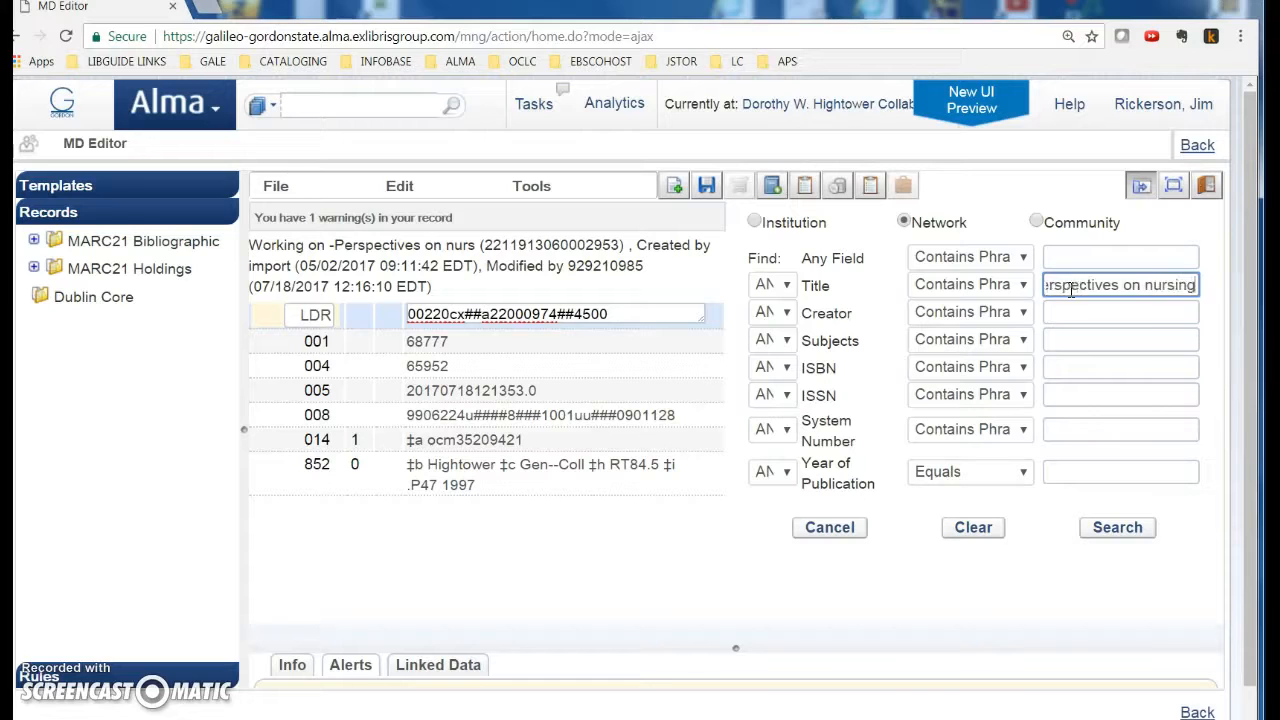
pyautogui.click(1085, 310)
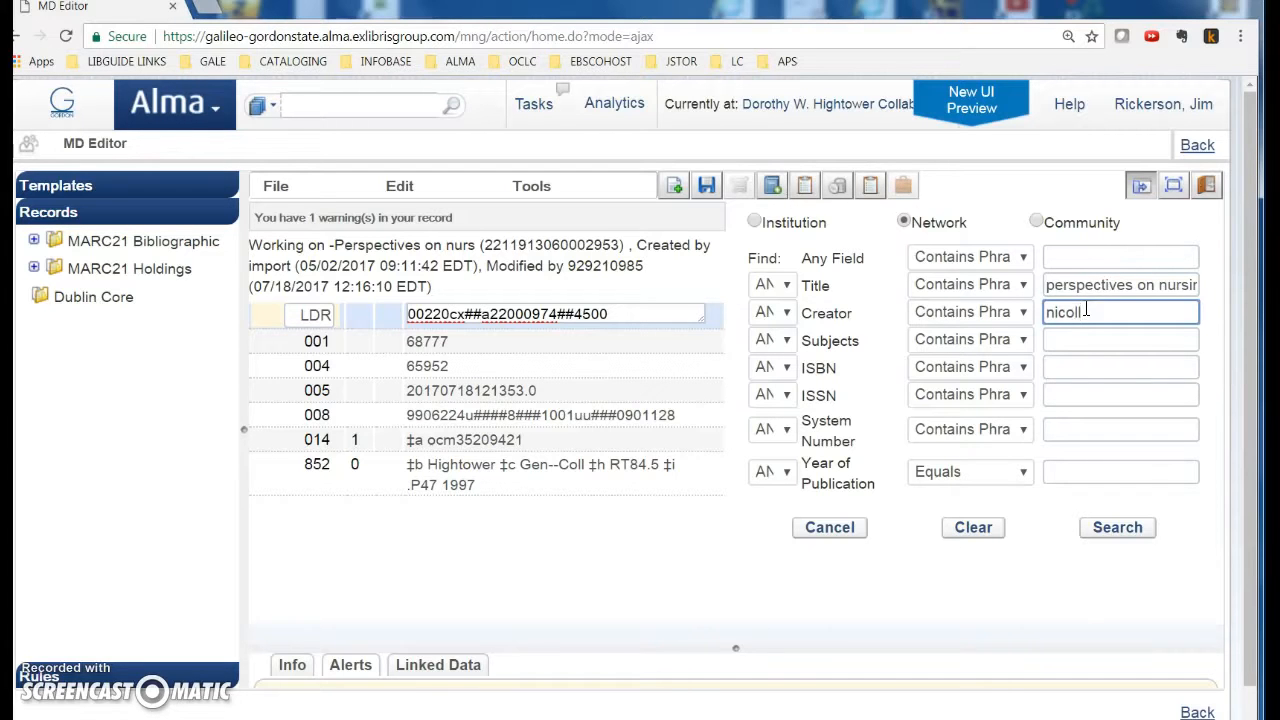
pyautogui.click(1118, 528)
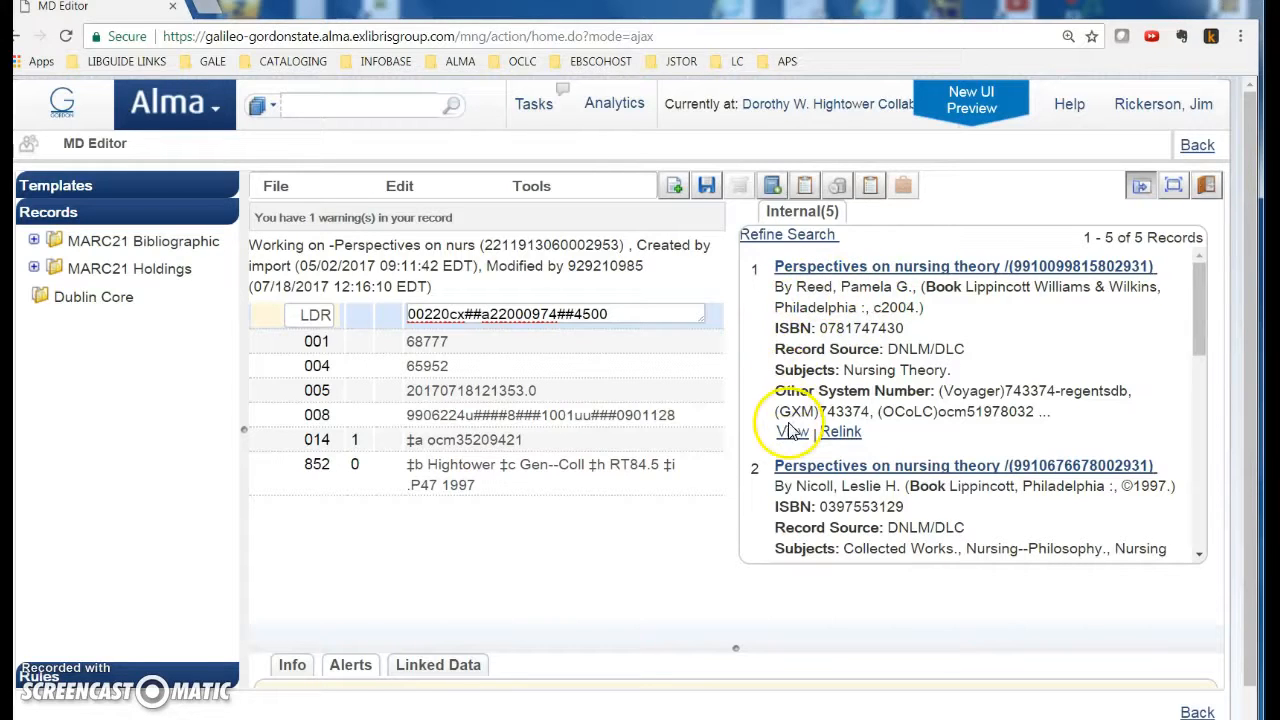
# Step: Bring up the saved OCLC number 35209421 from the Notepad notes
pyautogui.rightClick(343, 108)
pyautogui.click(450, 714)
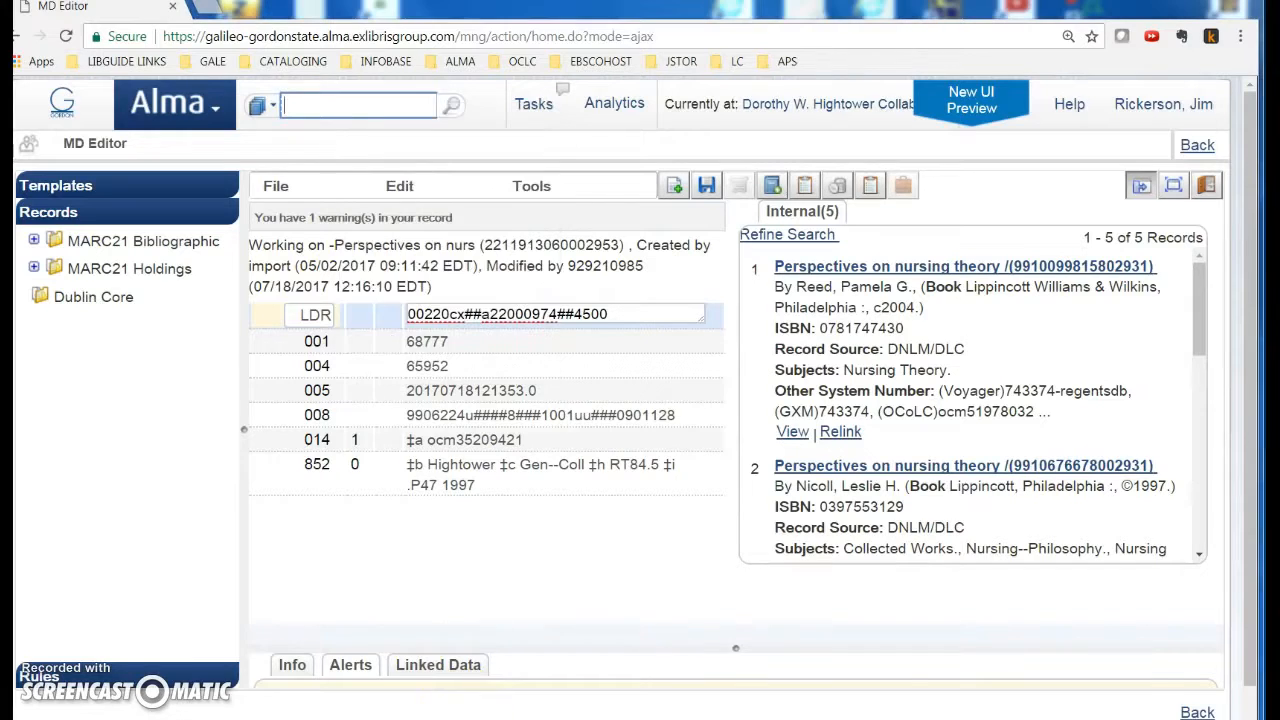
pyautogui.moveTo(535, 528); pyautogui.dragTo(567, 504)
pyautogui.moveTo(295, 544); pyautogui.dragTo(183, 541)
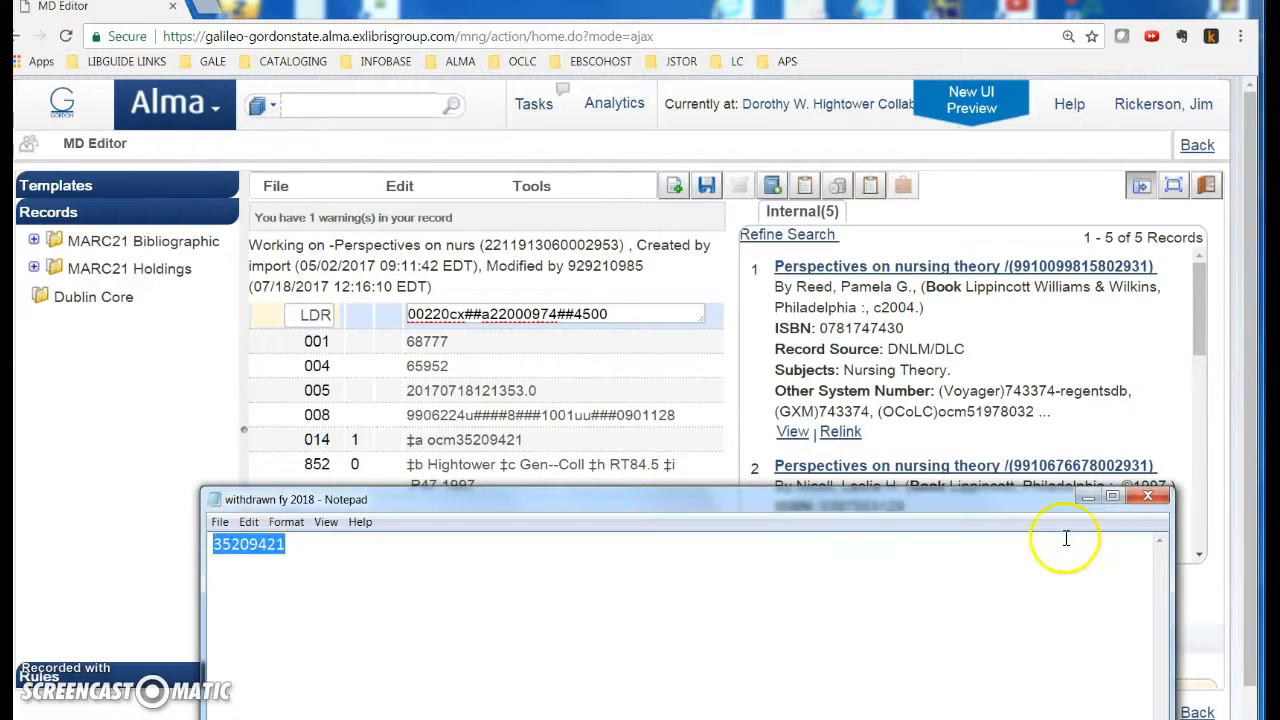
pyautogui.click(1087, 497)
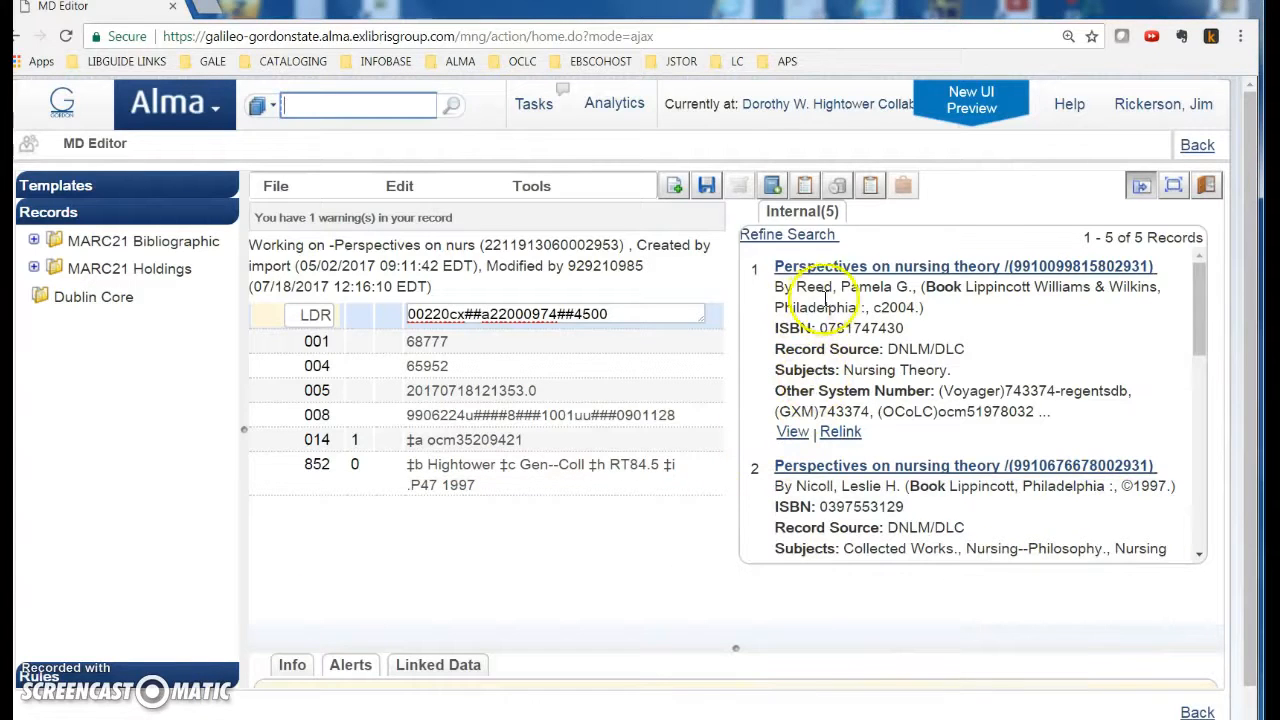
# Step: Inspect the first candidate's MARC record, which is the 4th ed., and reject it
pyautogui.click(790, 431)
pyautogui.scroll(-5, 790, 440)
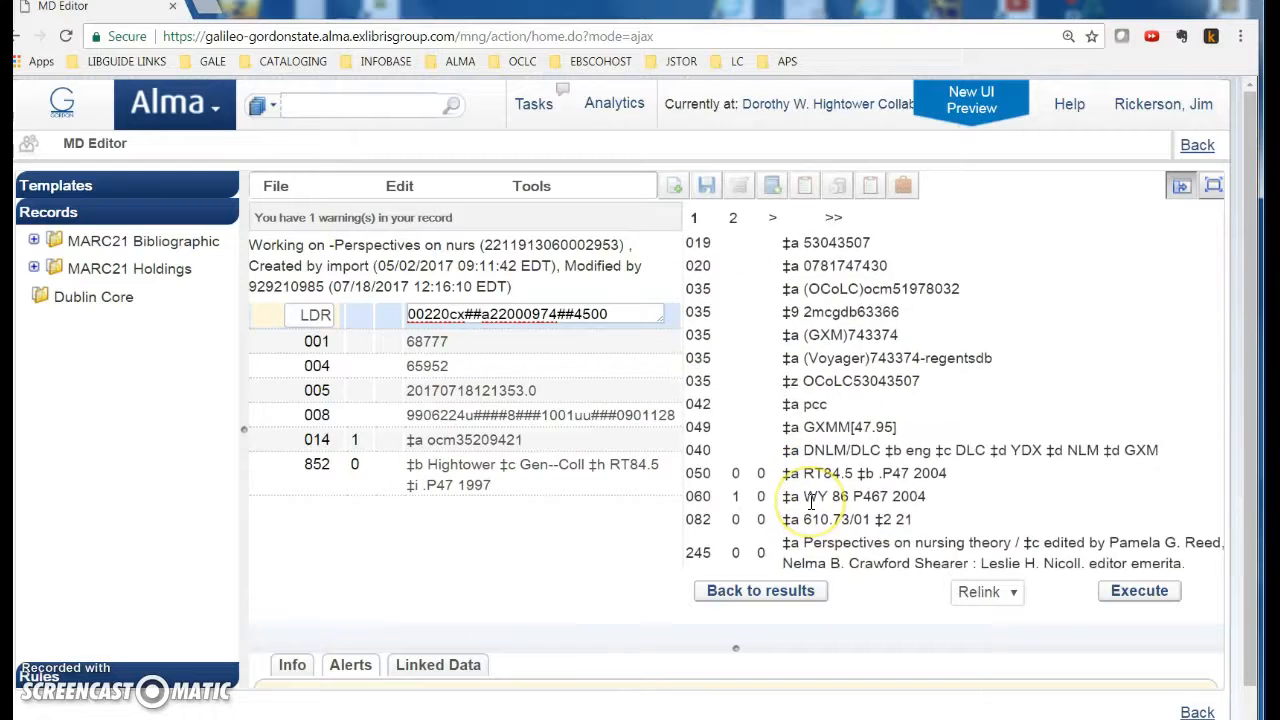
pyautogui.click(808, 400)
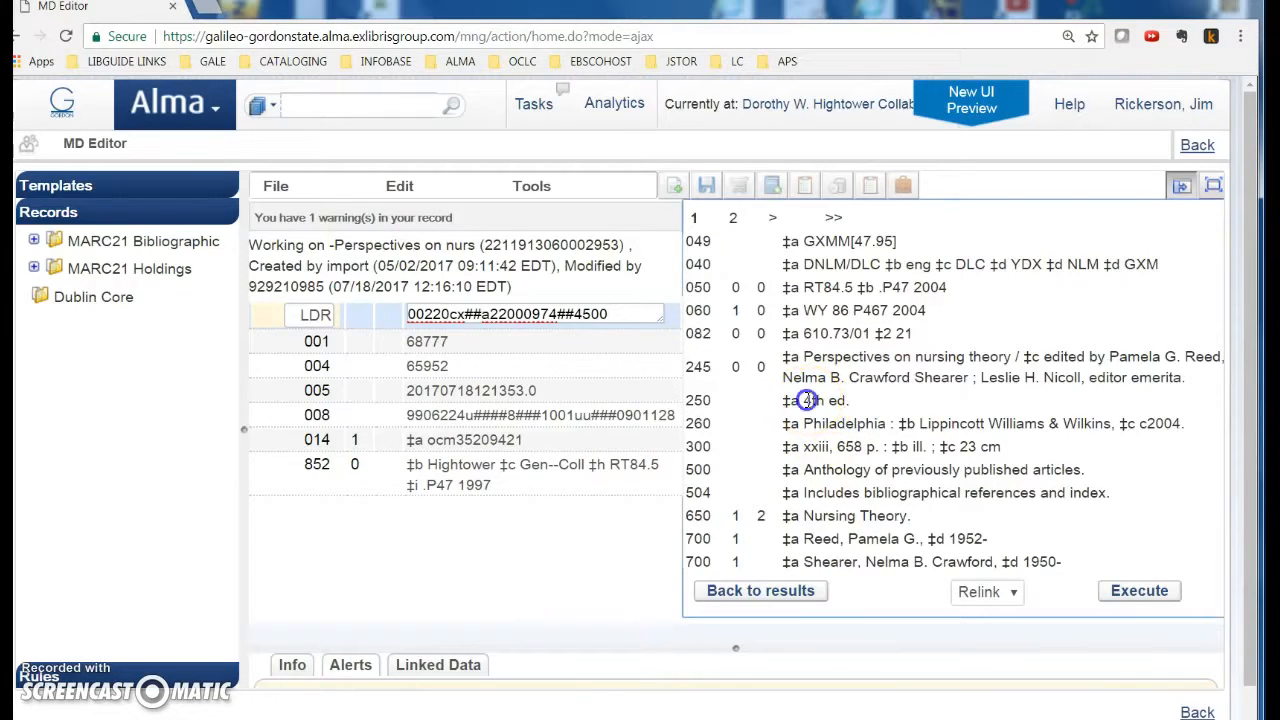
pyautogui.click(775, 596)
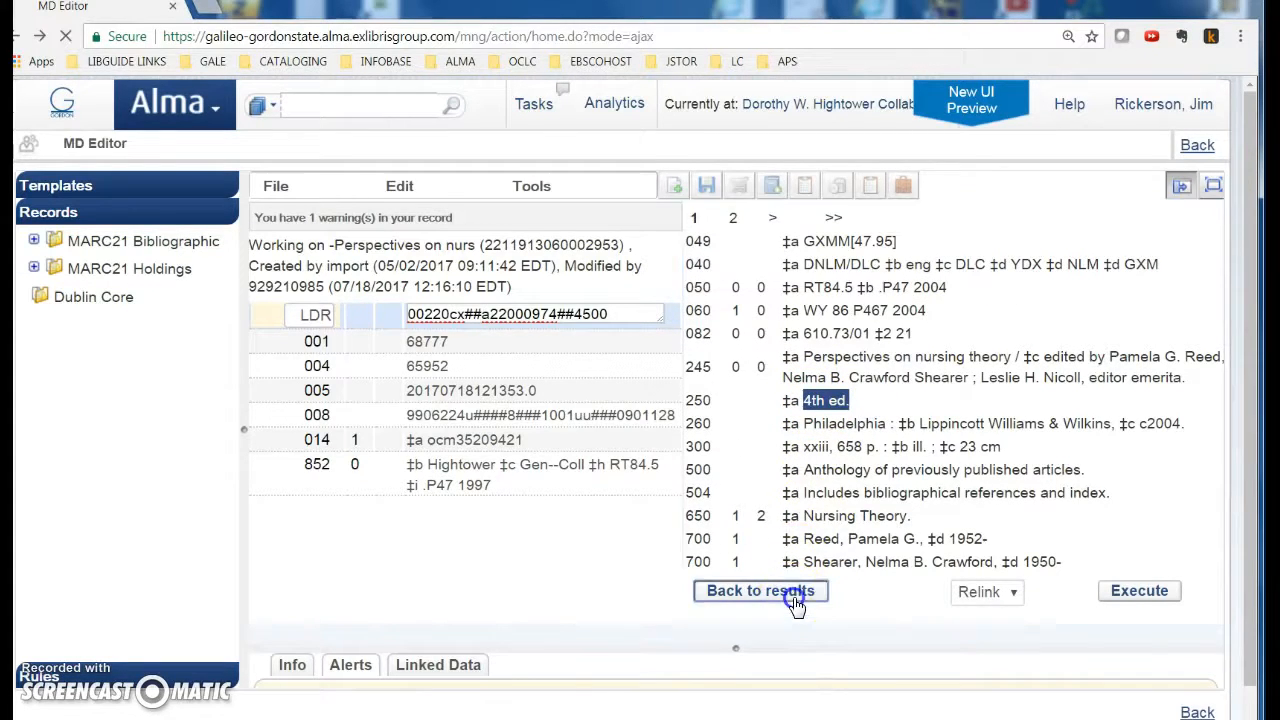
pyautogui.click(920, 434)
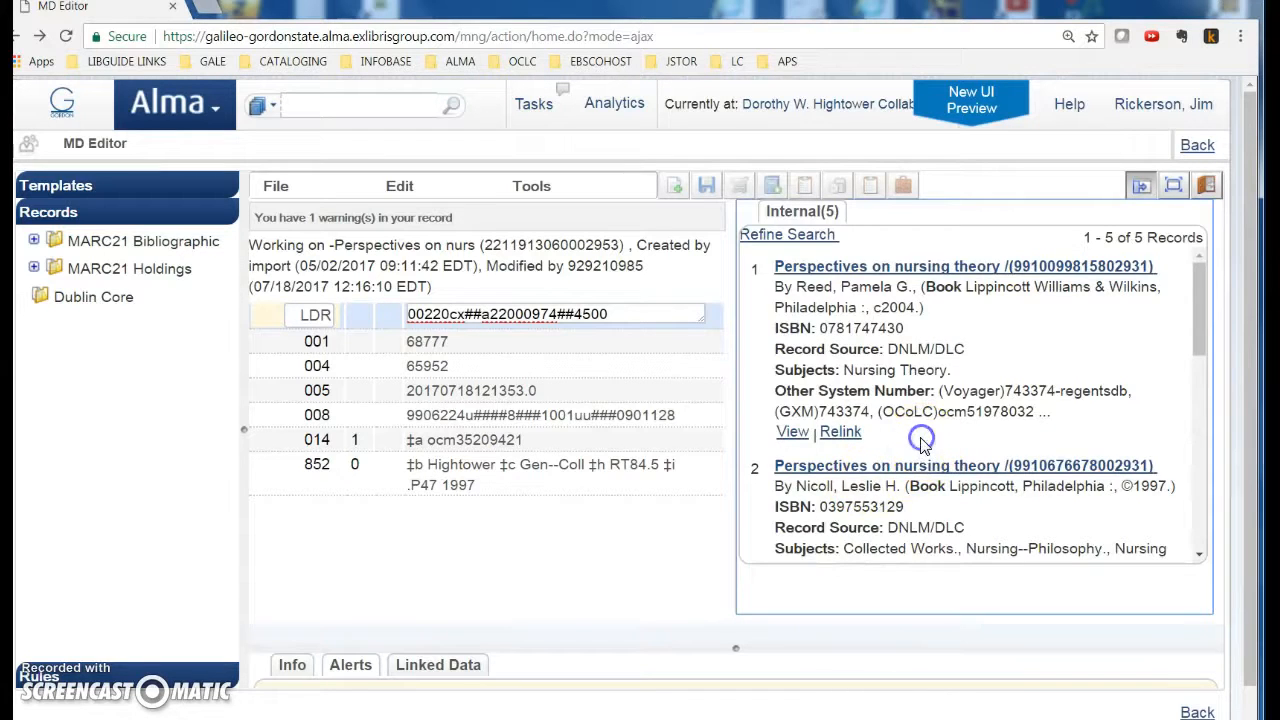
pyautogui.scroll(-5, 920, 440)
pyautogui.scroll(3, 922, 440)
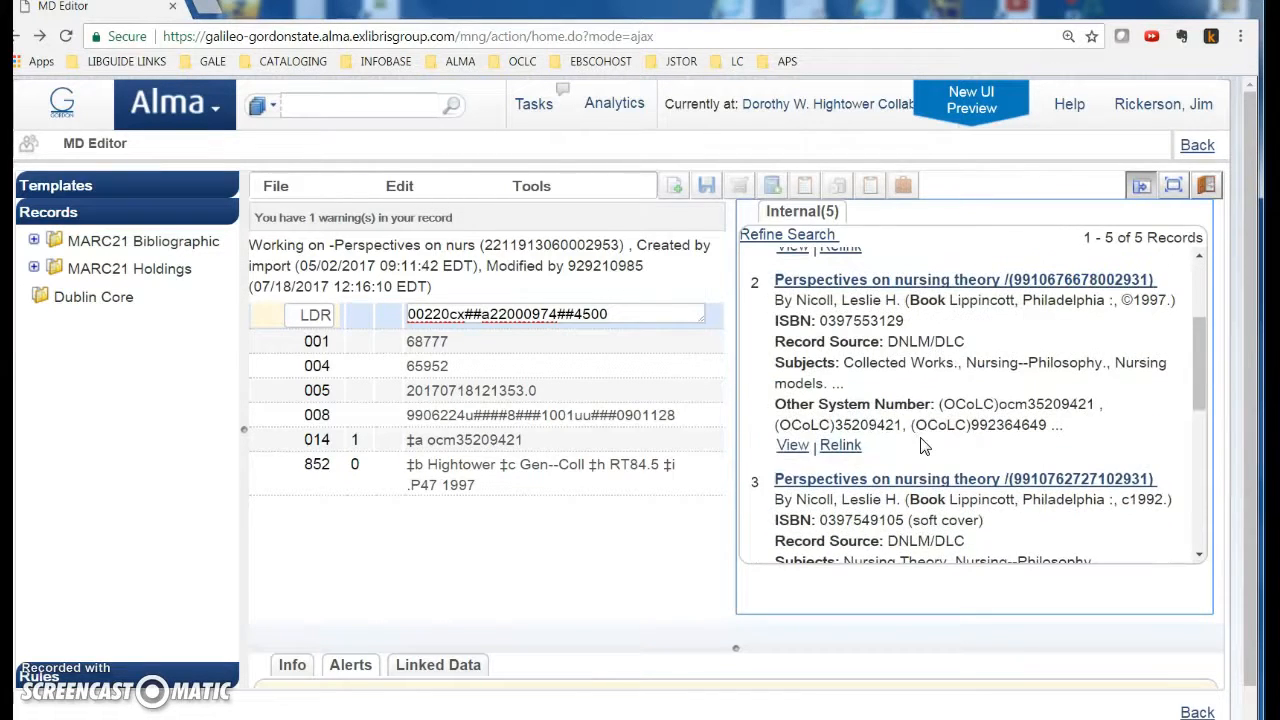
# Step: Confirm record 2 is the 3rd ed. with OCLC 35209421 and relink the holdings to it
pyautogui.click(790, 450)
pyautogui.scroll(-5, 812, 500)
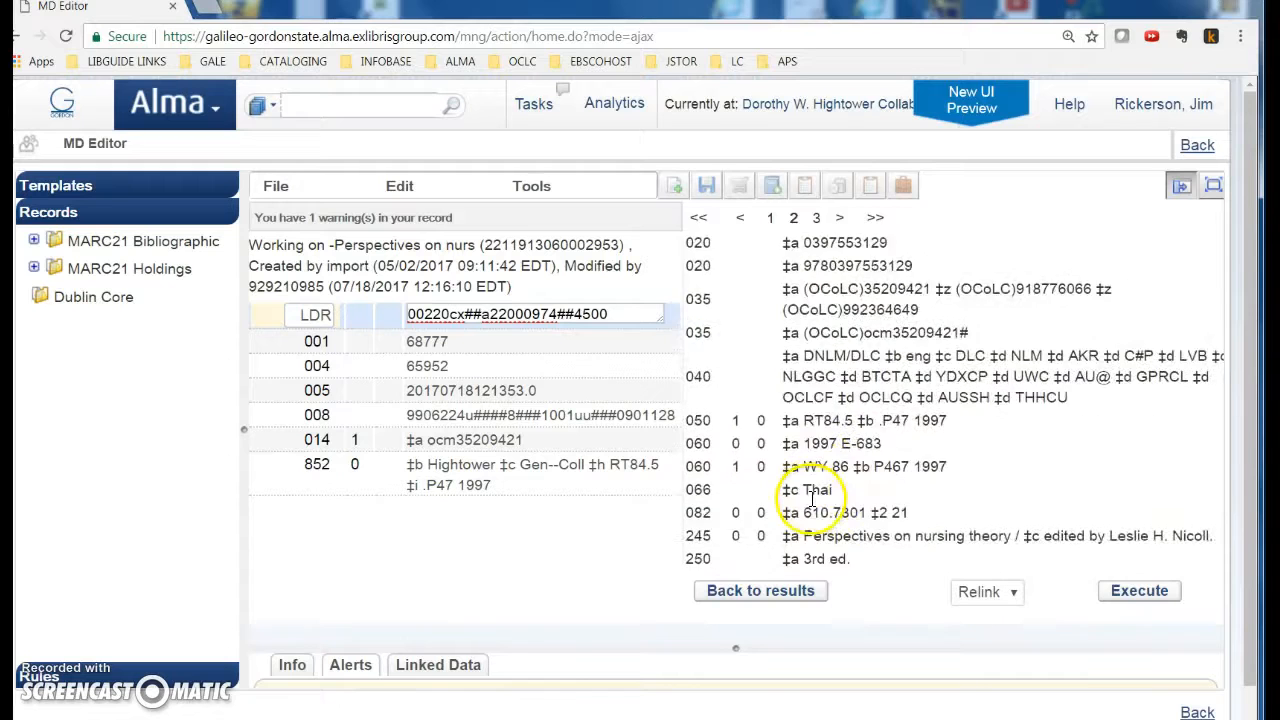
pyautogui.moveTo(804, 468); pyautogui.dragTo(882, 470)
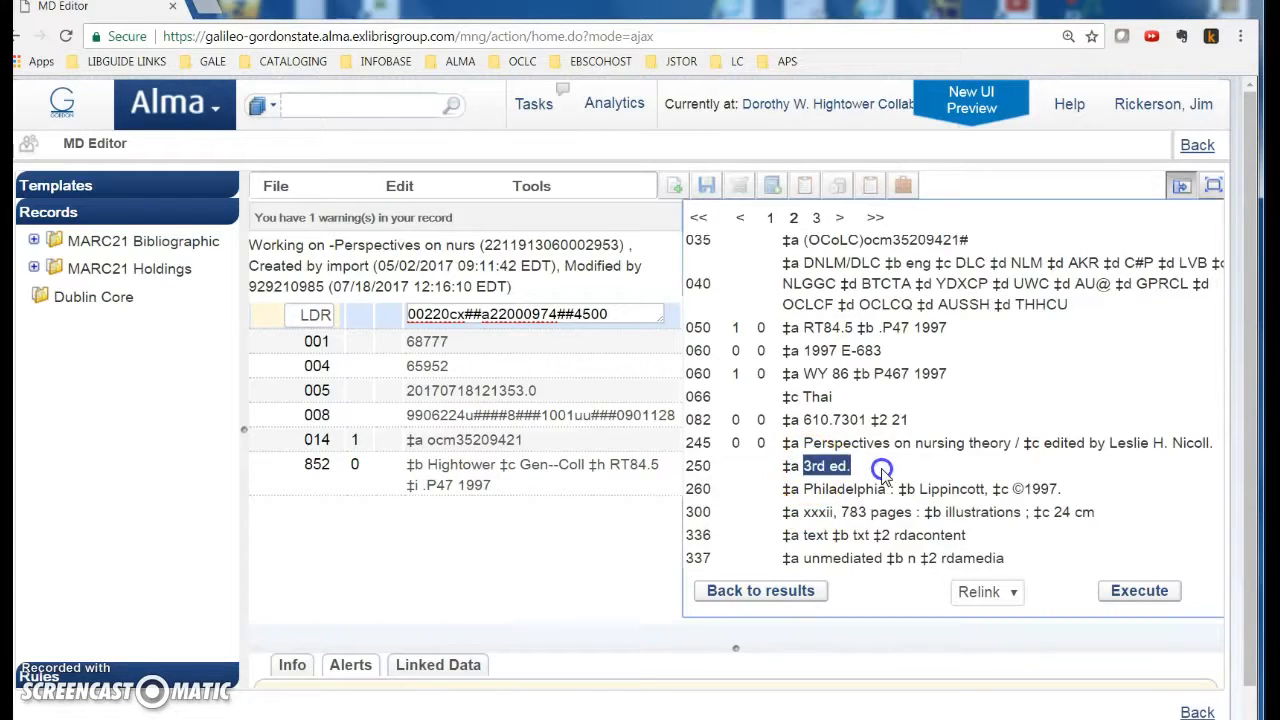
pyautogui.click(780, 593)
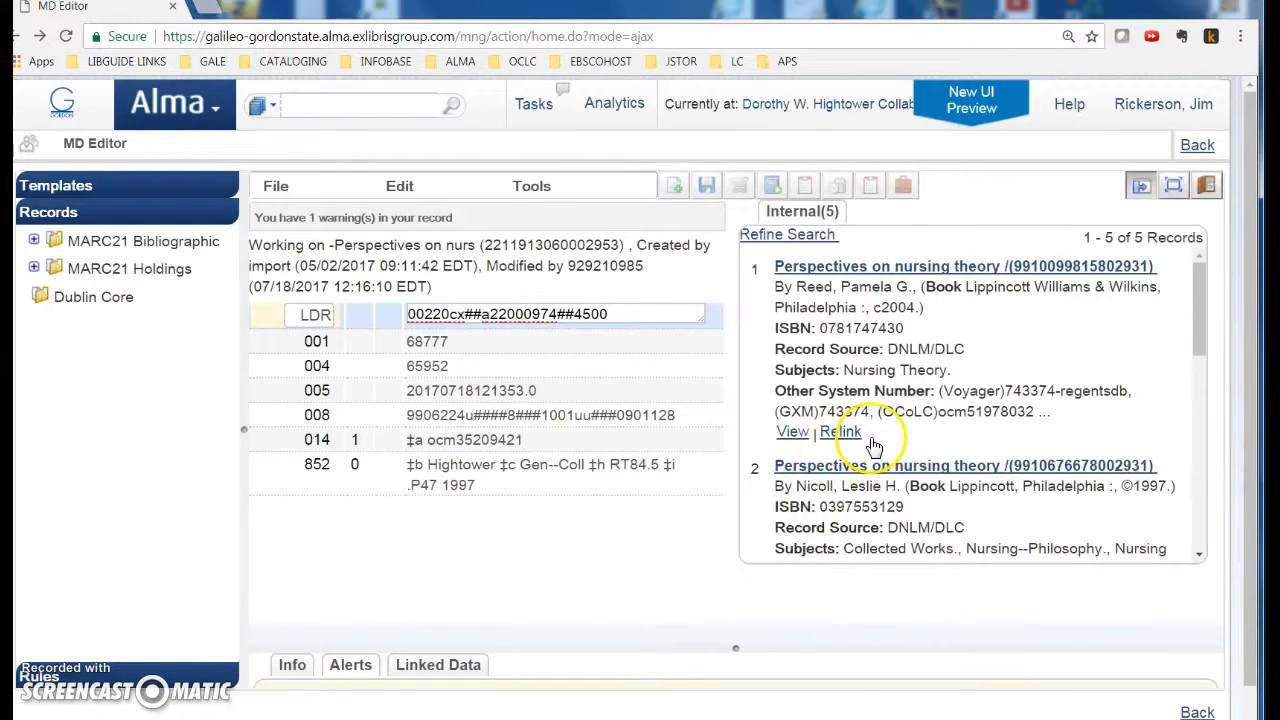
pyautogui.scroll(-3, 873, 445)
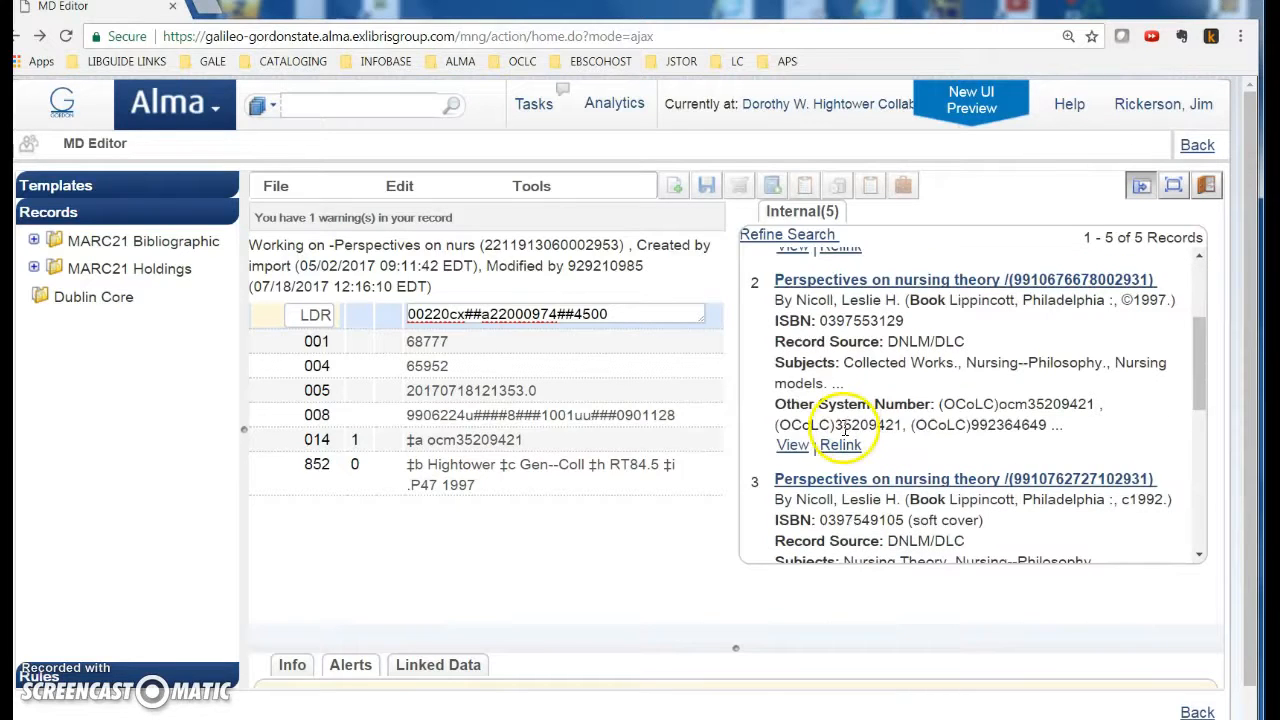
pyautogui.moveTo(836, 427); pyautogui.dragTo(904, 427)
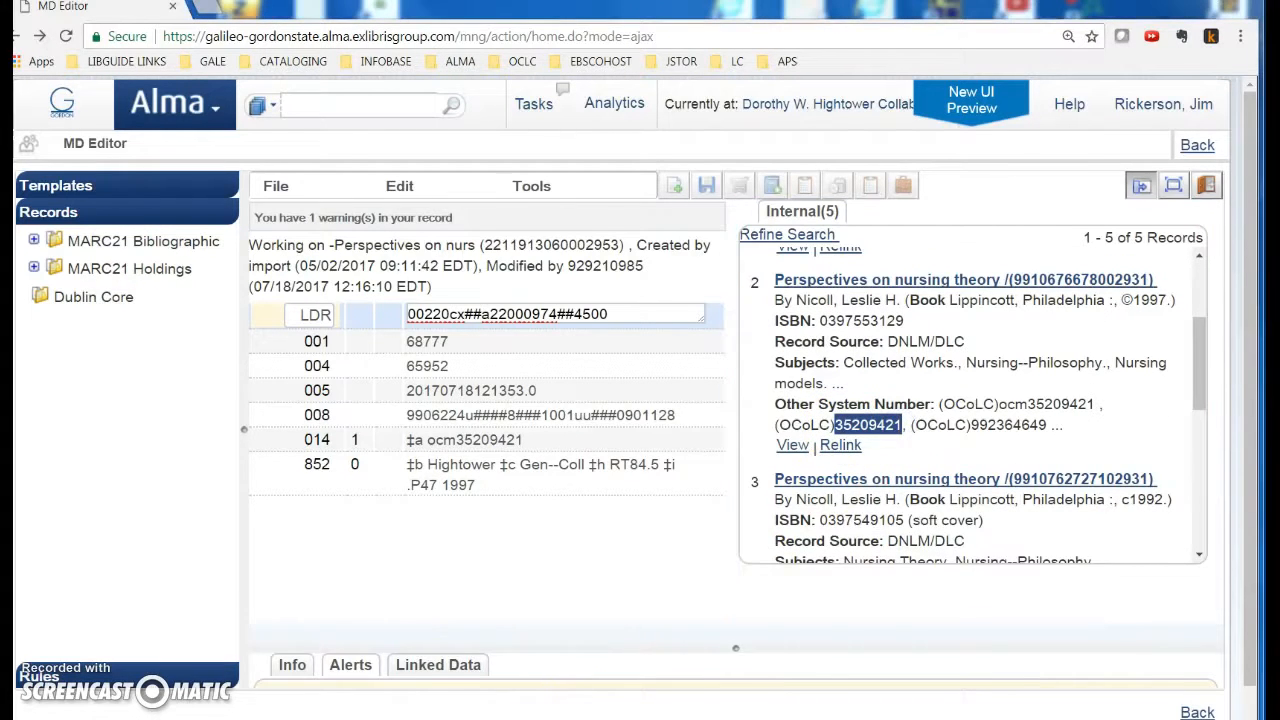
pyautogui.click(568, 718)
pyautogui.moveTo(747, 499); pyautogui.dragTo(1279, 472)
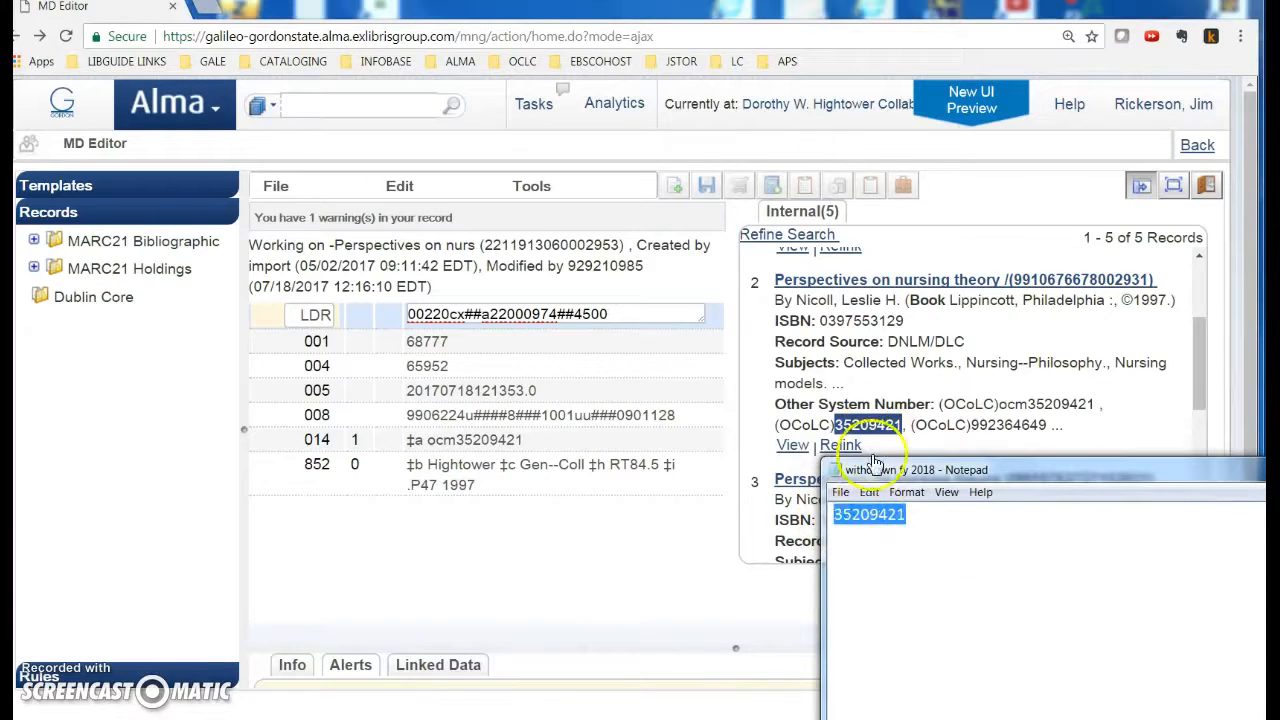
pyautogui.moveTo(973, 474); pyautogui.dragTo(400, 578)
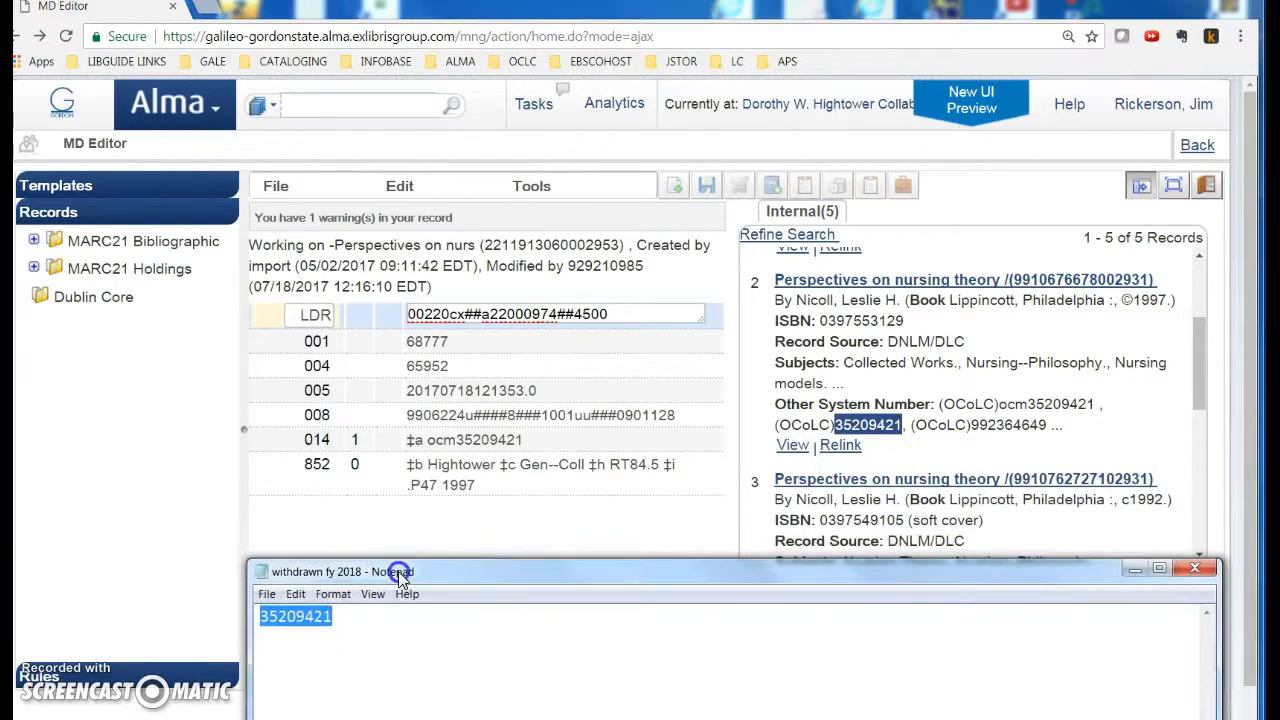
pyautogui.click(1137, 570)
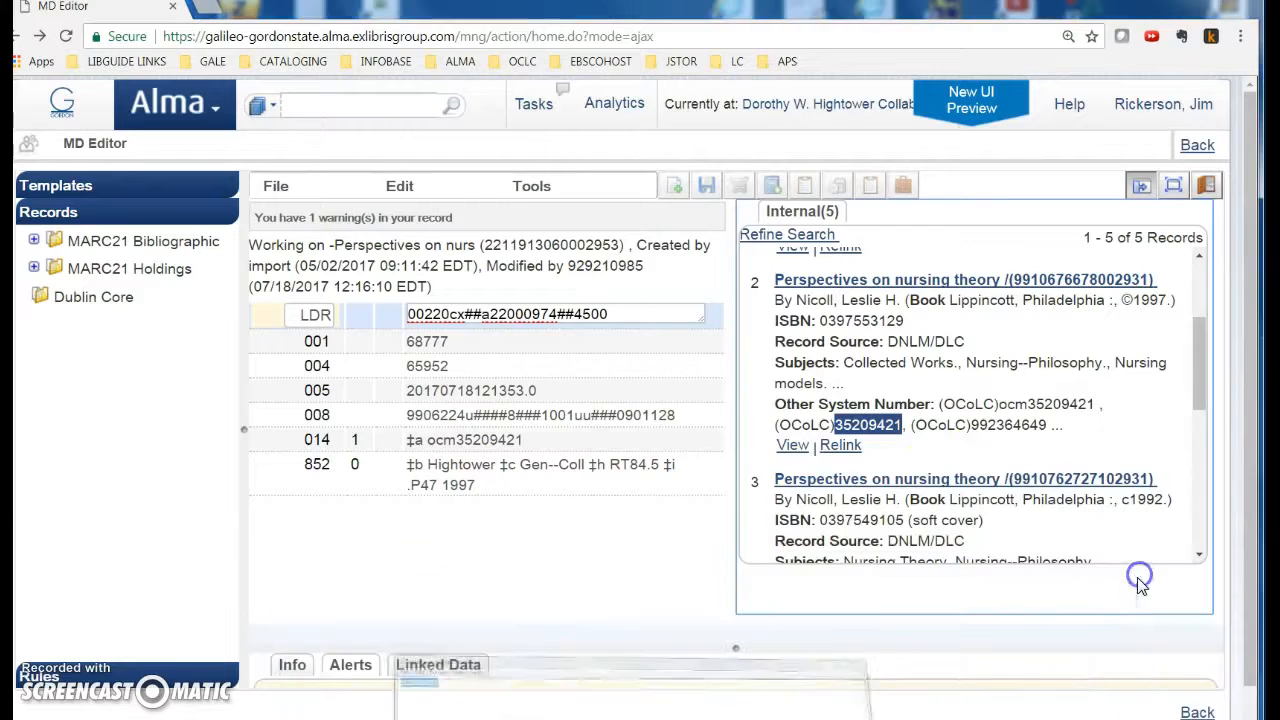
pyautogui.click(838, 446)
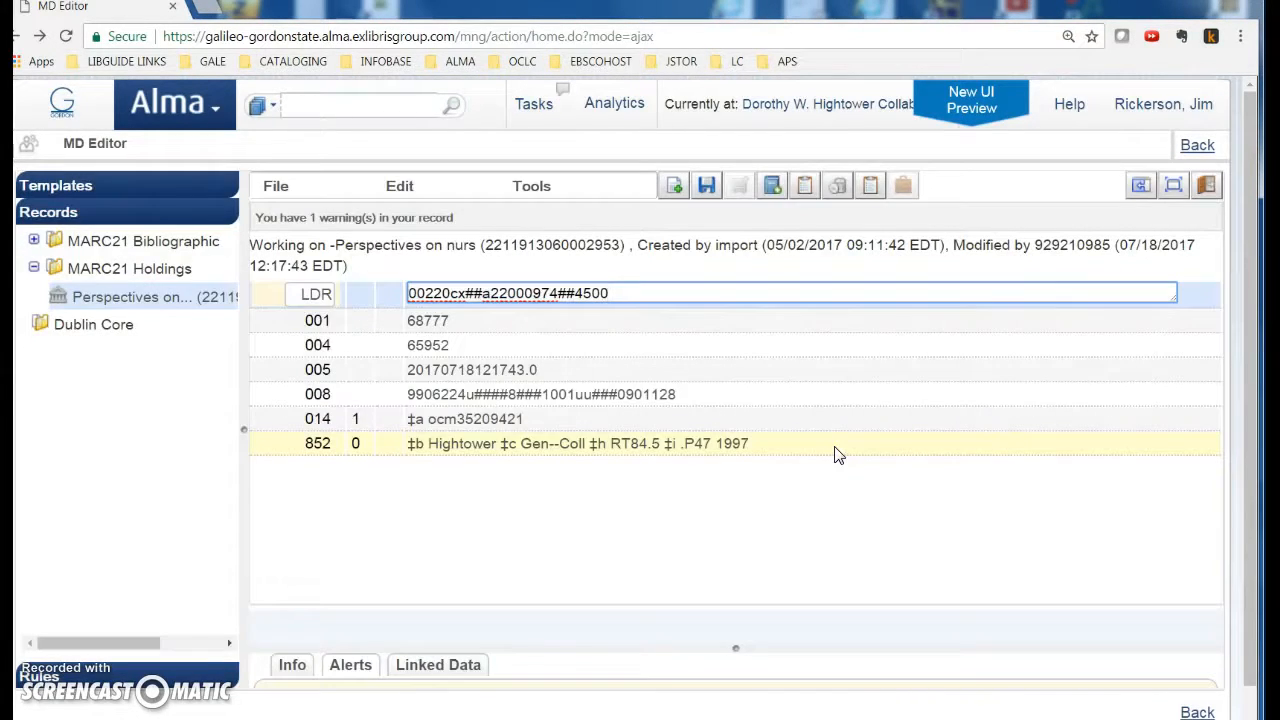
# Step: Save and release the relinked holdings record, then return to the two 1997 nursing theory results
pyautogui.click(284, 189)
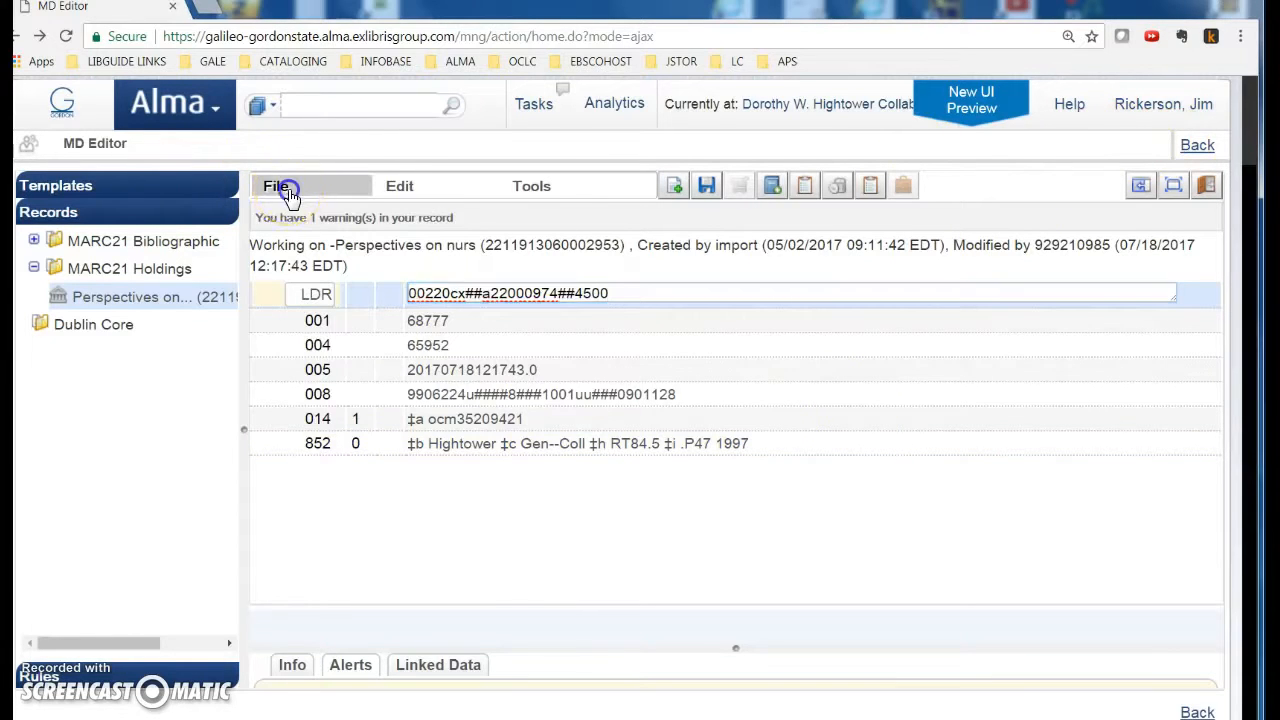
pyautogui.click(322, 316)
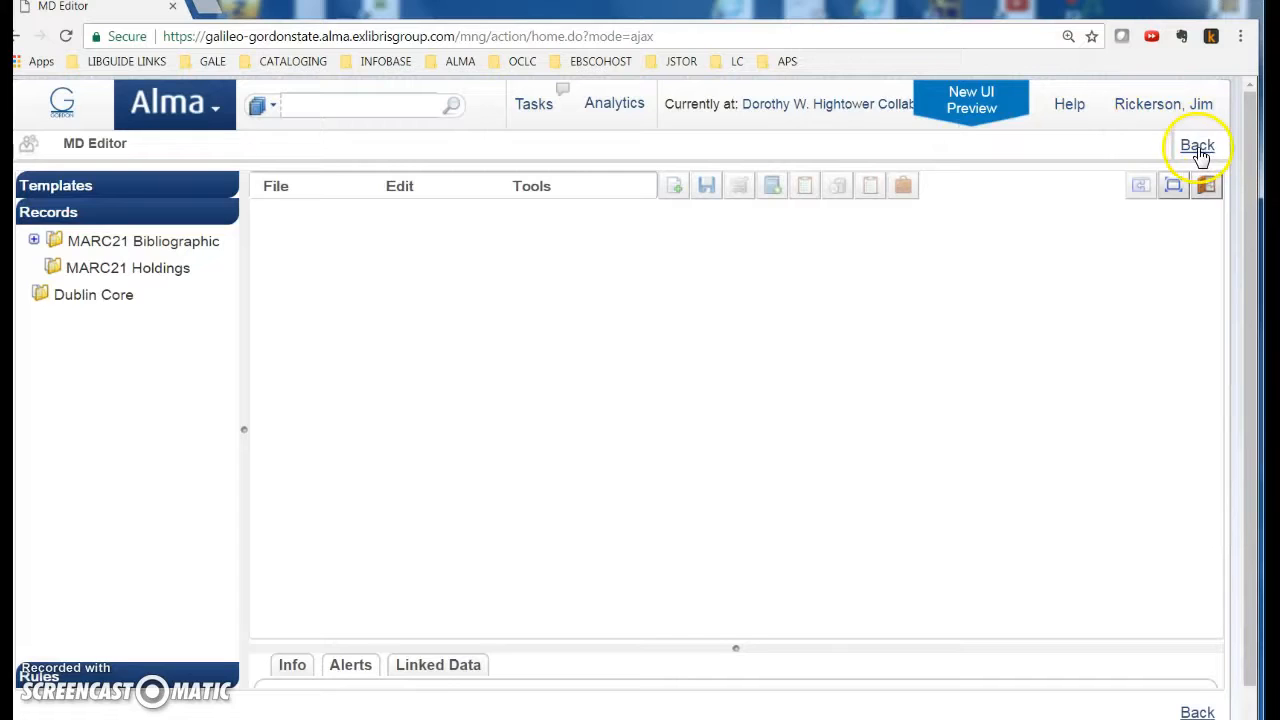
pyautogui.click(1198, 147)
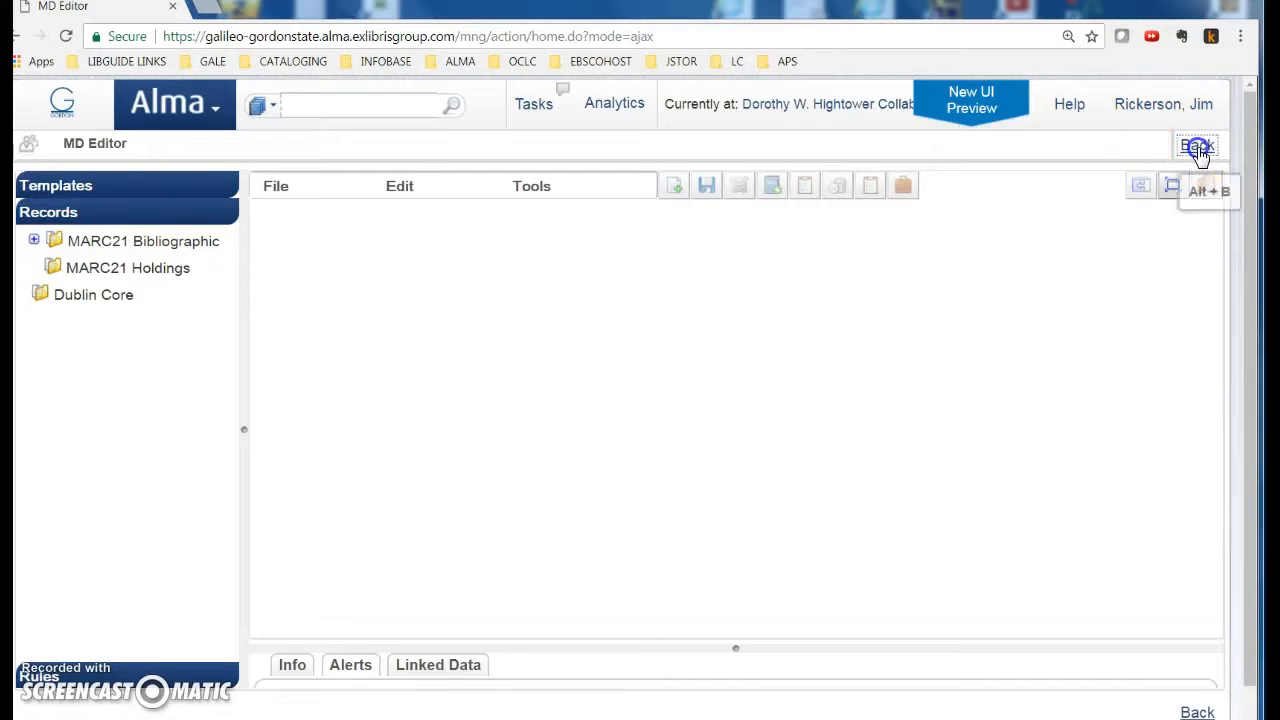
pyautogui.click(1079, 147)
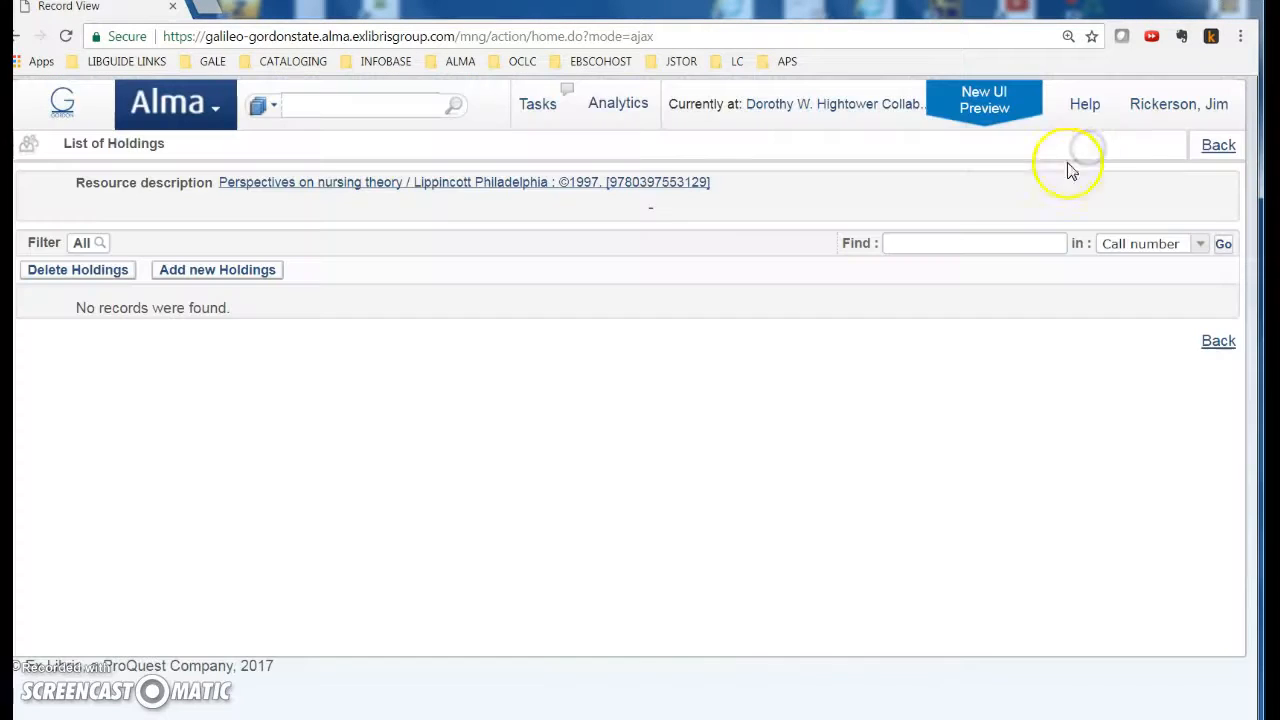
pyautogui.click(1219, 146)
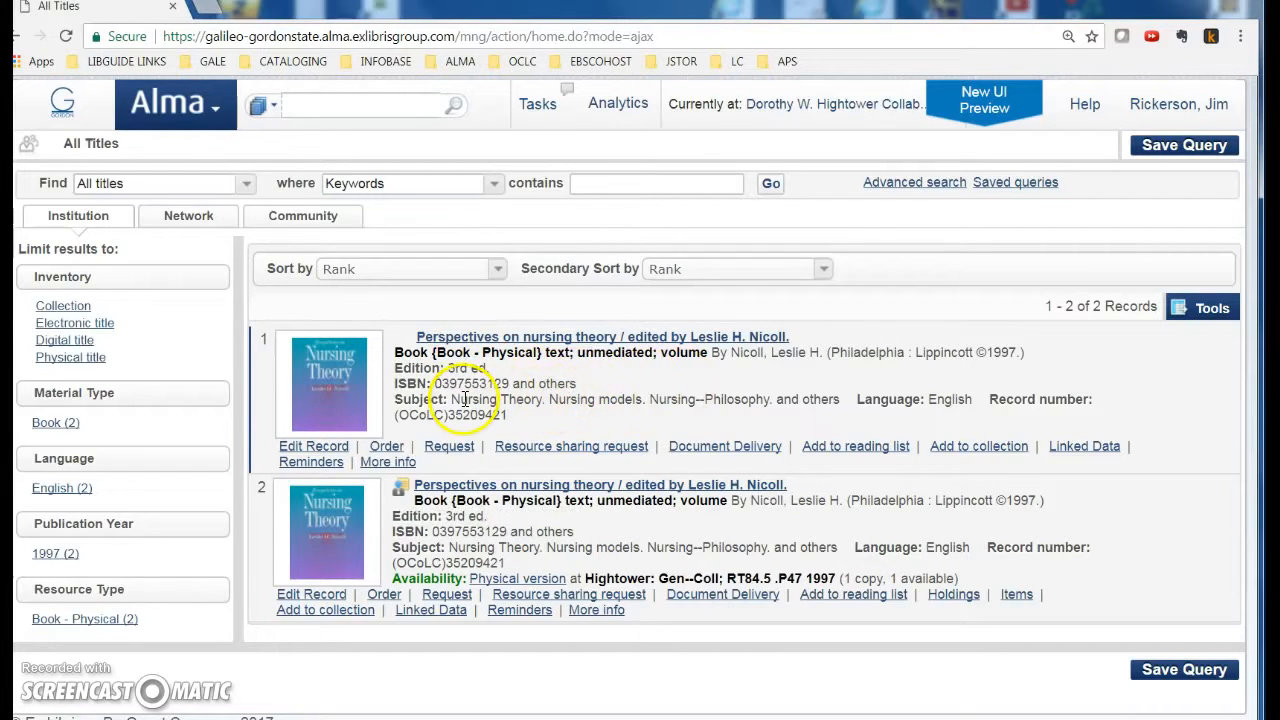
# Step: Delete the holdings-less duplicate nursing theory record and check the remaining record's Network holdings
pyautogui.click(313, 447)
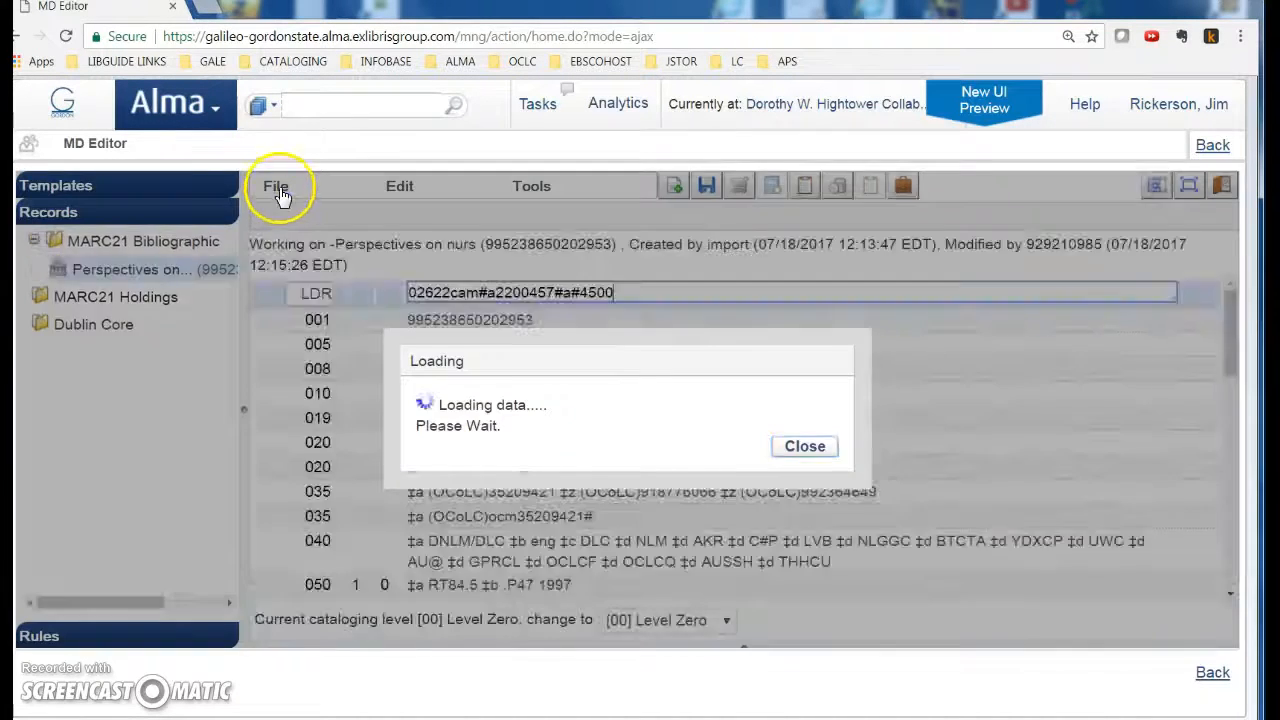
pyautogui.click(277, 187)
pyautogui.click(328, 537)
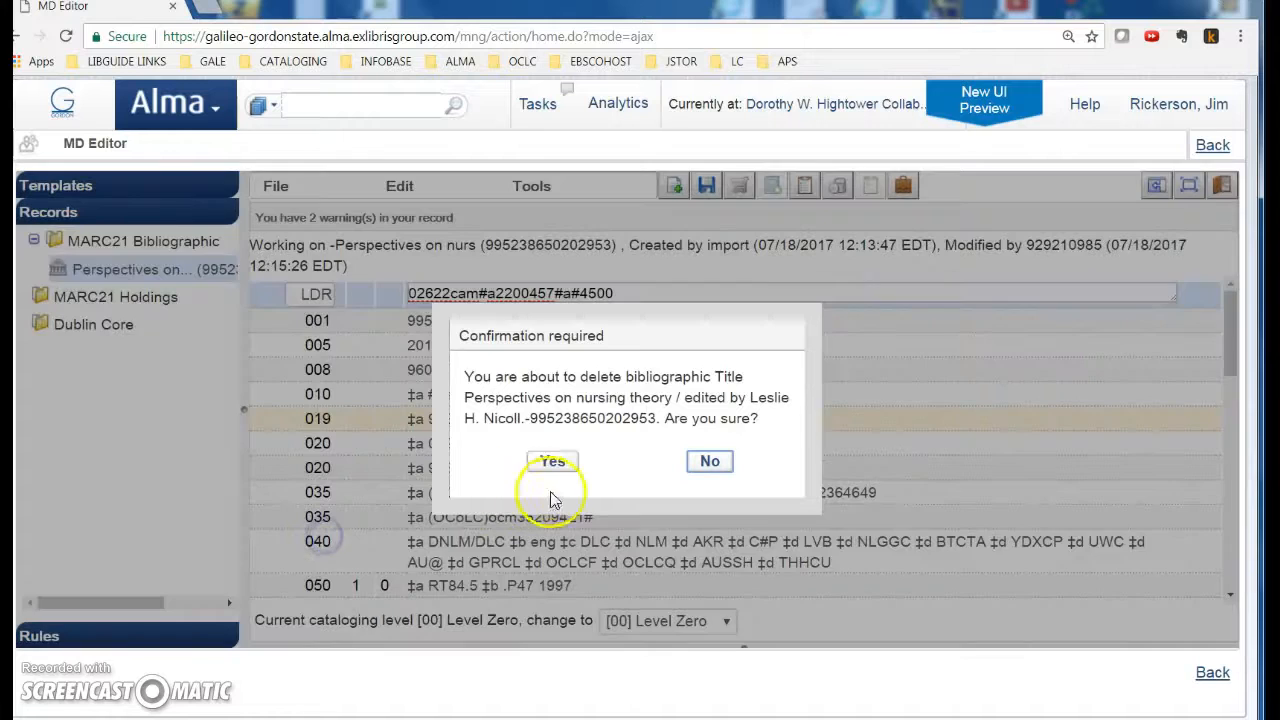
pyautogui.click(553, 464)
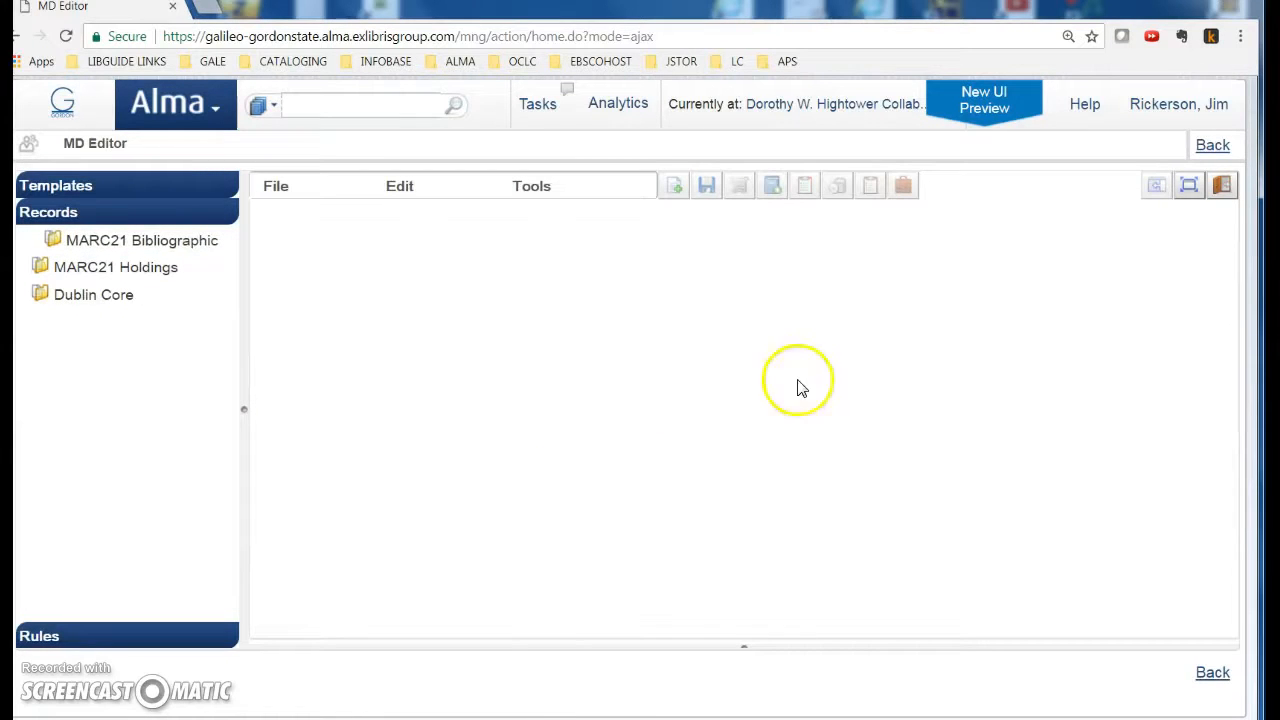
pyautogui.click(1211, 145)
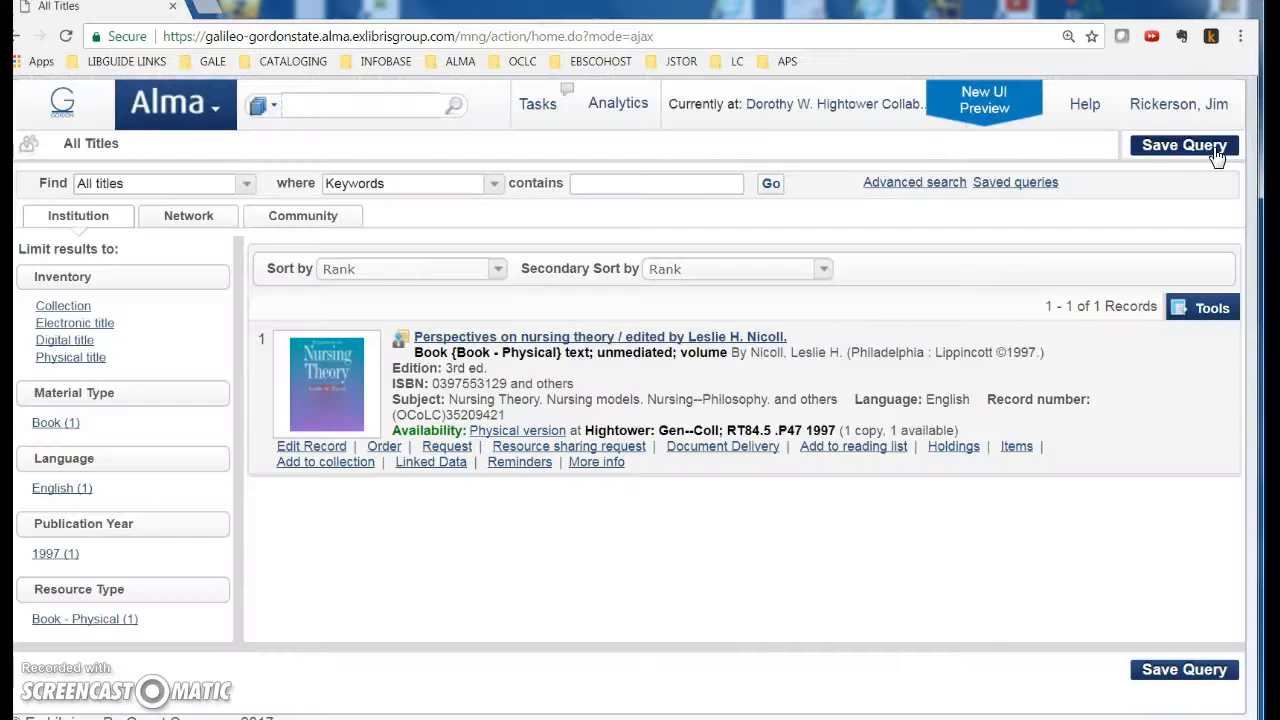
pyautogui.click(403, 343)
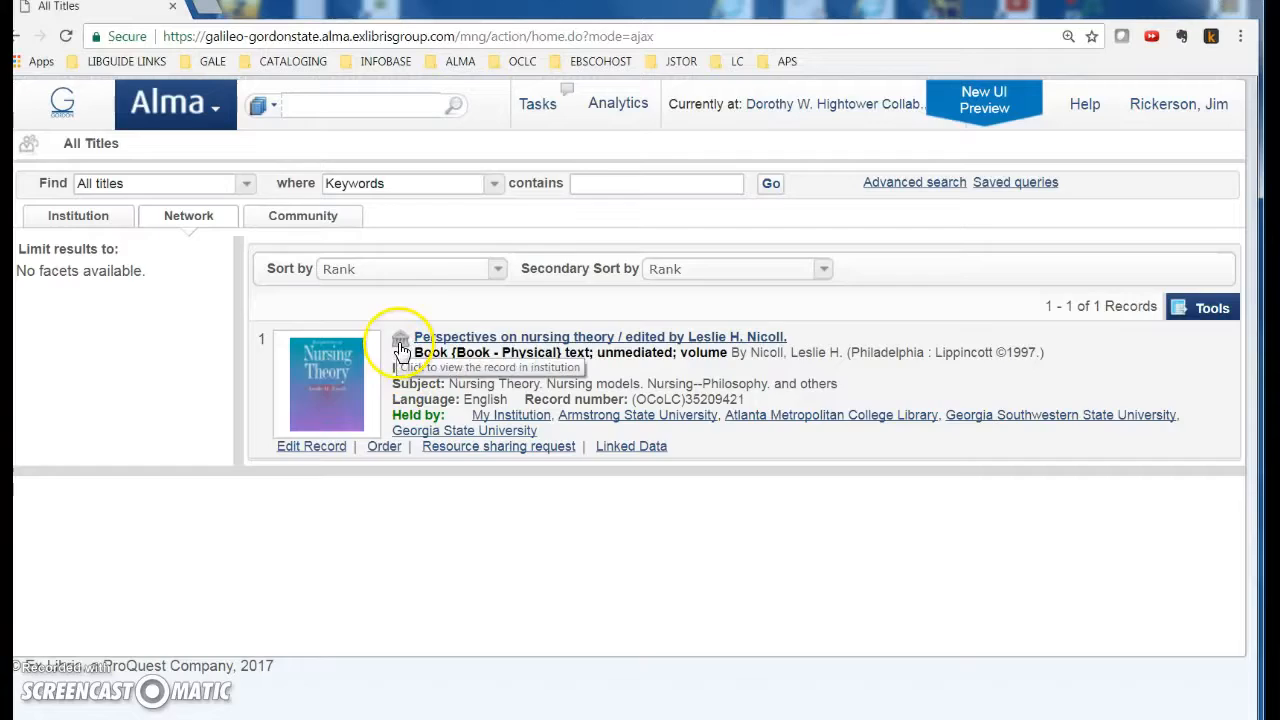
pyautogui.click(400, 346)
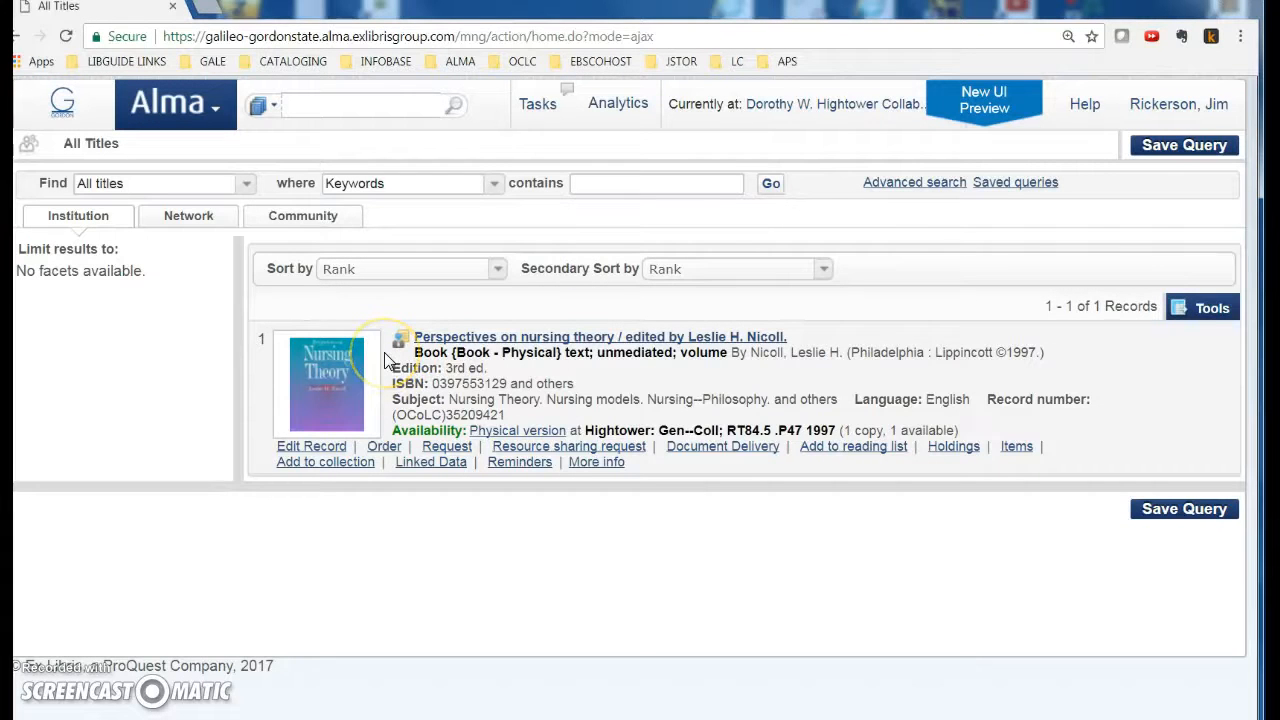